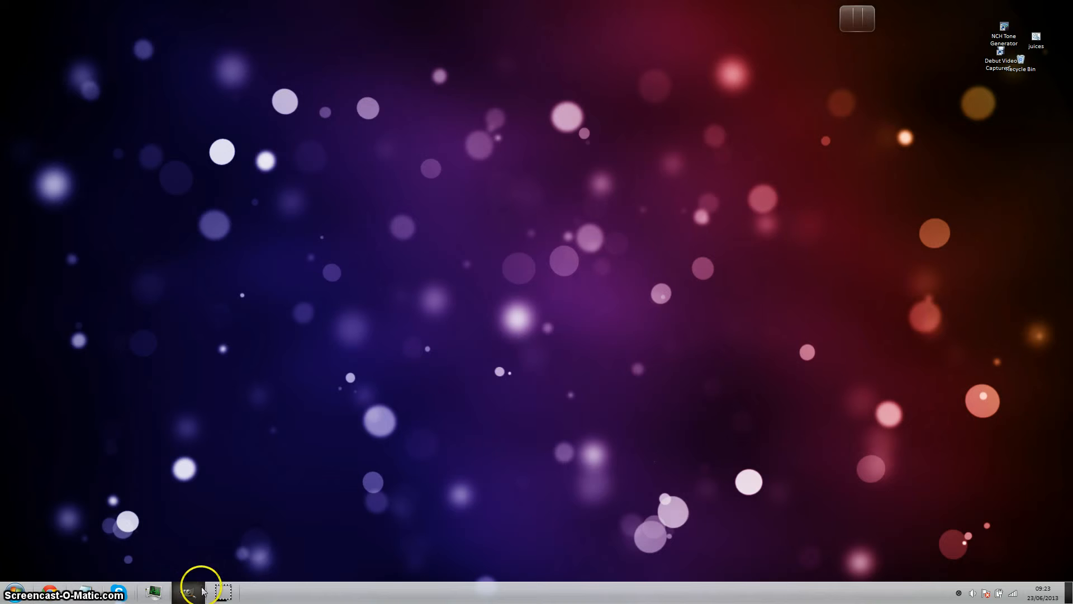
- Switch to GIMP, move the Paint Dynamics dialog slightly up and set the paintbrush size to about 80.94
{"action": "left_click", "coordinate": [185, 597]}
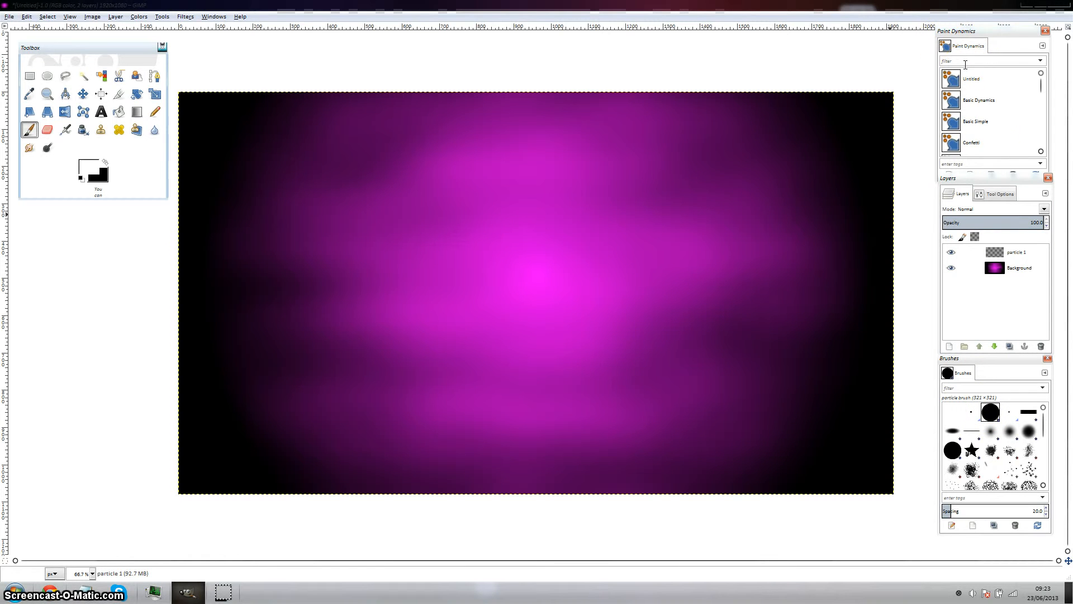
{"action": "left_click_drag", "start_coordinate": [1005, 32], "coordinate": [1008, 21]}
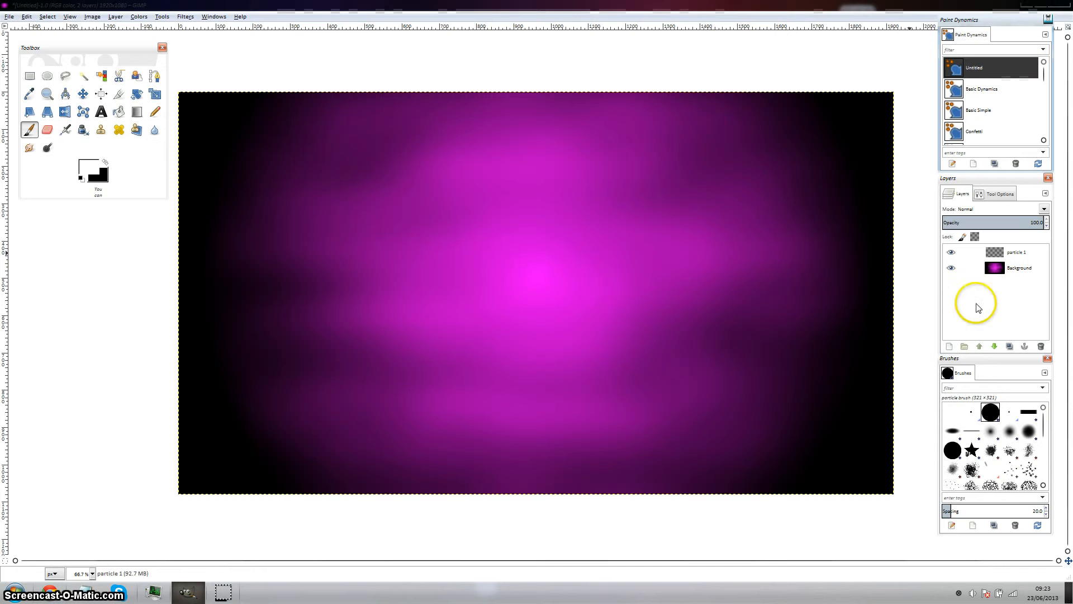
{"action": "left_click", "coordinate": [989, 199]}
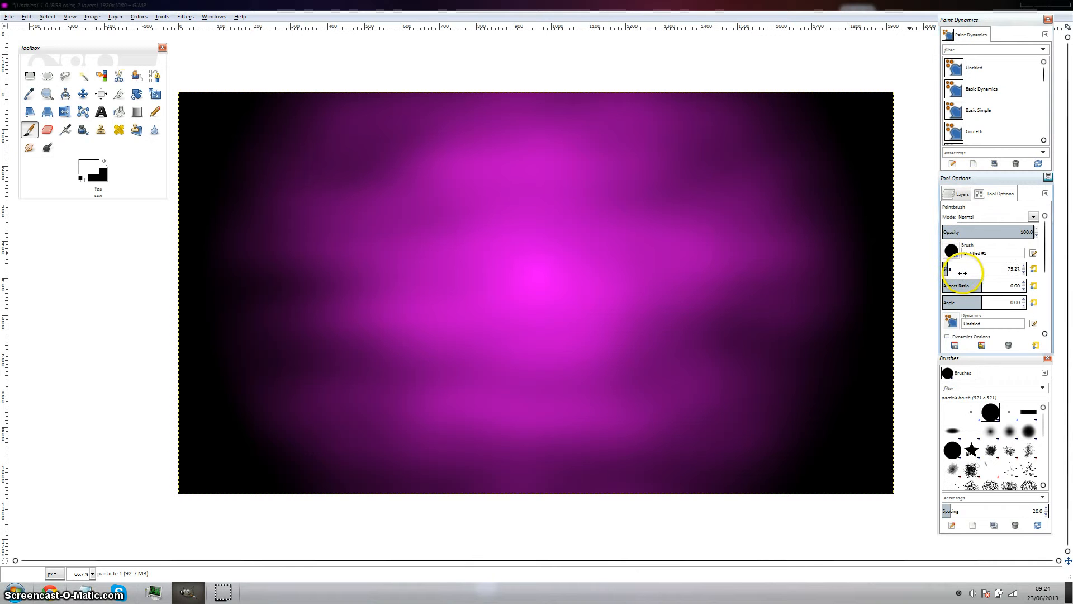
{"action": "left_click_drag", "start_coordinate": [958, 272], "coordinate": [966, 273]}
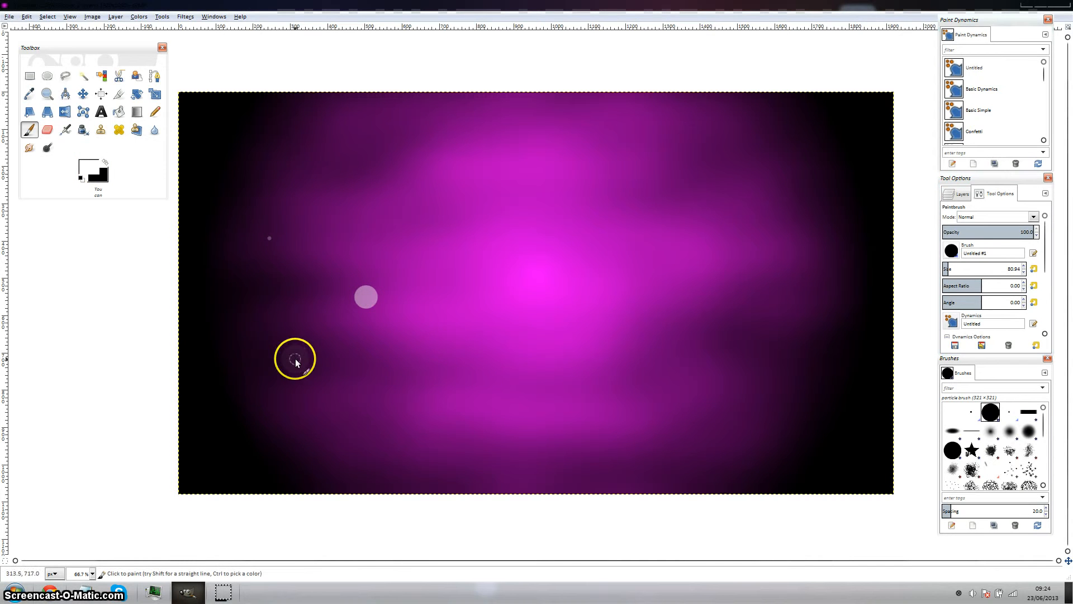
- Scatter single white Paintbrush dots of randomly varying size and opacity across the whole canvas on the particle 1 layer
{"action": "left_click", "coordinate": [518, 380]}
{"action": "left_click", "coordinate": [445, 248]}
{"action": "left_click", "coordinate": [407, 394]}
{"action": "left_click", "coordinate": [709, 344]}
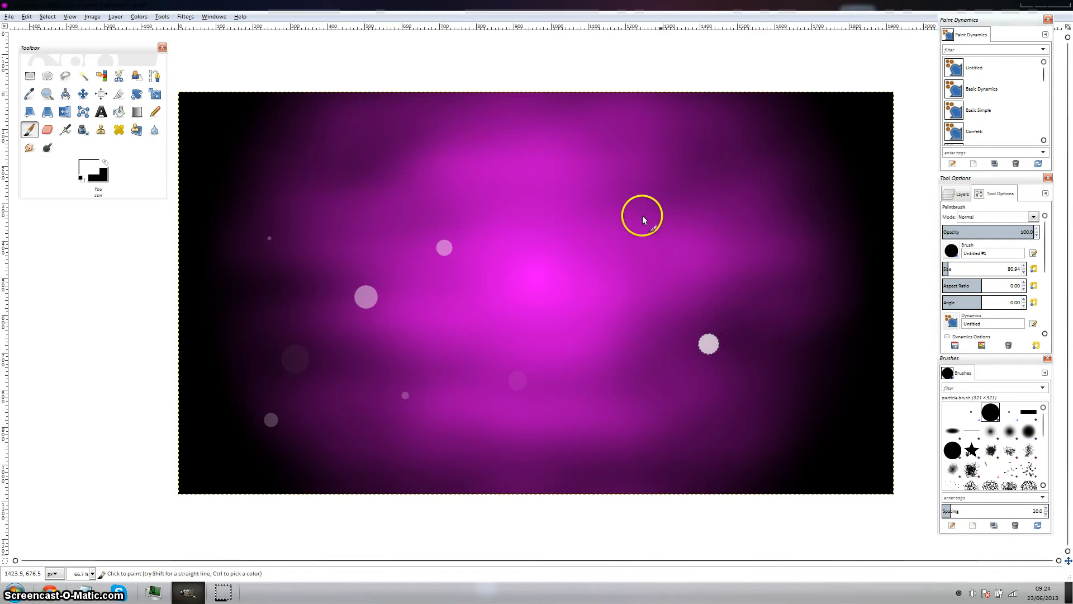
{"action": "left_click", "coordinate": [632, 207]}
{"action": "left_click", "coordinate": [582, 350]}
{"action": "left_click", "coordinate": [715, 225]}
{"action": "left_click", "coordinate": [471, 251]}
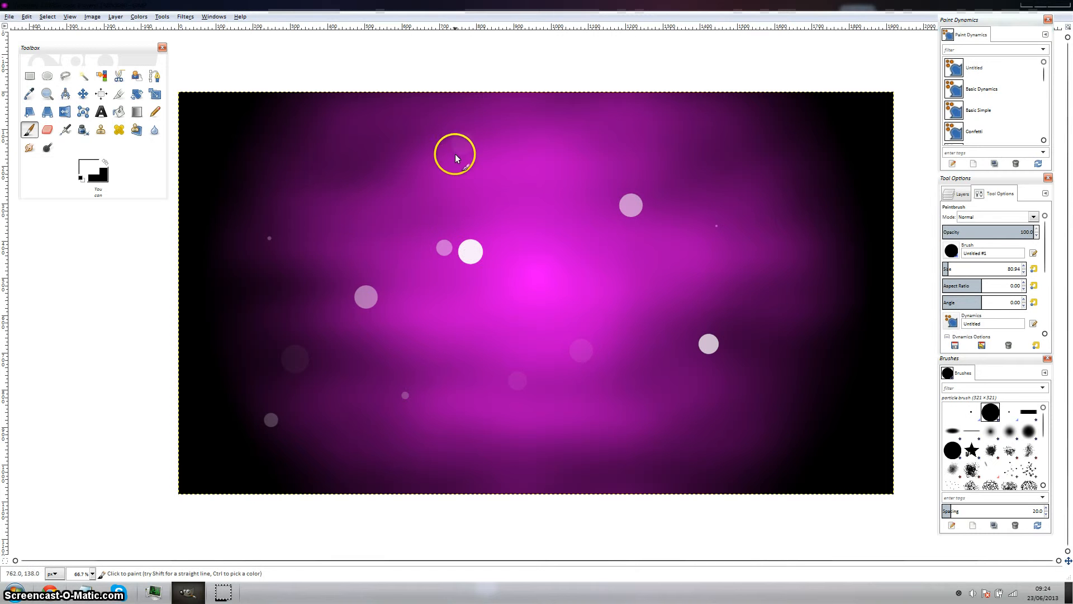
{"action": "left_click", "coordinate": [311, 159]}
{"action": "left_click", "coordinate": [204, 161]}
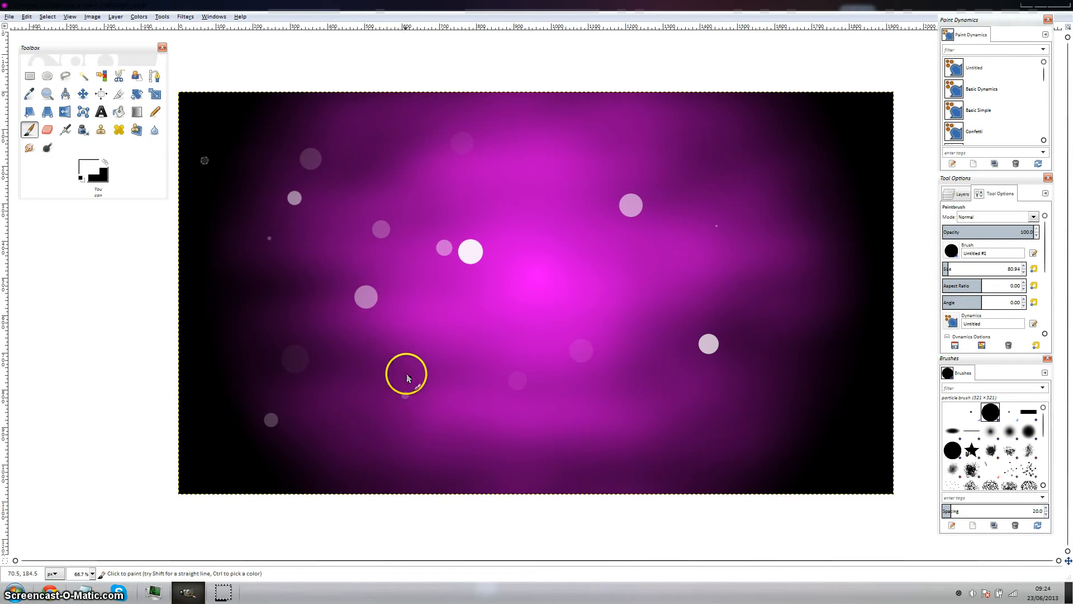
{"action": "left_click", "coordinate": [404, 438]}
{"action": "left_click", "coordinate": [456, 334]}
{"action": "left_click", "coordinate": [536, 464]}
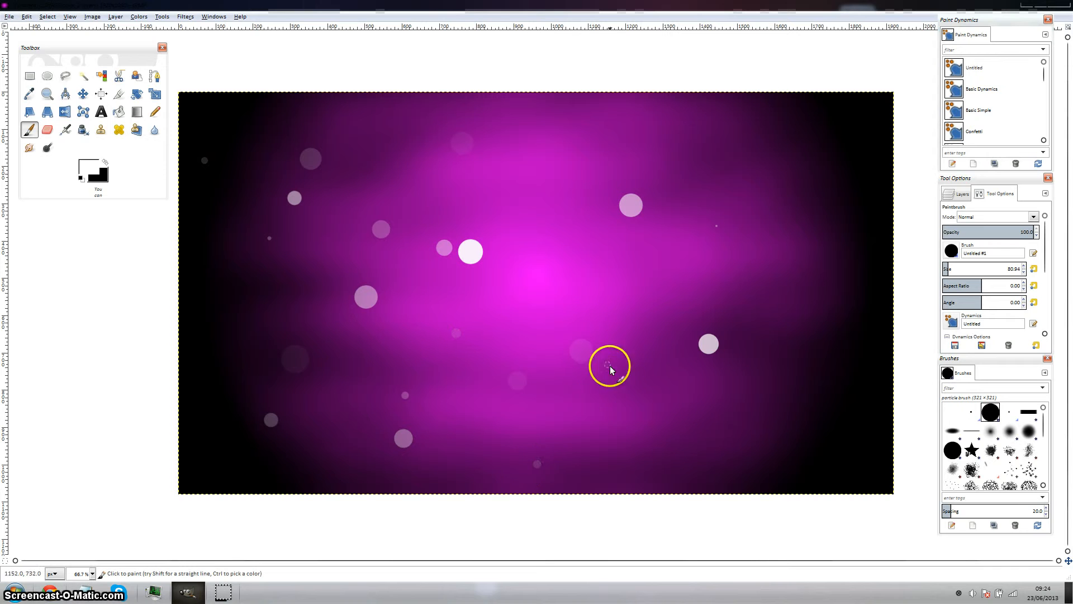
{"action": "left_click", "coordinate": [529, 413]}
{"action": "left_click", "coordinate": [621, 295]}
{"action": "left_click", "coordinate": [677, 447]}
{"action": "left_click", "coordinate": [774, 438]}
{"action": "left_click", "coordinate": [817, 368]}
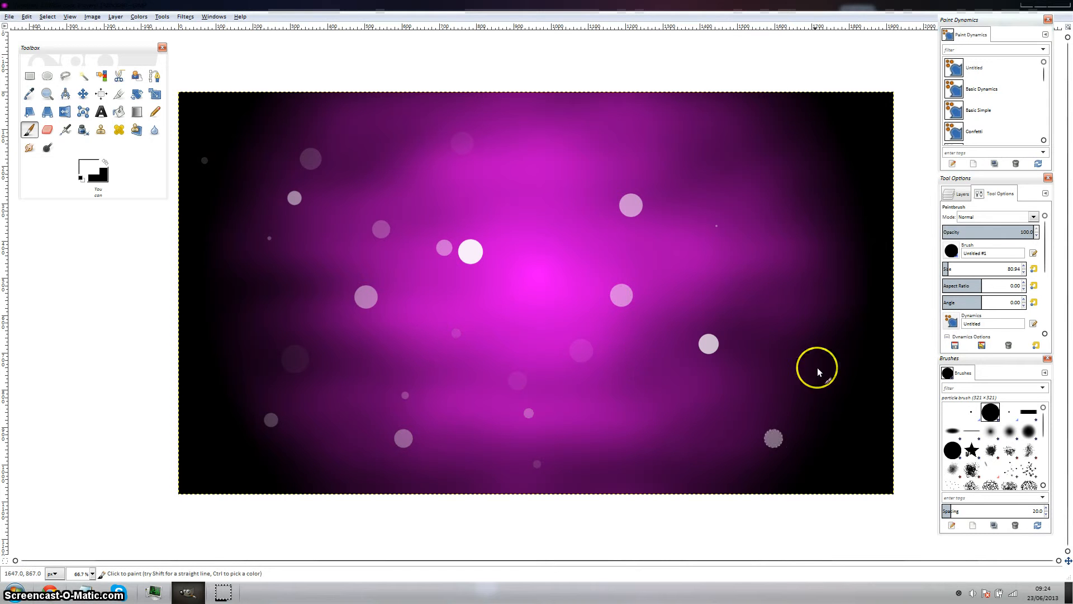
{"action": "left_click", "coordinate": [790, 322]}
{"action": "left_click", "coordinate": [822, 261]}
{"action": "left_click", "coordinate": [831, 198]}
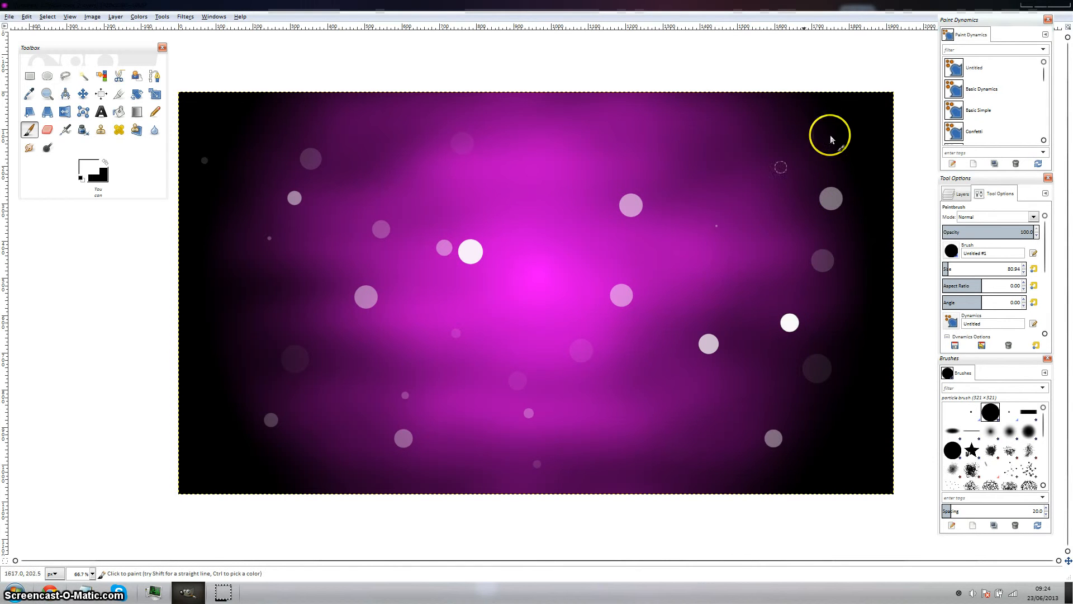
{"action": "left_click", "coordinate": [727, 138]}
{"action": "left_click", "coordinate": [667, 266]}
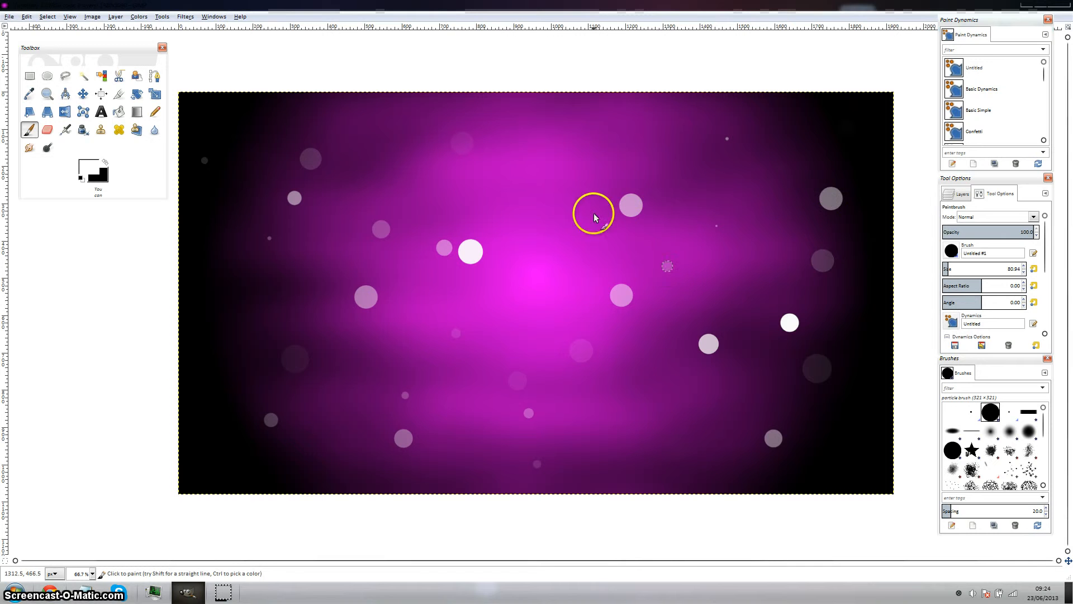
{"action": "left_click", "coordinate": [562, 205]}
{"action": "left_click", "coordinate": [546, 138]}
{"action": "left_click", "coordinate": [454, 215]}
{"action": "left_click", "coordinate": [531, 215]}
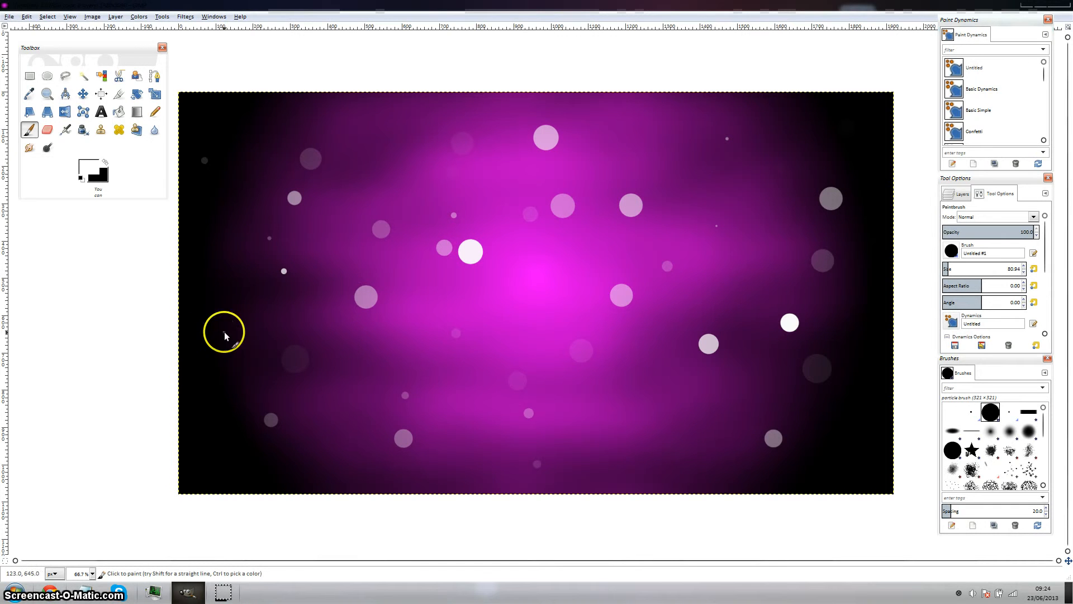
{"action": "left_click", "coordinate": [309, 459]}
{"action": "left_click", "coordinate": [328, 361]}
{"action": "left_click", "coordinate": [224, 466]}
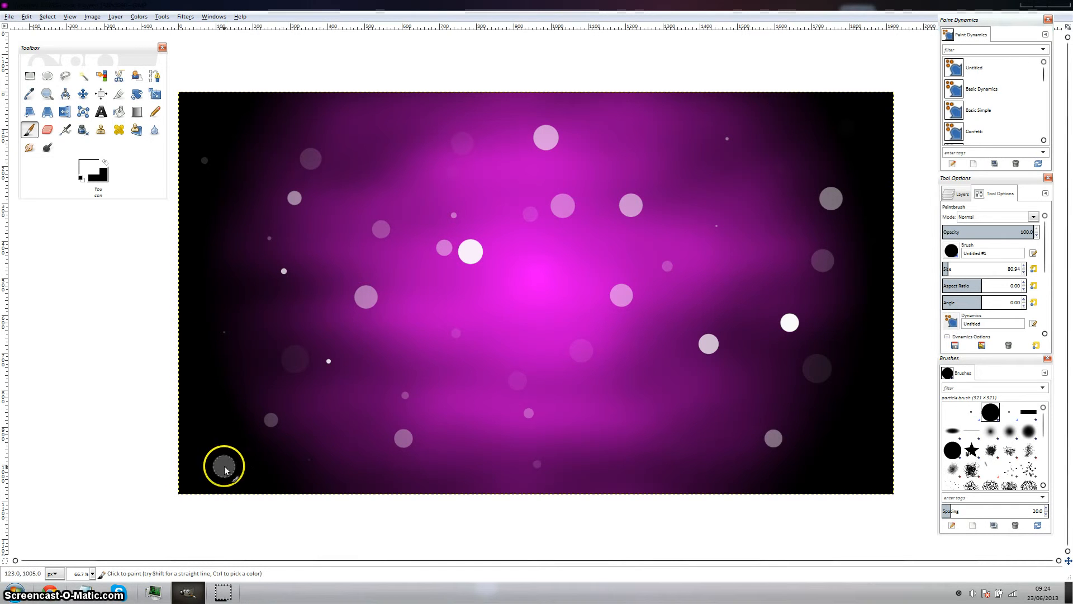
{"action": "left_click", "coordinate": [490, 341]}
{"action": "left_click", "coordinate": [645, 471]}
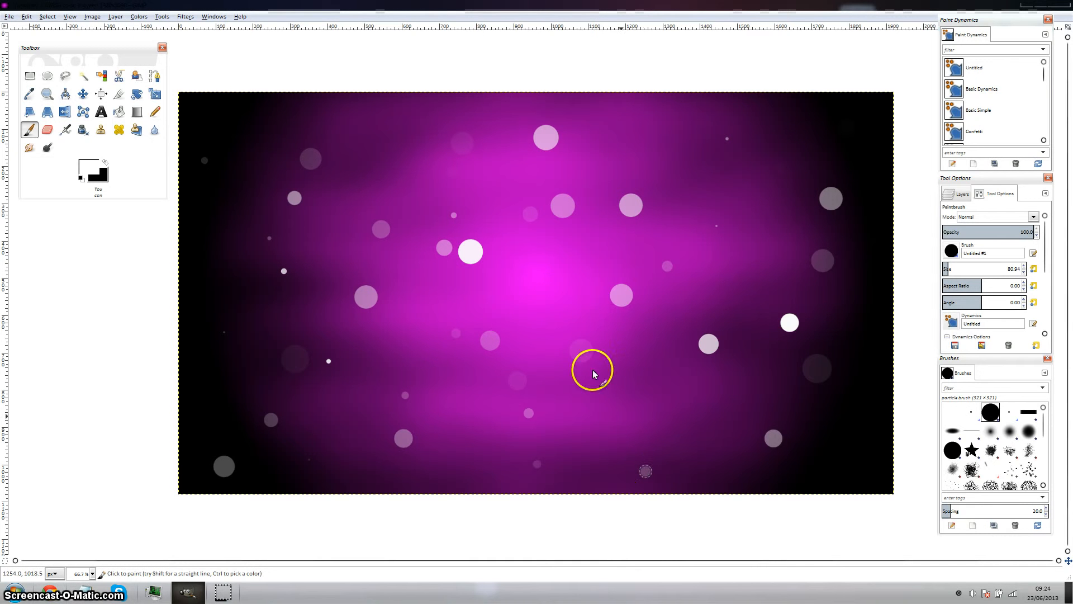
{"action": "left_click", "coordinate": [379, 157]}
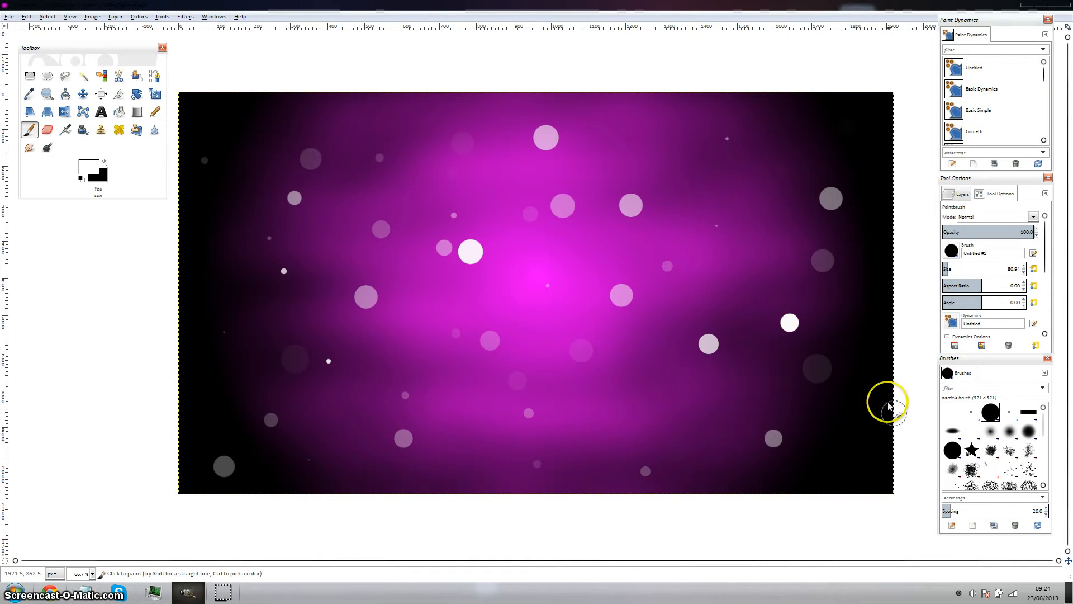
- Display the layer list and make particle 1 the active layer instead of Background
{"action": "left_click", "coordinate": [957, 193]}
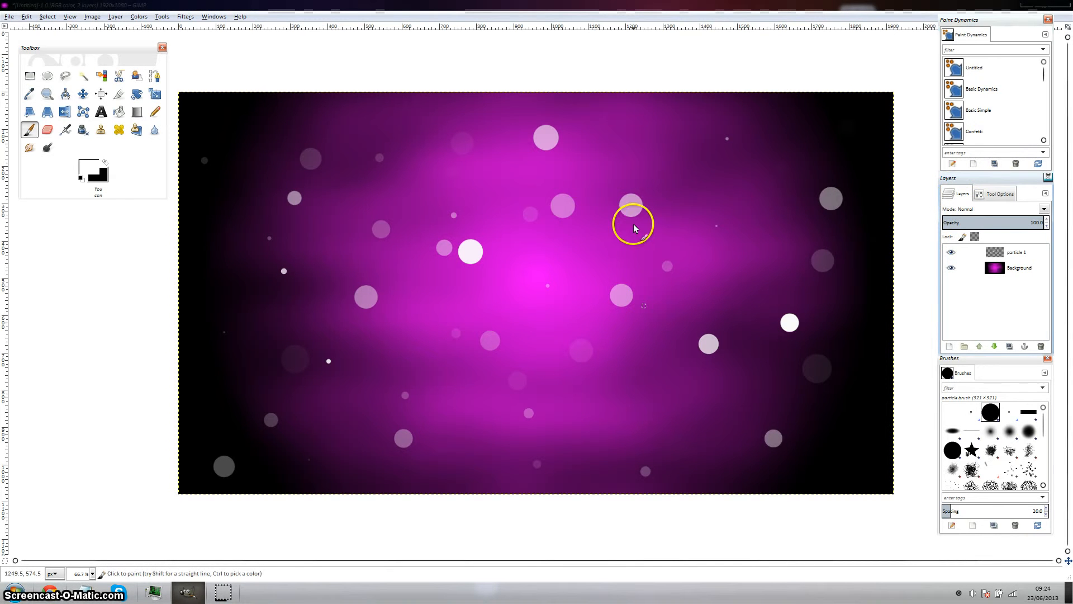
{"action": "left_click", "coordinate": [186, 17]}
{"action": "mouse_move", "coordinate": [245, 79]}
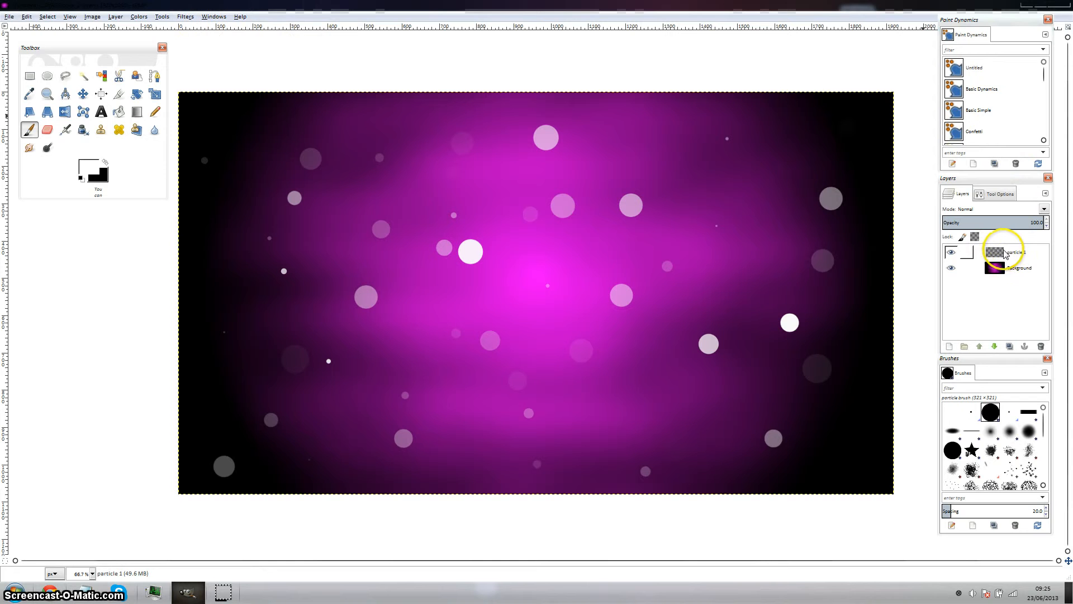
{"action": "left_click", "coordinate": [1009, 268]}
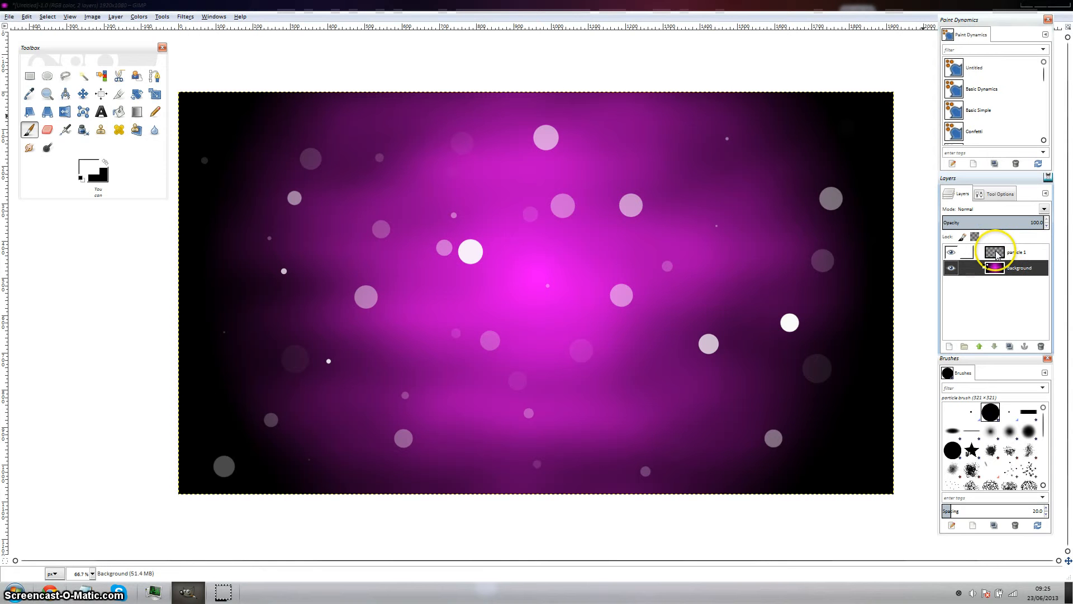
{"action": "left_click", "coordinate": [998, 255]}
{"action": "left_click", "coordinate": [1000, 269]}
{"action": "left_click", "coordinate": [1000, 254]}
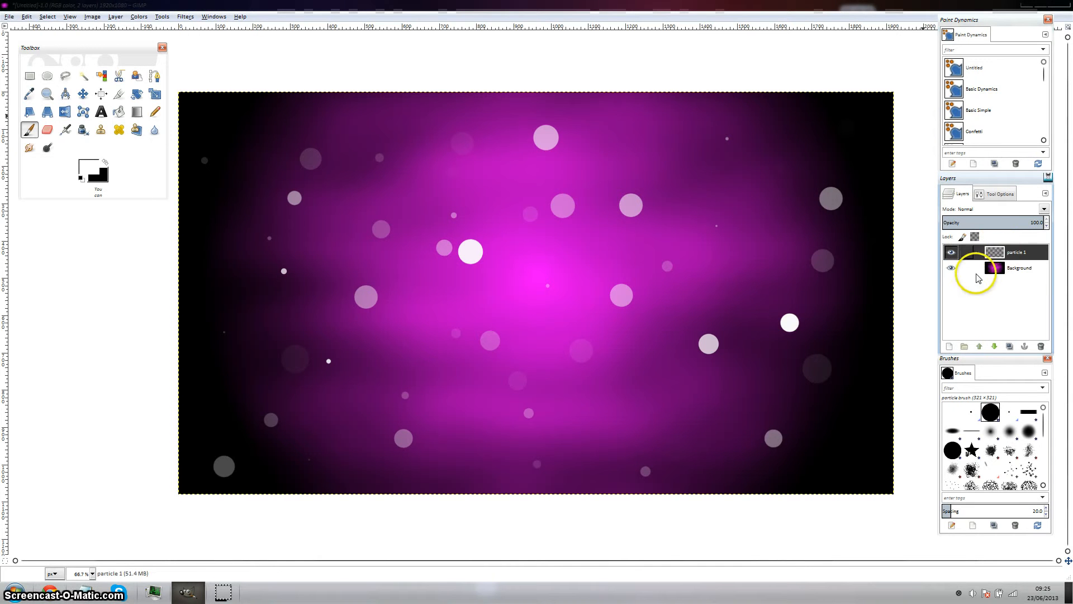
{"action": "left_click", "coordinate": [1000, 267]}
{"action": "left_click", "coordinate": [984, 253]}
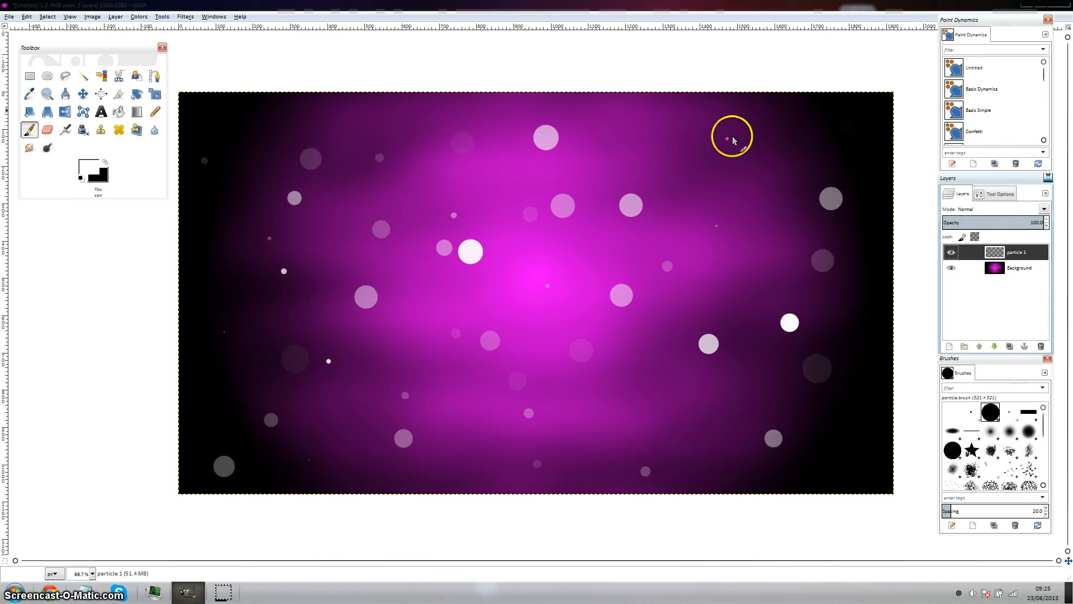
- Apply a Gaussian Blur with an increased radius to the particle 1 layer
{"action": "left_click", "coordinate": [185, 17]}
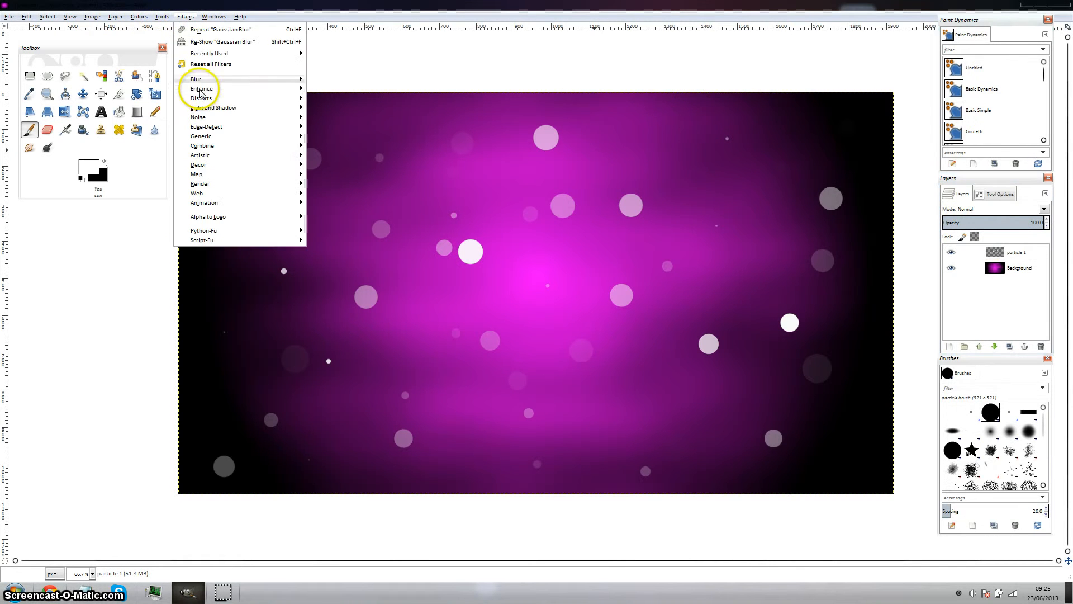
{"action": "mouse_move", "coordinate": [200, 81]}
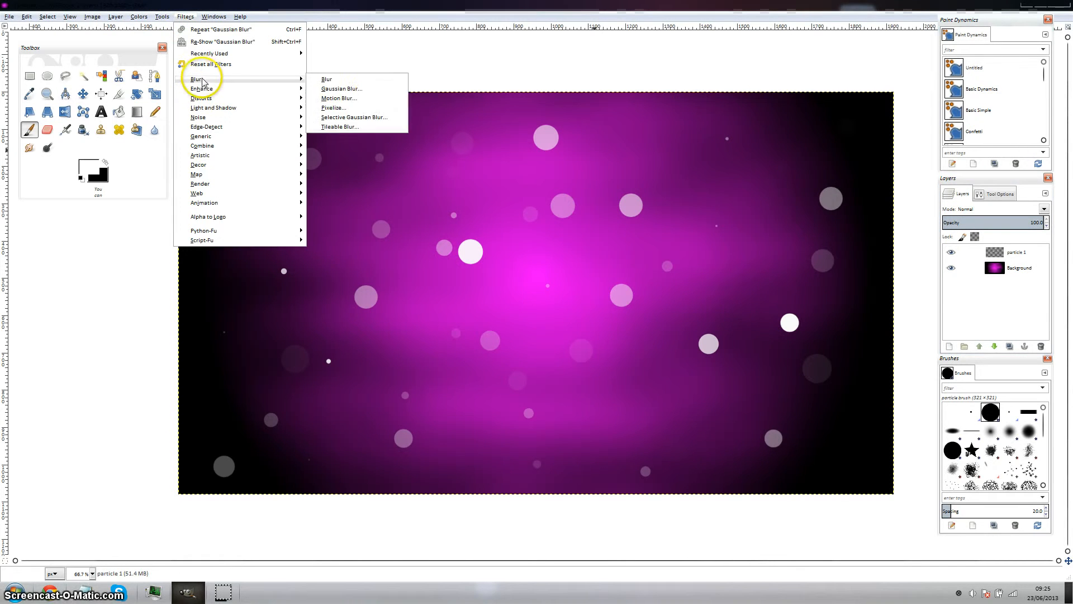
{"action": "left_click", "coordinate": [370, 90]}
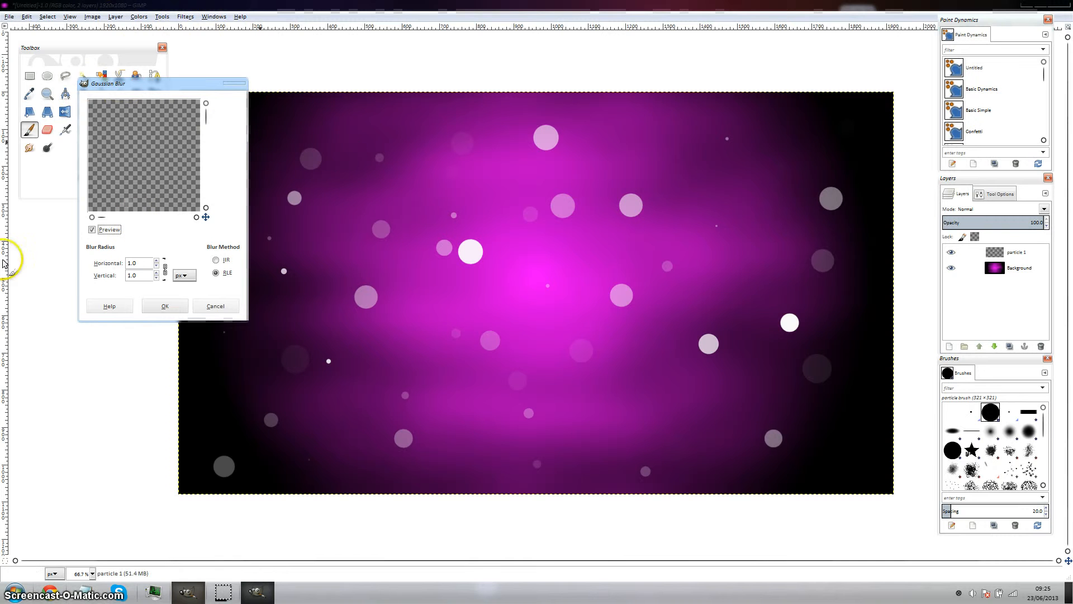
{"action": "left_click_drag", "start_coordinate": [140, 261], "coordinate": [103, 267]}
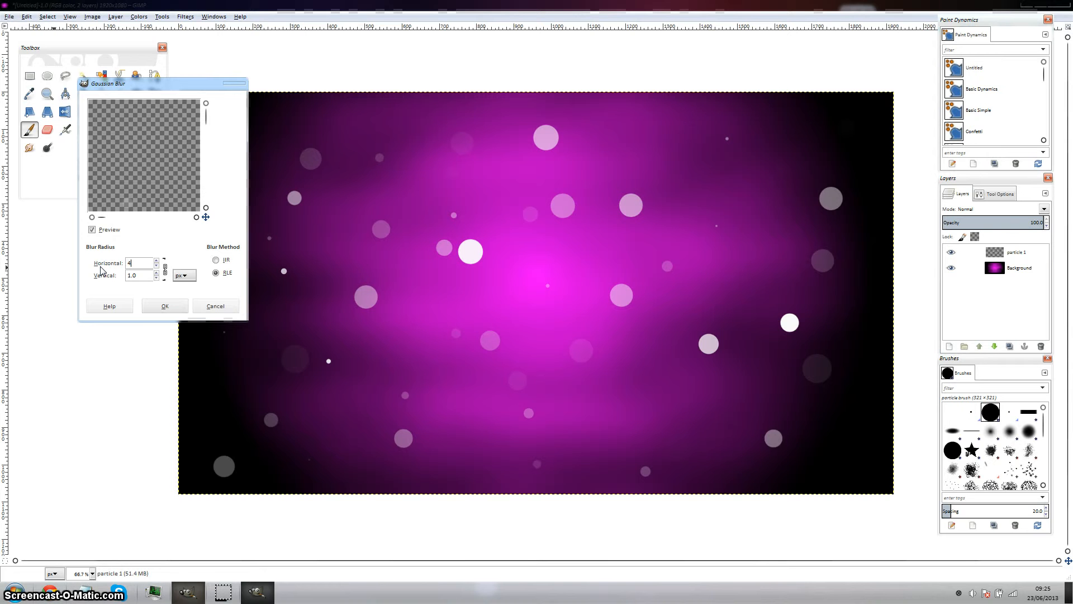
{"action": "key", "text": "Return"}
{"action": "left_click", "coordinate": [160, 305]}
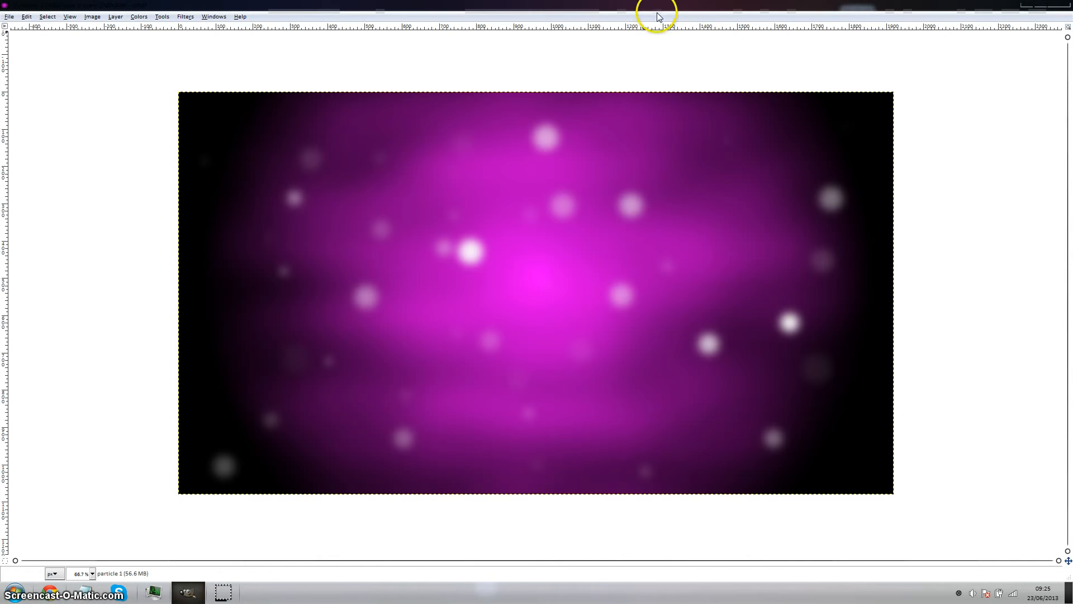
- Restore the hidden dialogs and add a transparent 1920 × 1080 px layer named particle 2
{"action": "key", "text": "Tab"}
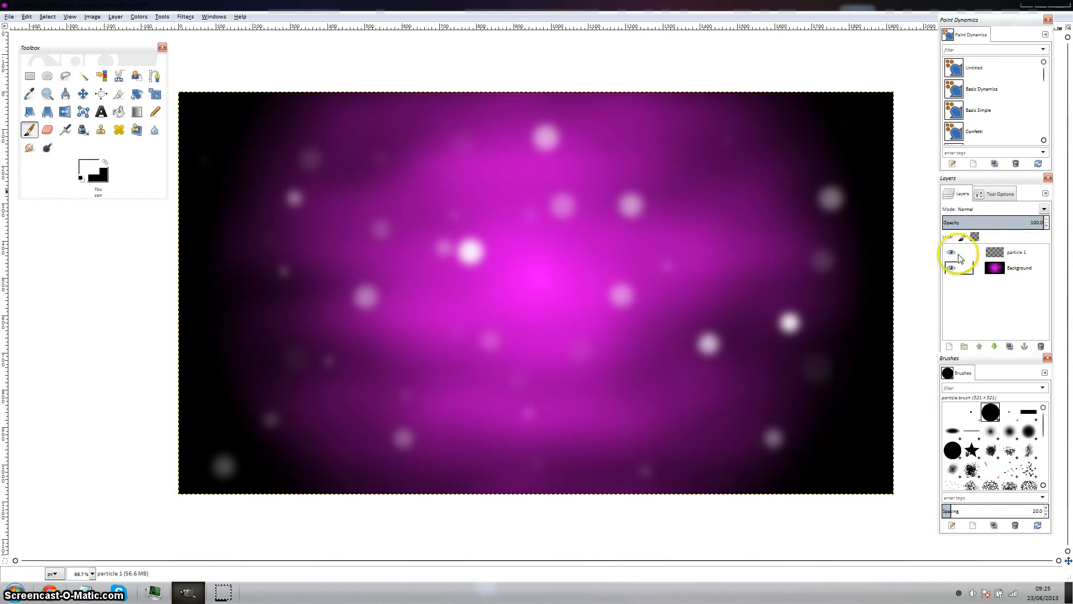
{"action": "left_click", "coordinate": [950, 345]}
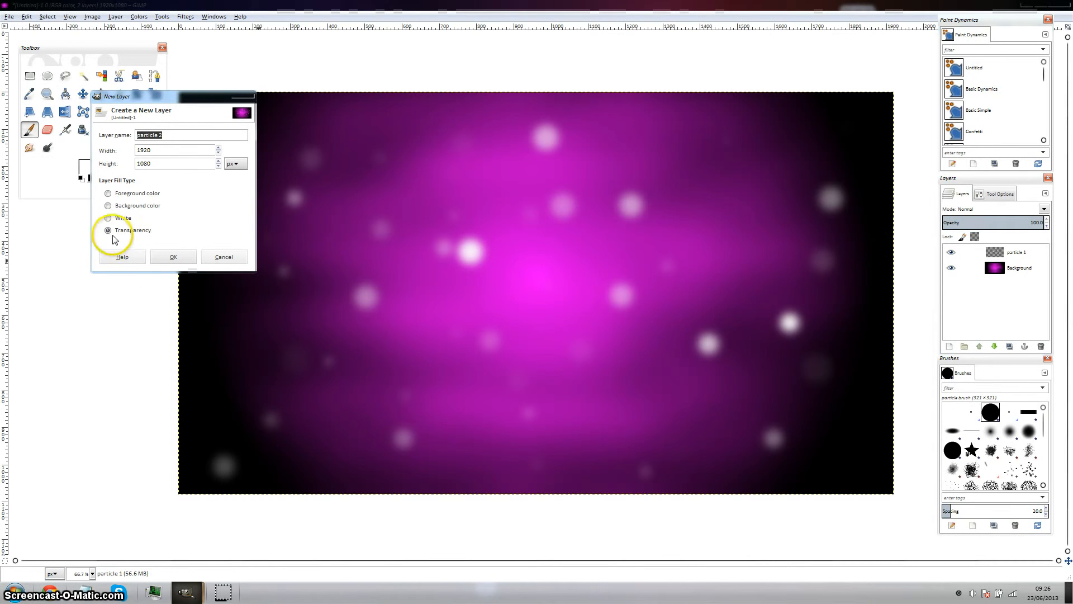
{"action": "left_click", "coordinate": [167, 260]}
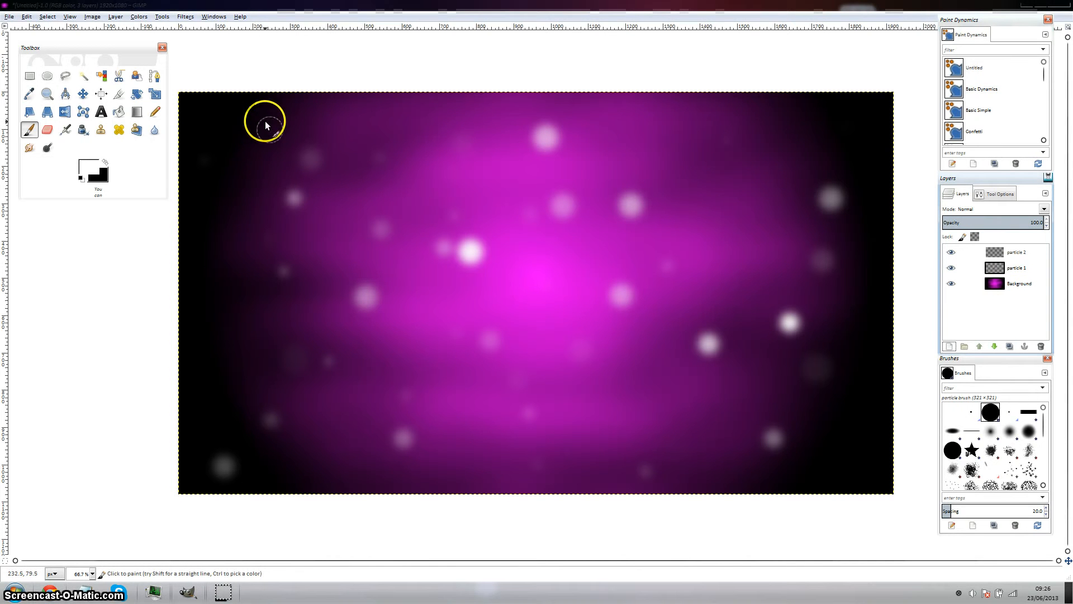
- Scatter single white Paintbrush dots of varying size and opacity across the whole canvas on the particle 2 layer
{"action": "left_click", "coordinate": [209, 114]}
{"action": "left_click_drag", "start_coordinate": [278, 305], "coordinate": [273, 294]}
{"action": "left_click", "coordinate": [257, 262]}
{"action": "left_click", "coordinate": [282, 198]}
{"action": "left_click", "coordinate": [379, 321]}
{"action": "left_click", "coordinate": [441, 210]}
{"action": "left_click", "coordinate": [502, 397]}
{"action": "left_click", "coordinate": [351, 417]}
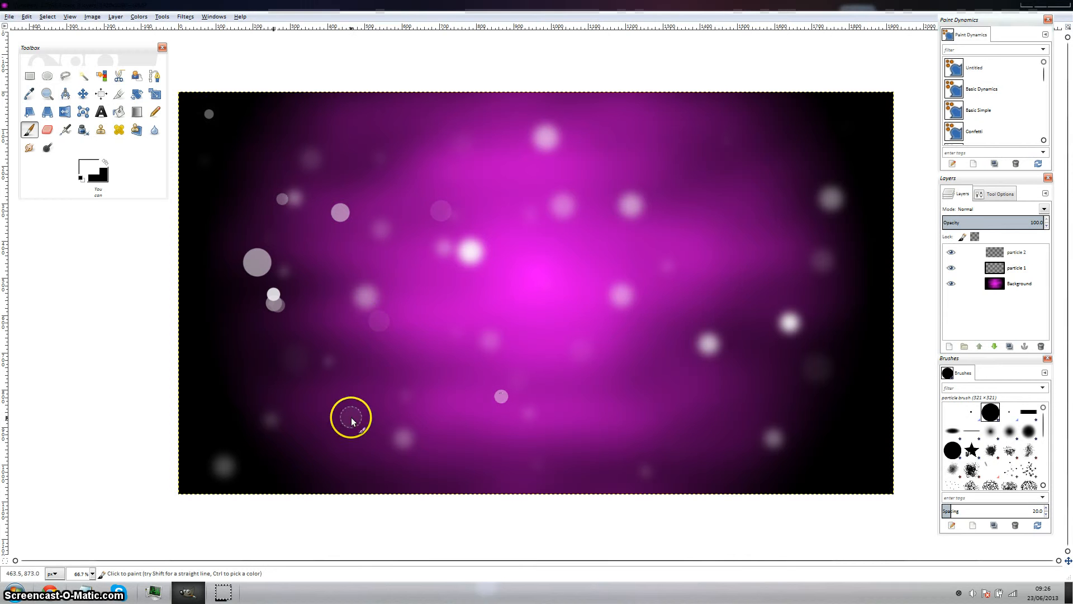
{"action": "left_click", "coordinate": [564, 335]}
{"action": "left_click", "coordinate": [450, 434]}
{"action": "left_click", "coordinate": [489, 304]}
{"action": "left_click", "coordinate": [685, 316]}
{"action": "left_click", "coordinate": [621, 231]}
{"action": "left_click", "coordinate": [648, 387]}
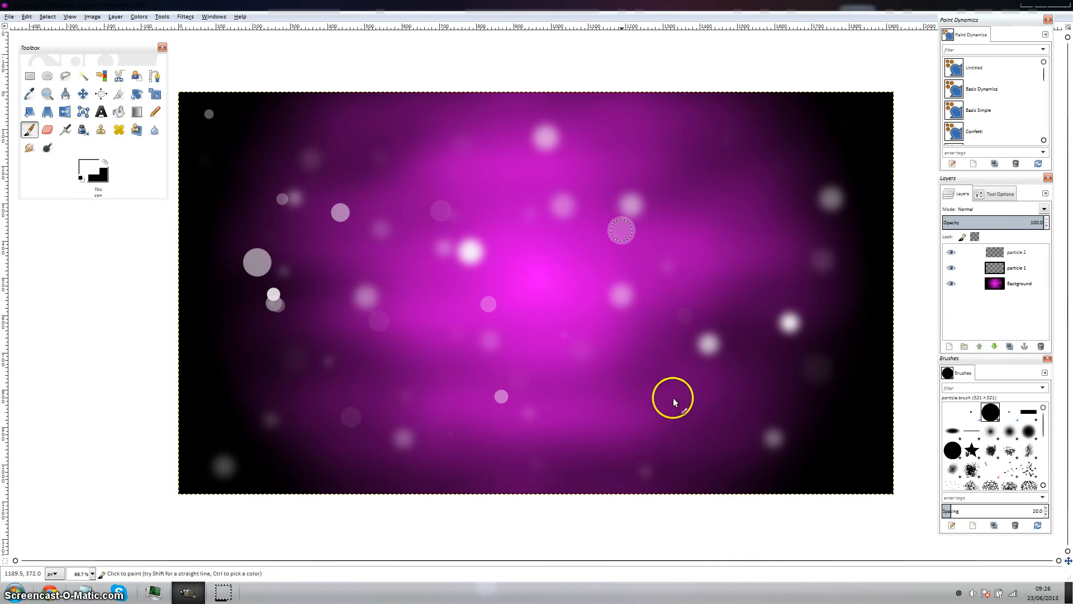
{"action": "left_click", "coordinate": [664, 402]}
{"action": "left_click", "coordinate": [761, 295]}
{"action": "left_click", "coordinate": [740, 206]}
{"action": "left_click", "coordinate": [817, 318]}
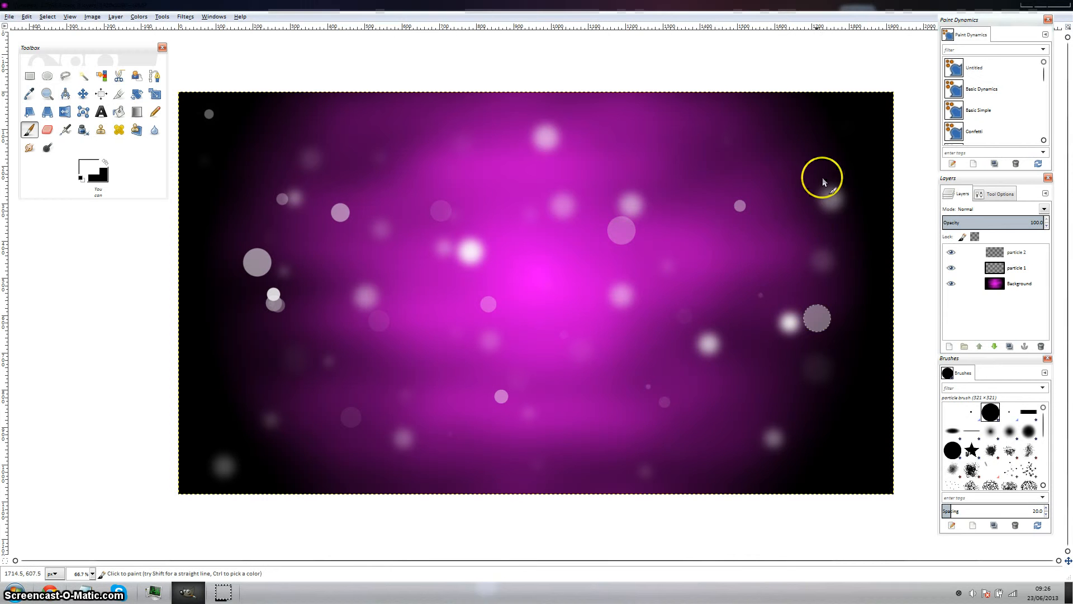
{"action": "left_click", "coordinate": [700, 173]}
{"action": "left_click", "coordinate": [530, 252]}
{"action": "left_click", "coordinate": [503, 270]}
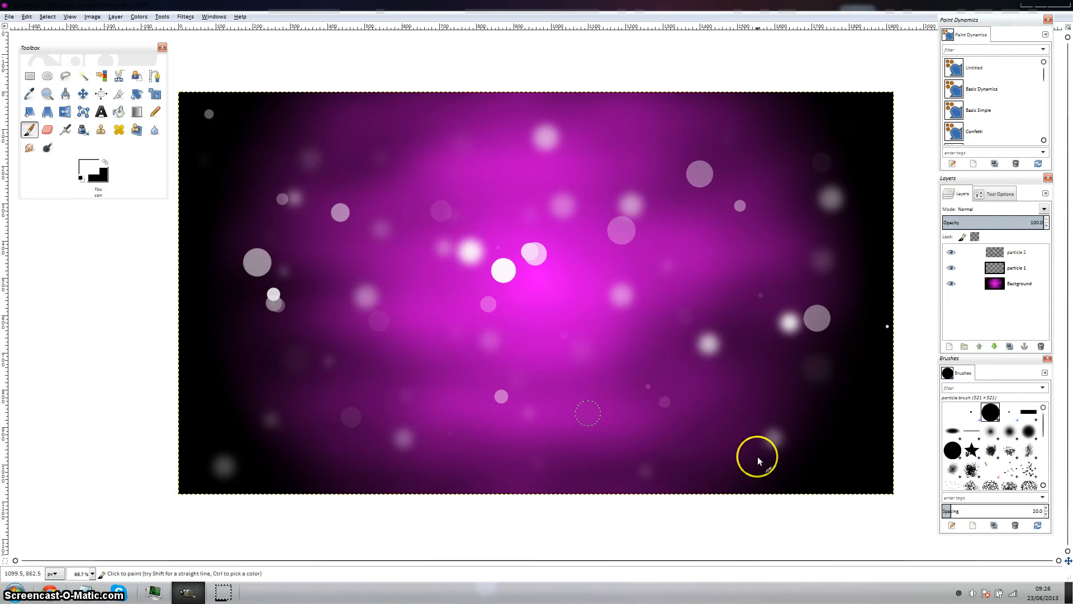
{"action": "left_click", "coordinate": [728, 461]}
{"action": "left_click", "coordinate": [835, 457]}
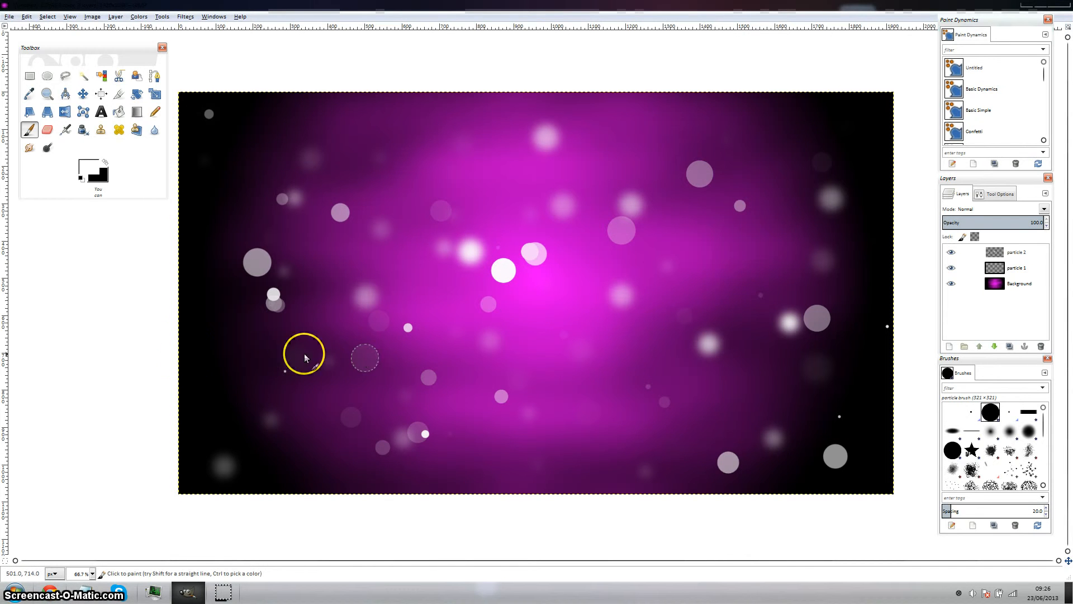
{"action": "left_click", "coordinate": [468, 360]}
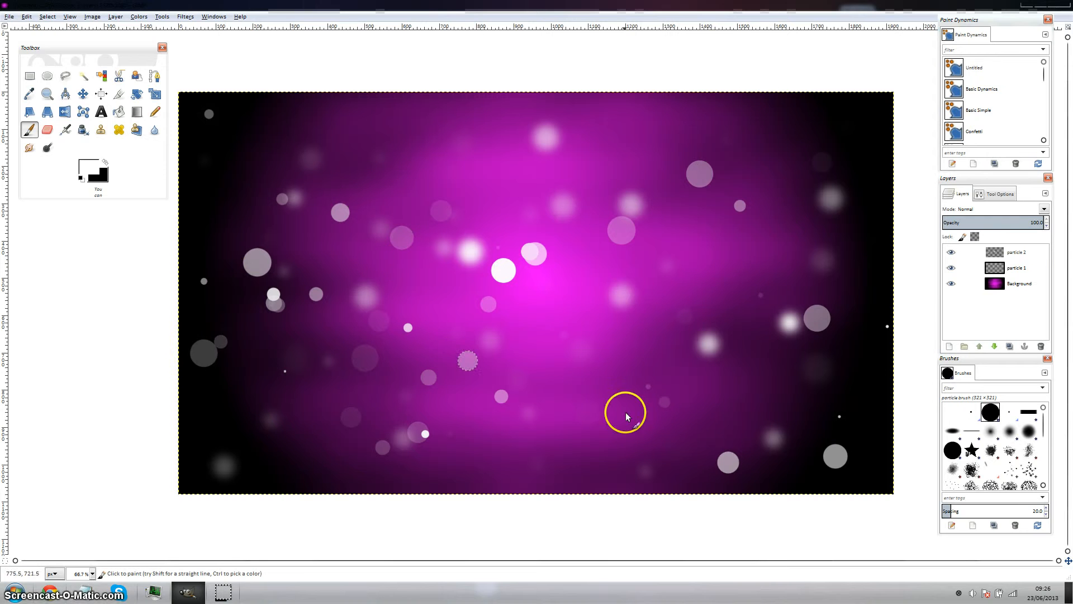
{"action": "left_click", "coordinate": [625, 413]}
{"action": "left_click", "coordinate": [568, 464]}
{"action": "left_click", "coordinate": [562, 381]}
{"action": "left_click", "coordinate": [533, 217]}
{"action": "left_click", "coordinate": [378, 155]}
{"action": "left_click", "coordinate": [513, 141]}
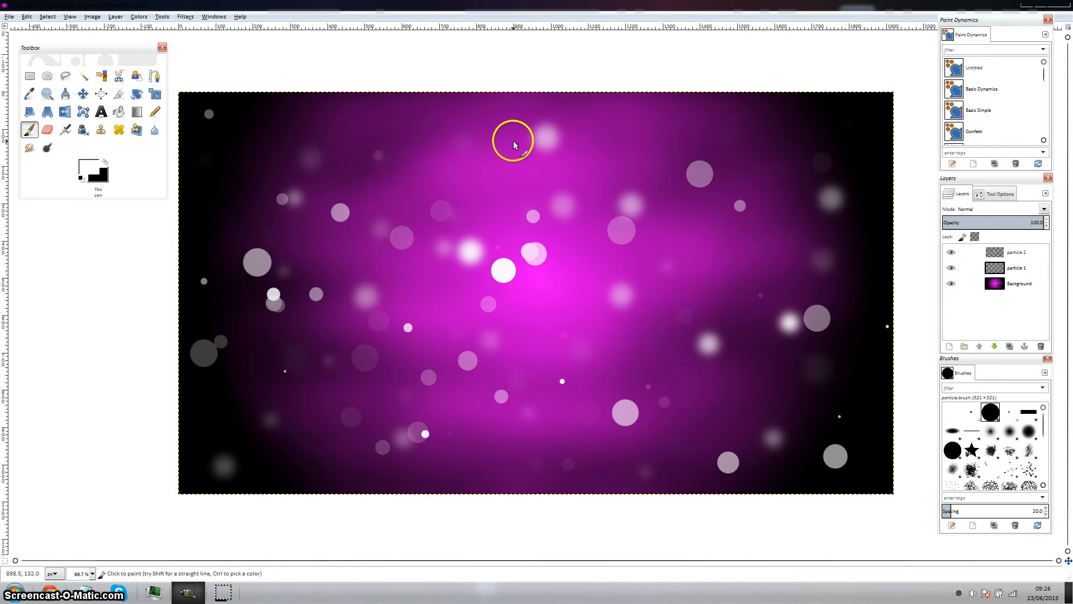
{"action": "left_click", "coordinate": [548, 159]}
{"action": "left_click", "coordinate": [616, 140]}
{"action": "left_click", "coordinate": [631, 119]}
{"action": "left_click", "coordinate": [645, 158]}
{"action": "left_click", "coordinate": [707, 310]}
{"action": "left_click", "coordinate": [680, 383]}
{"action": "left_click", "coordinate": [595, 330]}
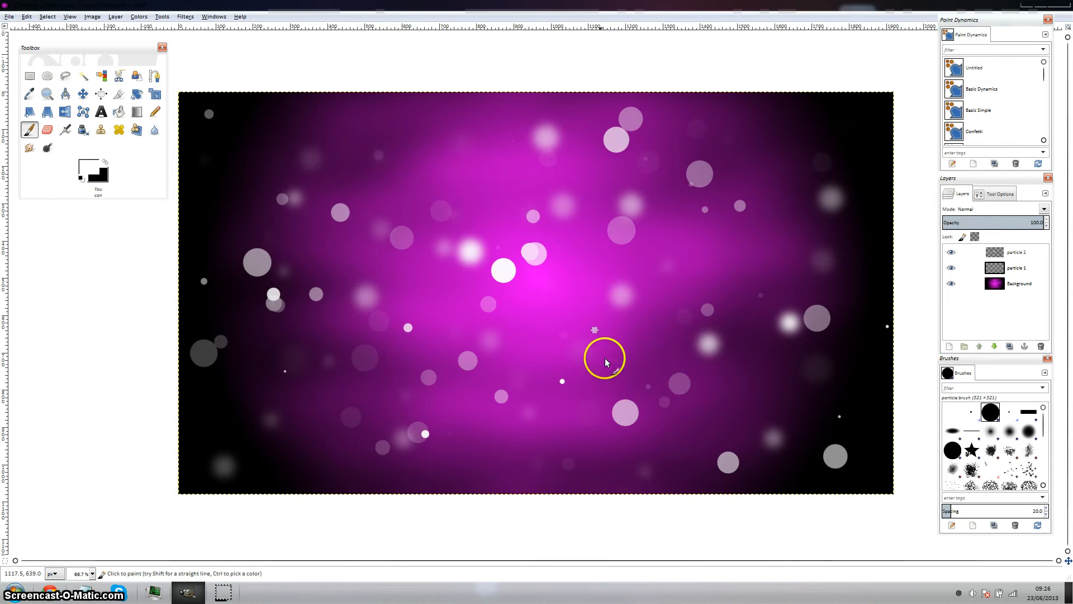
{"action": "left_click", "coordinate": [256, 463]}
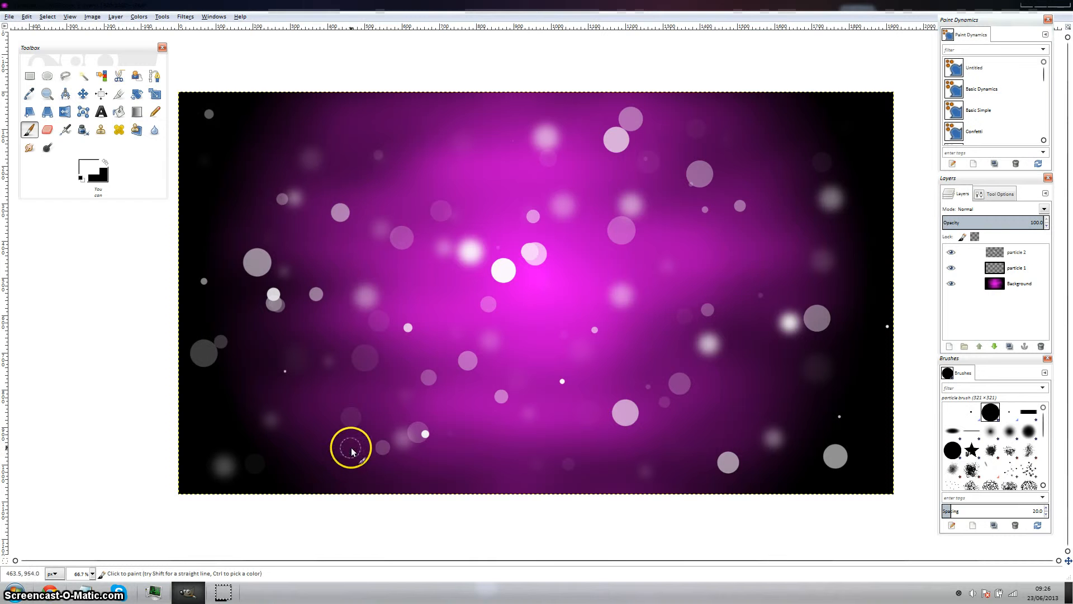
{"action": "left_click", "coordinate": [222, 457]}
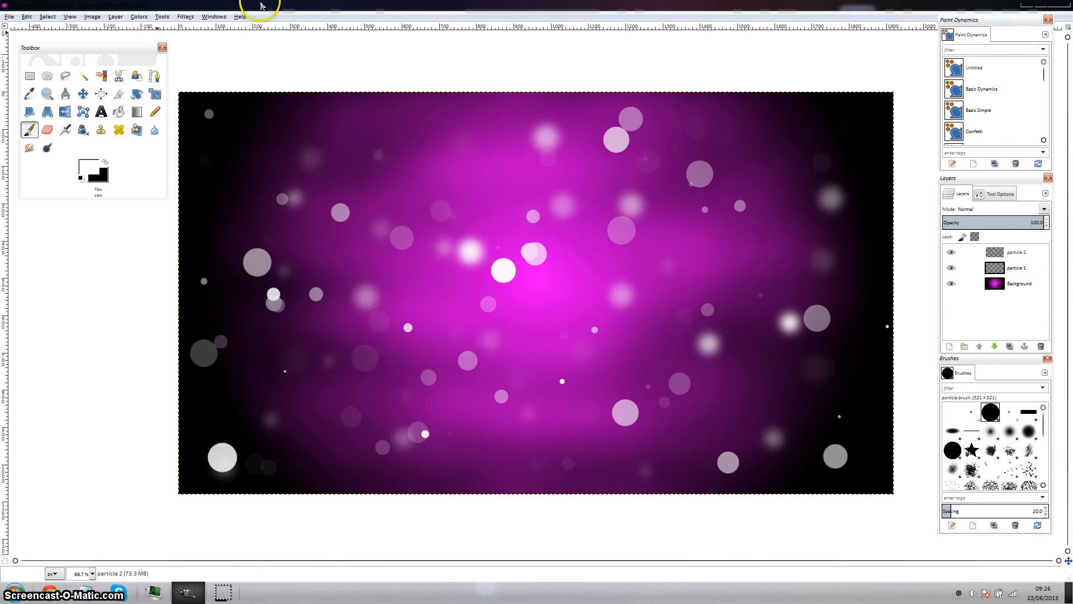
- Apply a Gaussian Blur with a 10 px horizontal and vertical radius to the particle 2 layer and restore the hidden dialogs
{"action": "left_click", "coordinate": [185, 17]}
{"action": "mouse_move", "coordinate": [202, 79]}
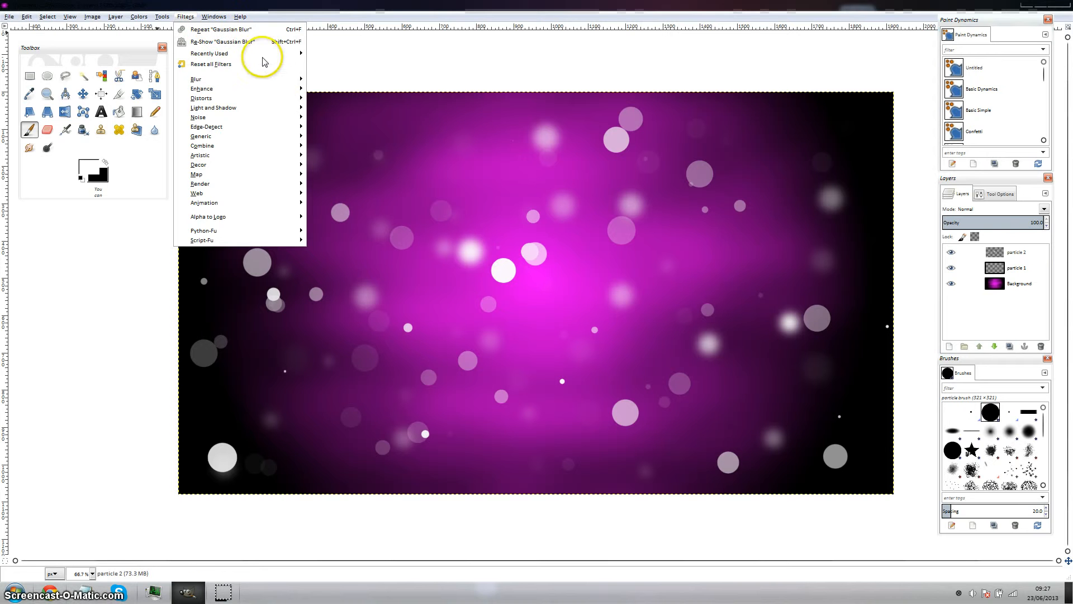
{"action": "left_click", "coordinate": [217, 43]}
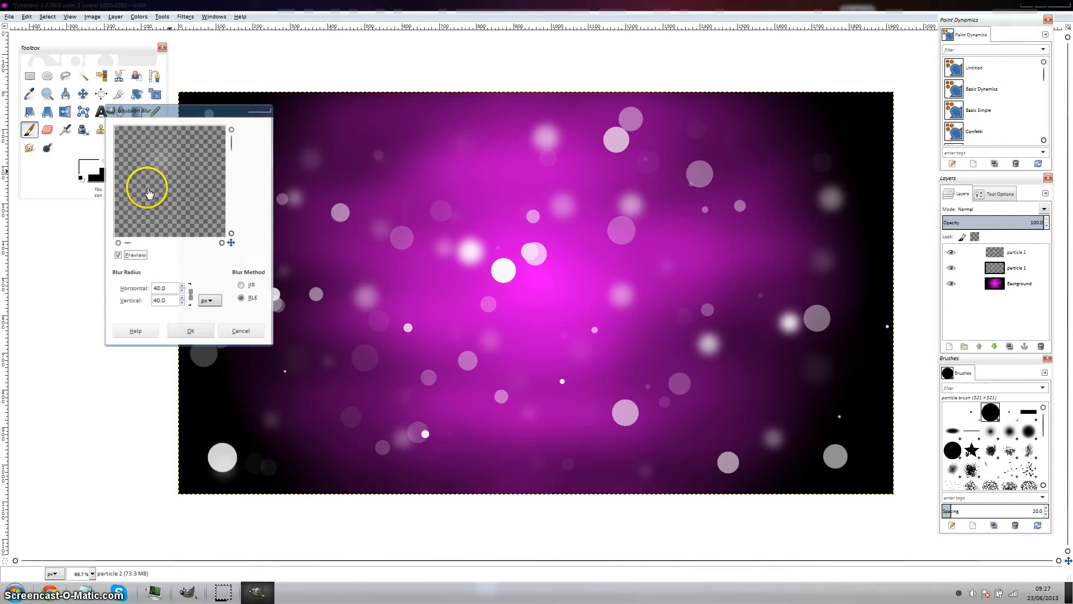
{"action": "double_click", "coordinate": [159, 288]}
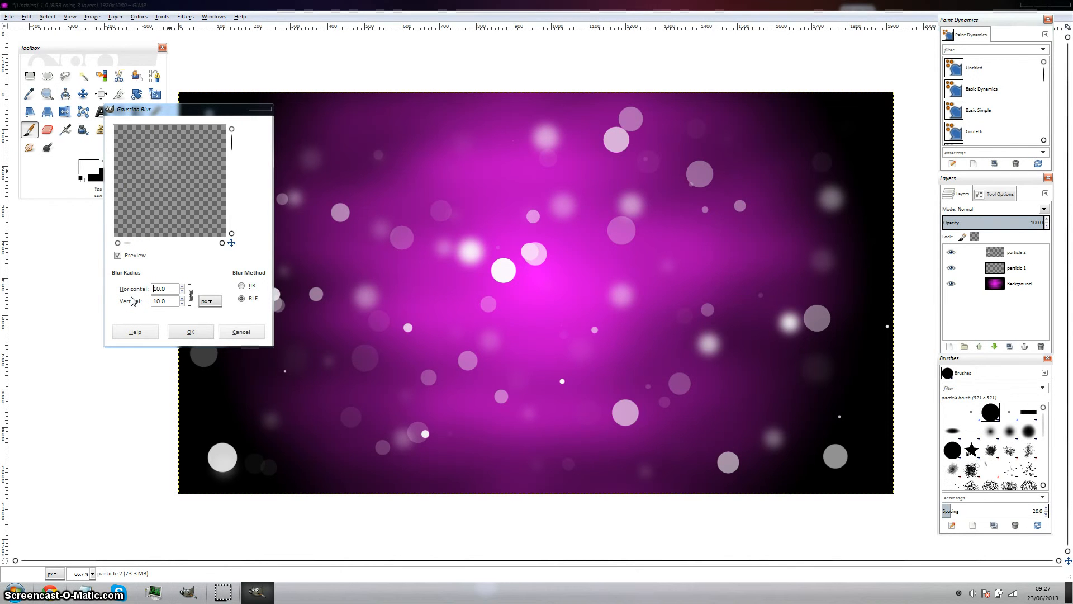
{"action": "left_click", "coordinate": [189, 333]}
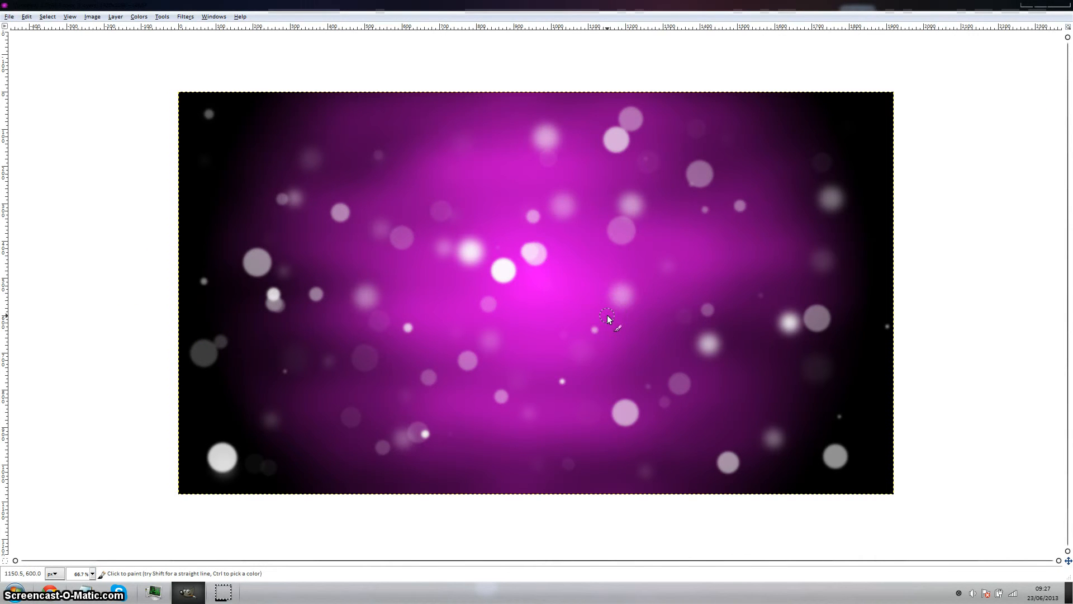
{"action": "key", "text": "Tab"}
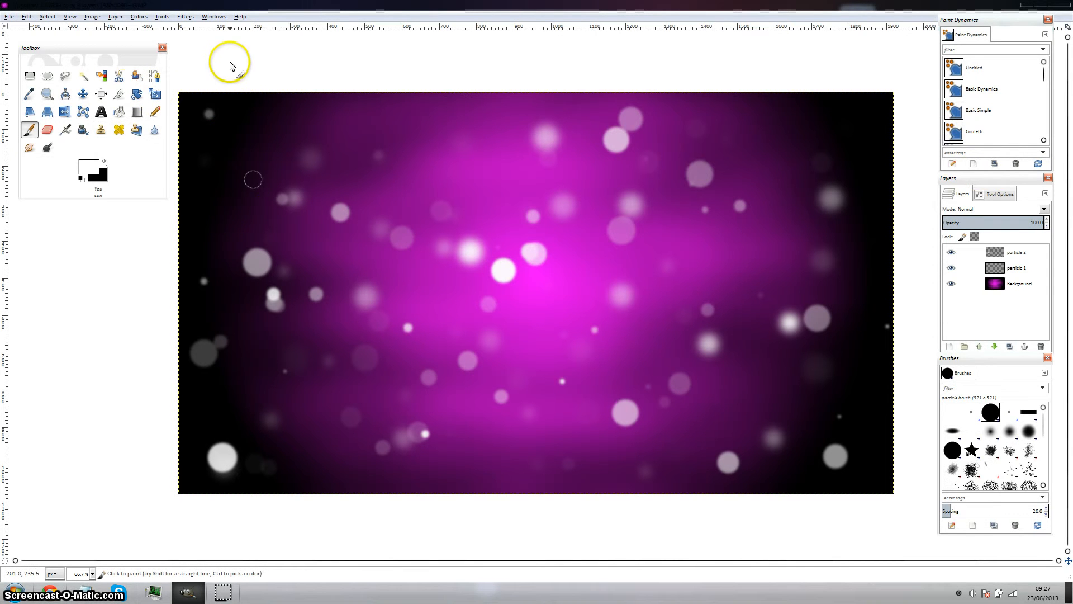
- Scatter another batch of white Paintbrush dots across the canvas while still on the particle 2 layer
{"action": "left_click", "coordinate": [233, 128]}
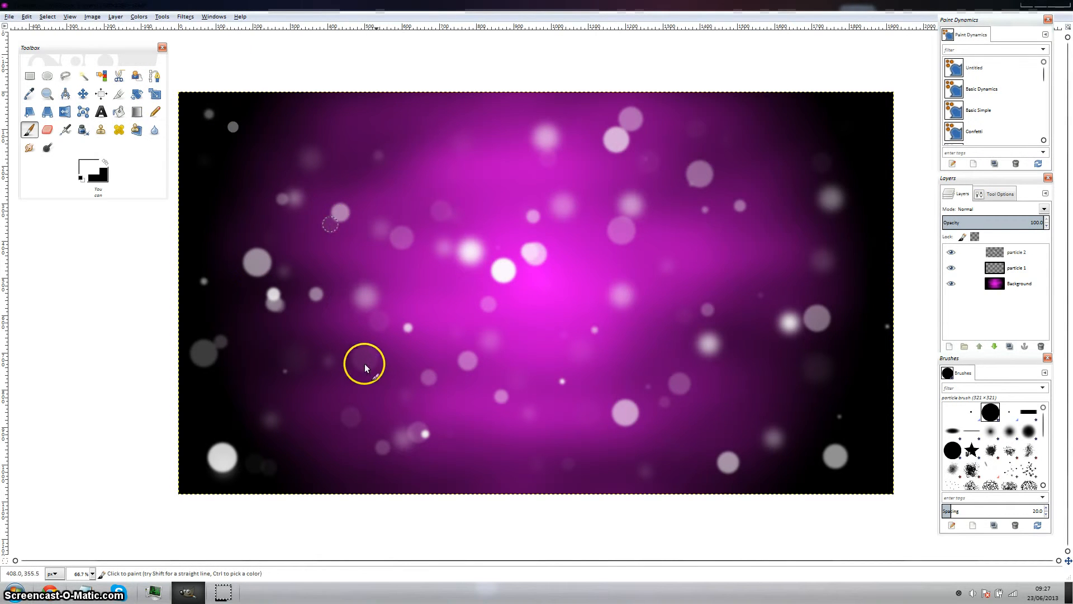
{"action": "left_click", "coordinate": [400, 192]}
{"action": "left_click", "coordinate": [330, 307]}
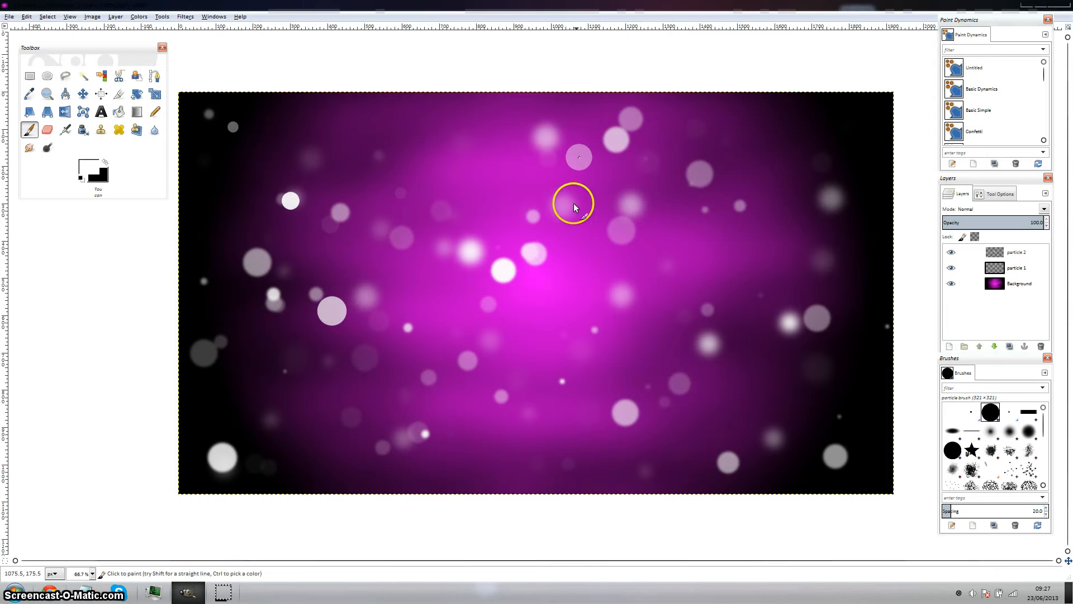
{"action": "left_click", "coordinate": [799, 140]}
{"action": "left_click", "coordinate": [837, 170]}
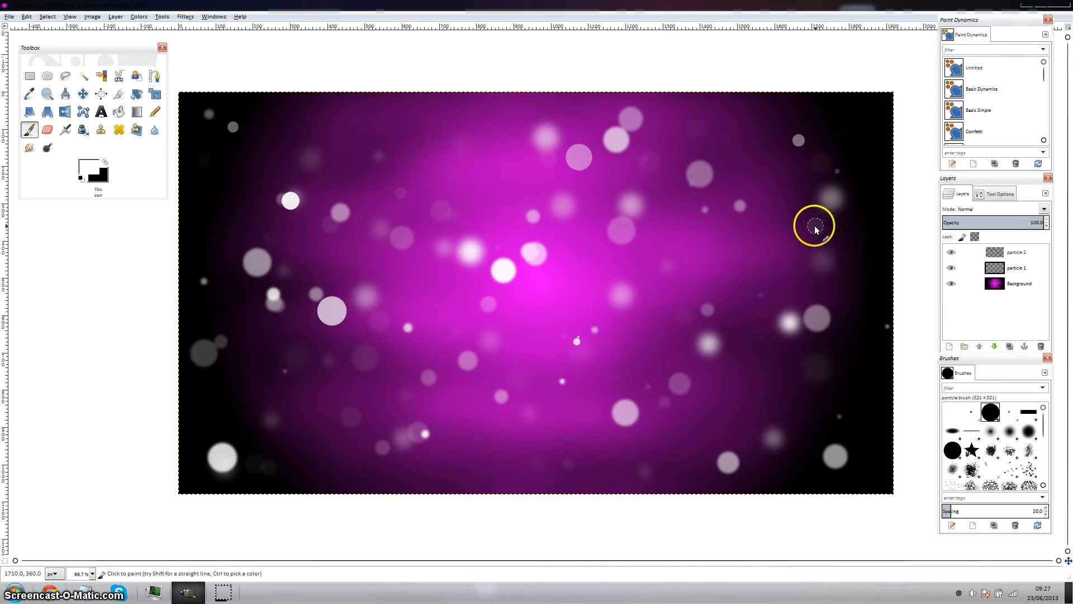
{"action": "left_click", "coordinate": [815, 226]}
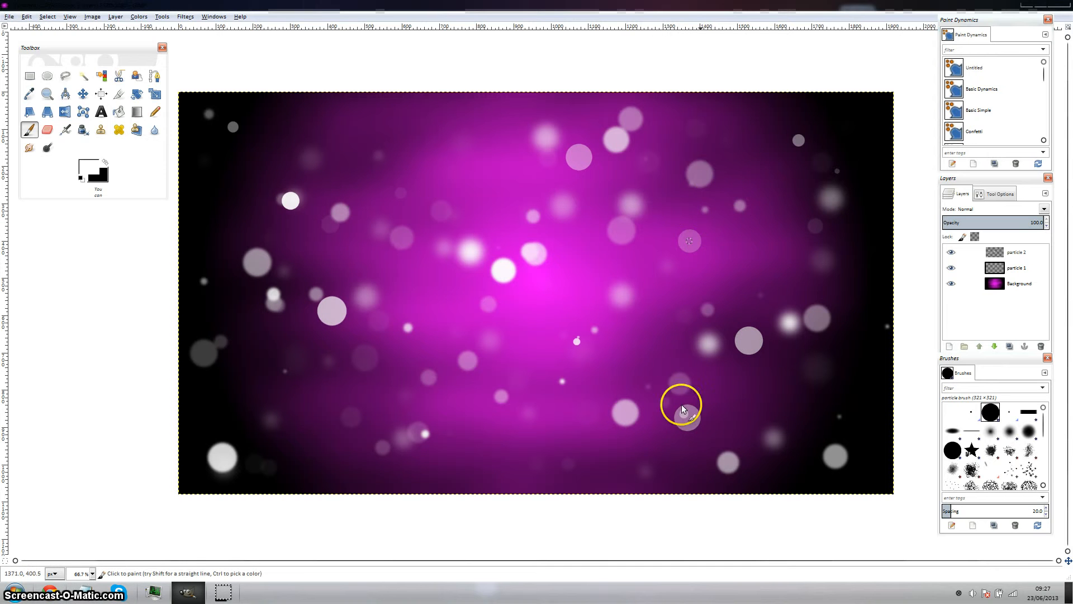
{"action": "left_click", "coordinate": [637, 432]}
{"action": "left_click", "coordinate": [446, 484]}
{"action": "left_click", "coordinate": [547, 462]}
{"action": "left_click", "coordinate": [422, 448]}
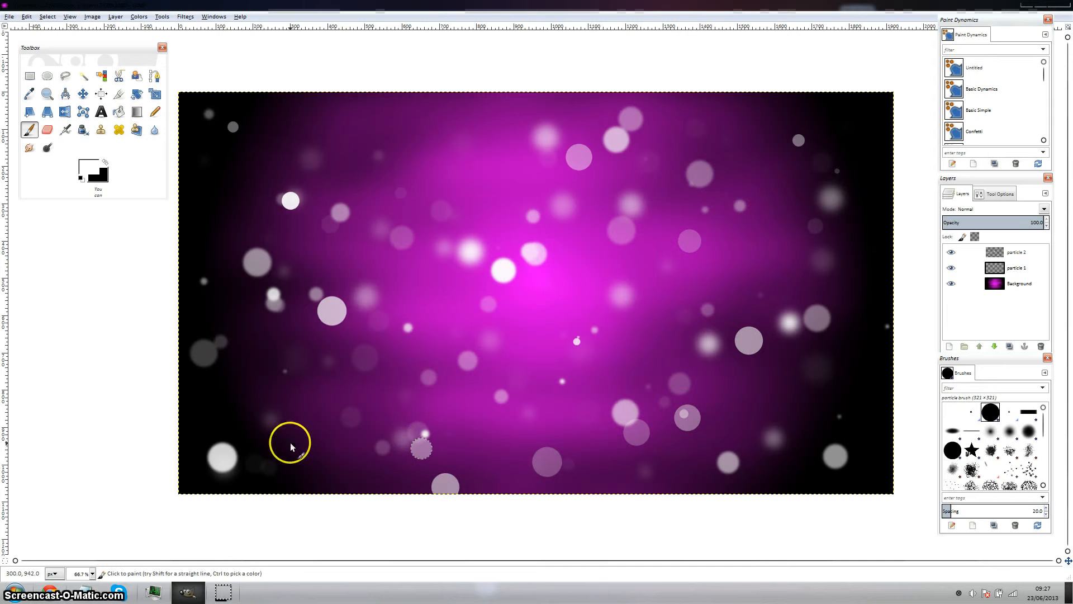
{"action": "left_click", "coordinate": [290, 442]}
{"action": "left_click", "coordinate": [319, 382]}
{"action": "left_click", "coordinate": [266, 383]}
{"action": "left_click", "coordinate": [242, 250]}
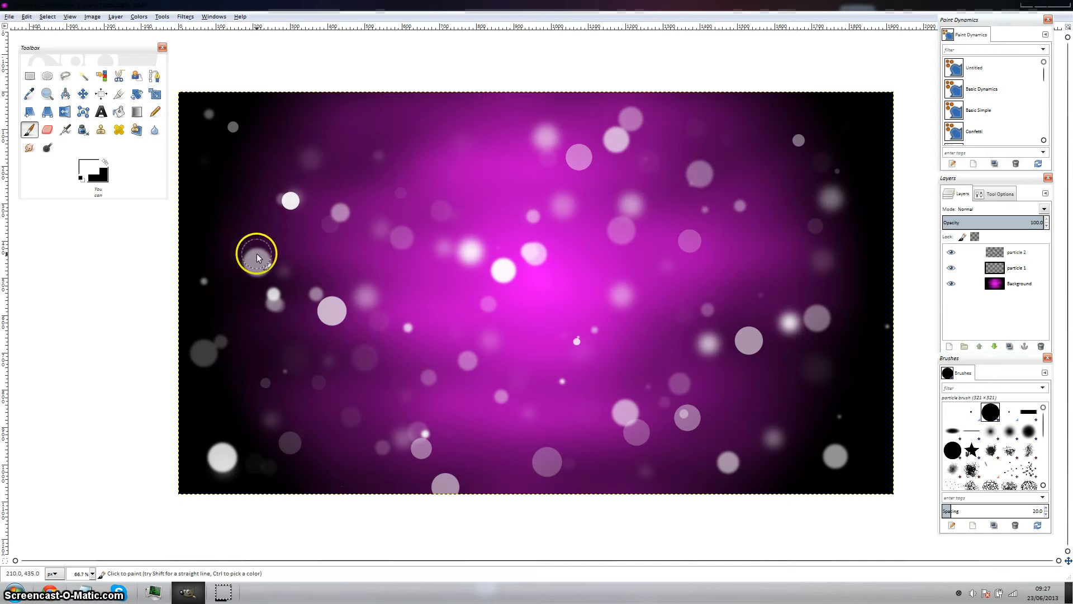
{"action": "left_click", "coordinate": [416, 309]}
{"action": "left_click", "coordinate": [397, 297]}
{"action": "left_click", "coordinate": [364, 289]}
{"action": "left_click", "coordinate": [371, 193]}
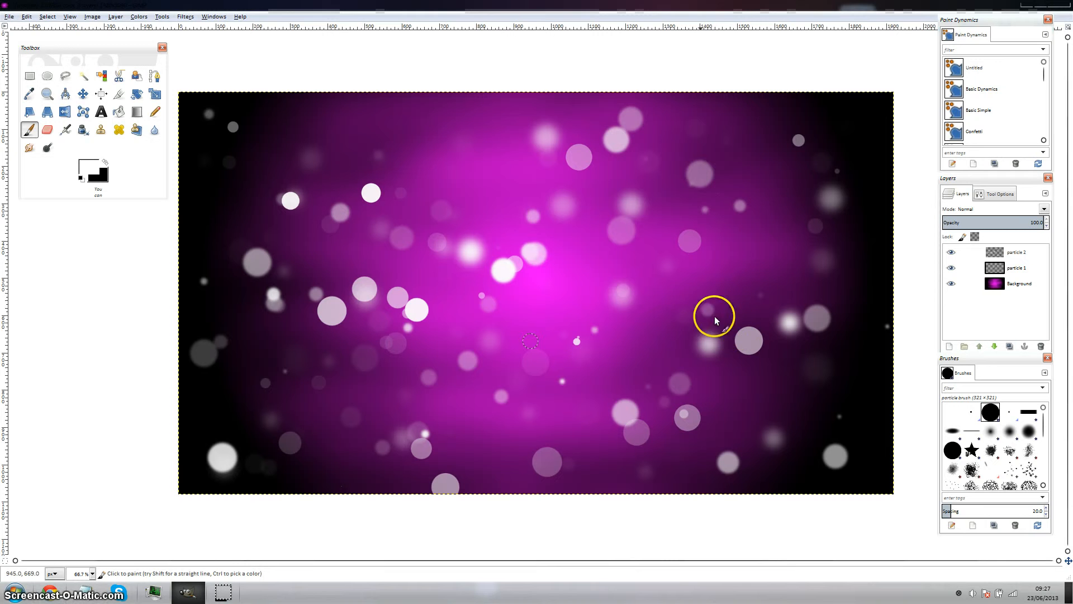
{"action": "left_click", "coordinate": [872, 217]}
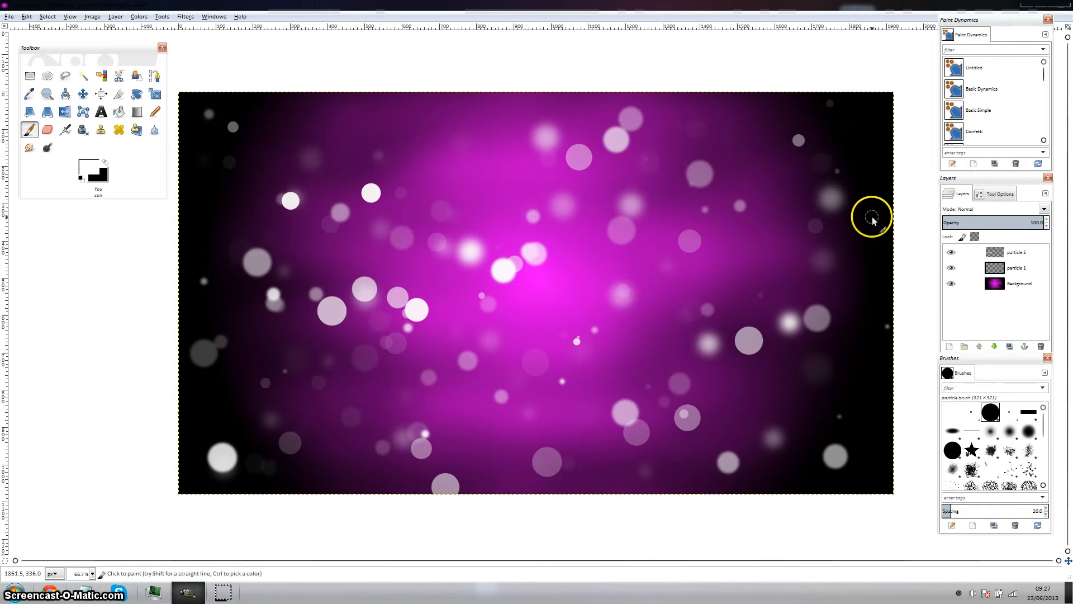
{"action": "left_click", "coordinate": [809, 147]}
{"action": "left_click", "coordinate": [801, 433]}
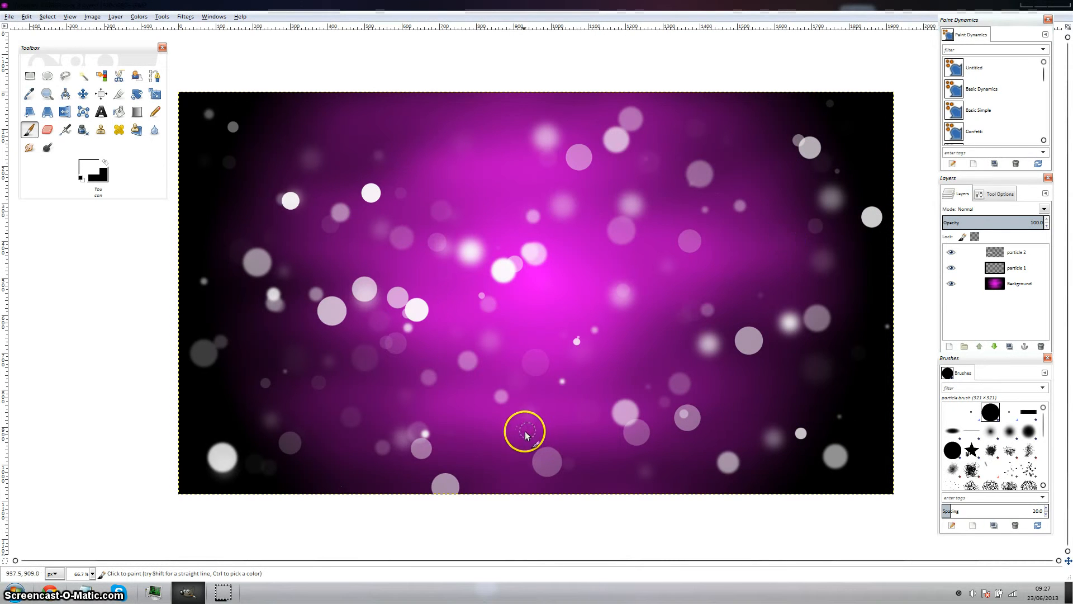
{"action": "left_click", "coordinate": [650, 312]}
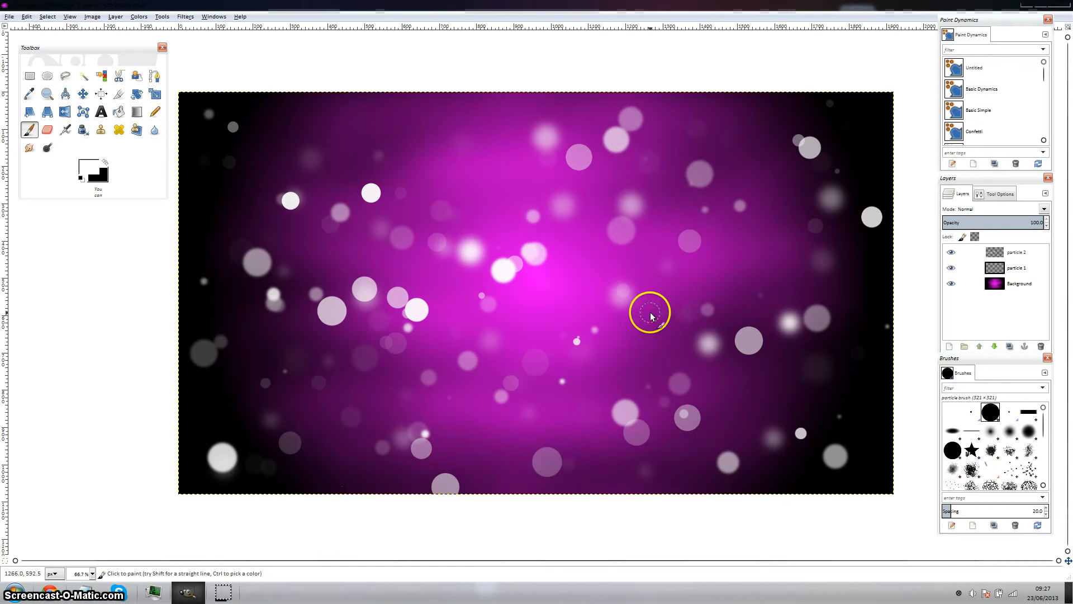
- Try a Gaussian Blur with a 1 px horizontal and vertical radius on the particle 2 layer
{"action": "left_click", "coordinate": [186, 16]}
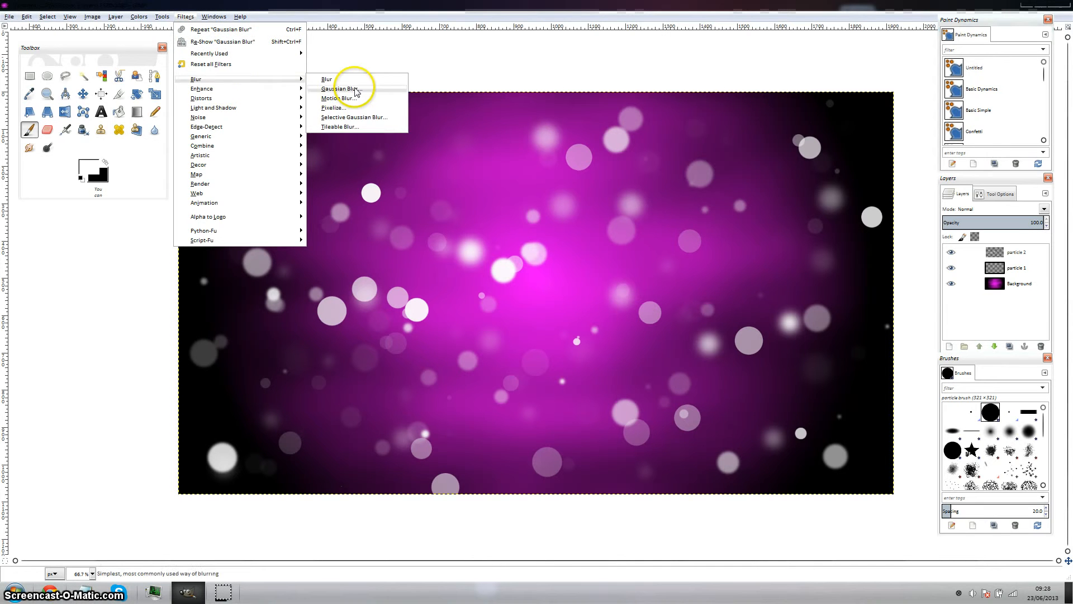
{"action": "left_click", "coordinate": [245, 43]}
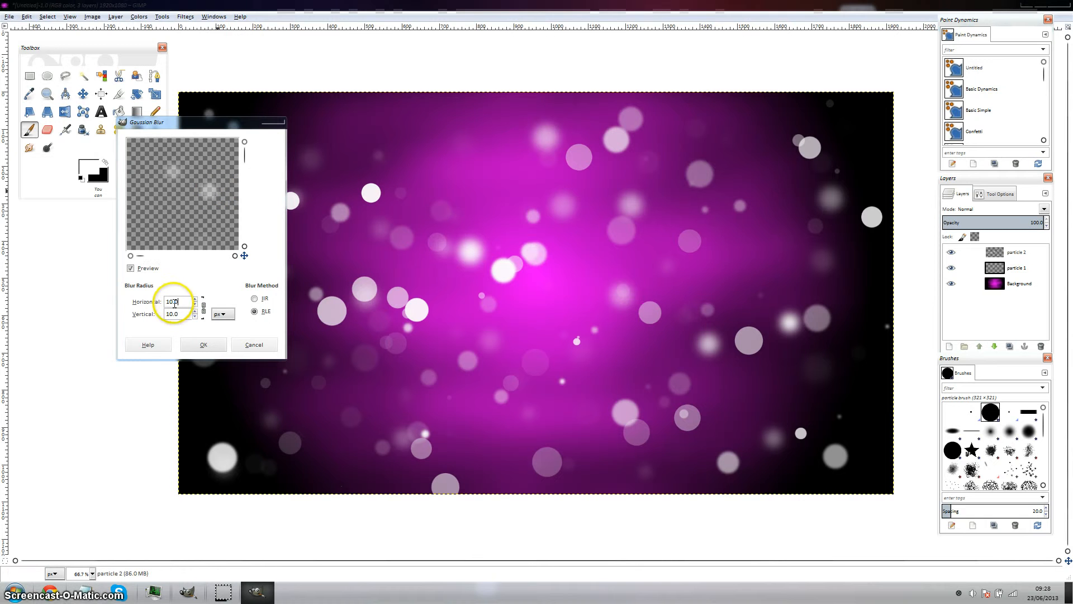
{"action": "left_click_drag", "start_coordinate": [174, 303], "coordinate": [163, 302]}
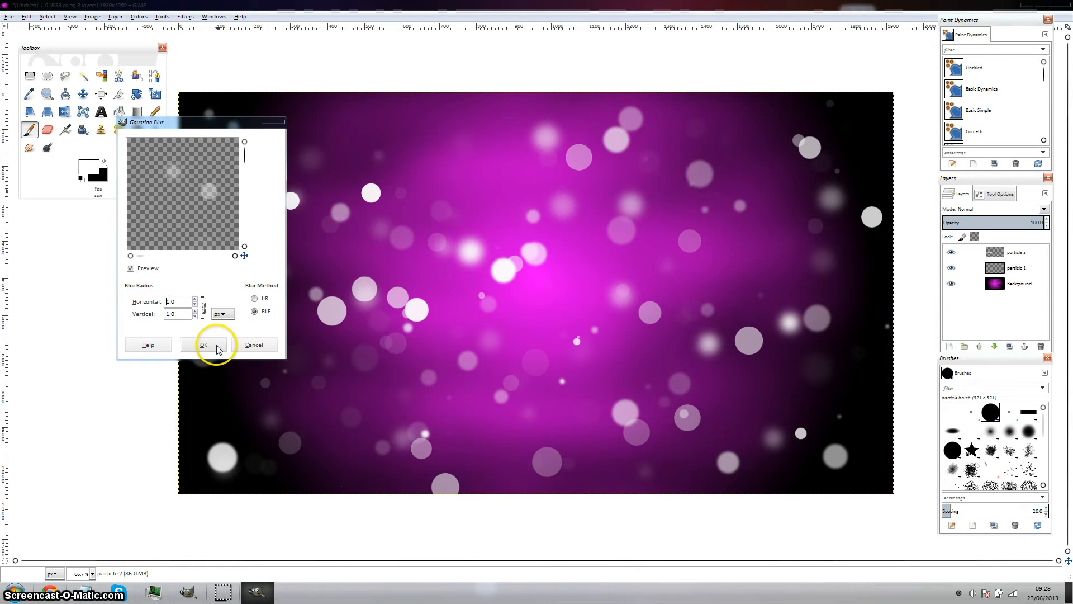
{"action": "left_click", "coordinate": [247, 346]}
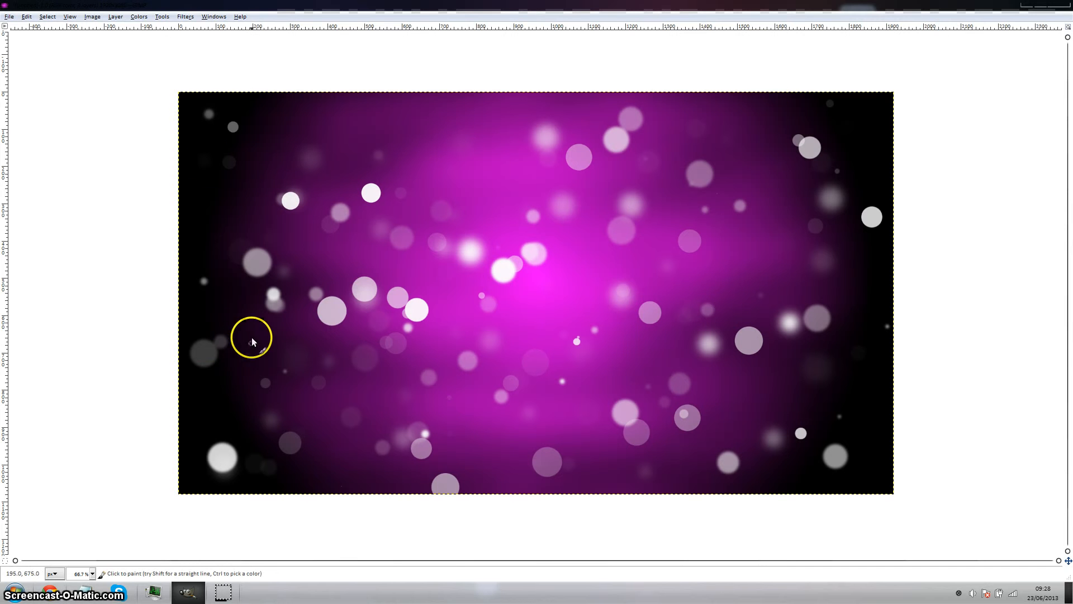
- Undo the second batch of white dots painted on the blurred particle 2 layer
{"action": "key", "text": "Tab"}
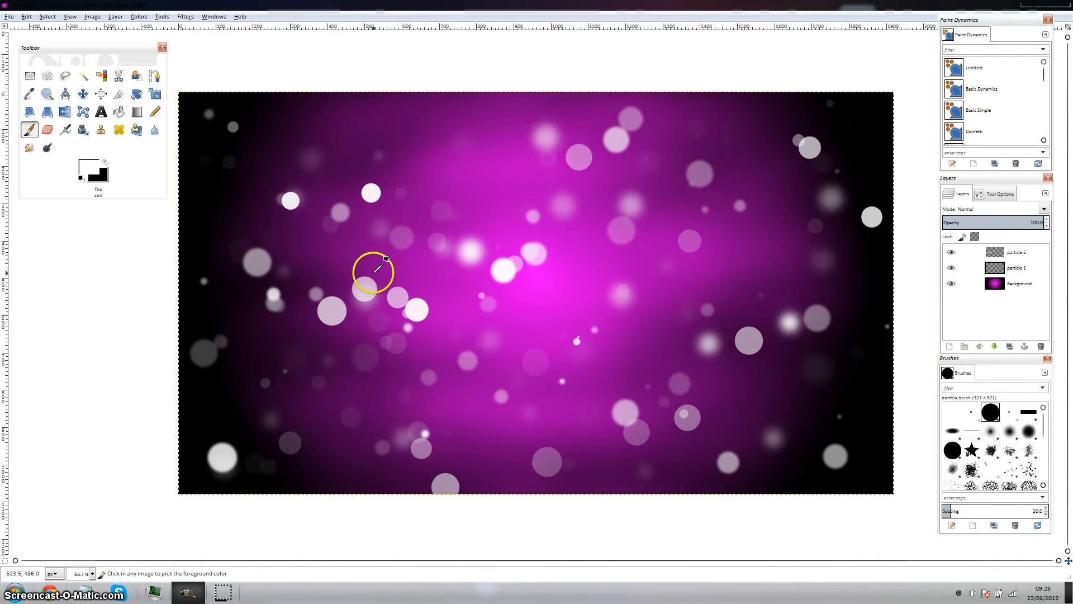
{"action": "key", "text": "Tab"}
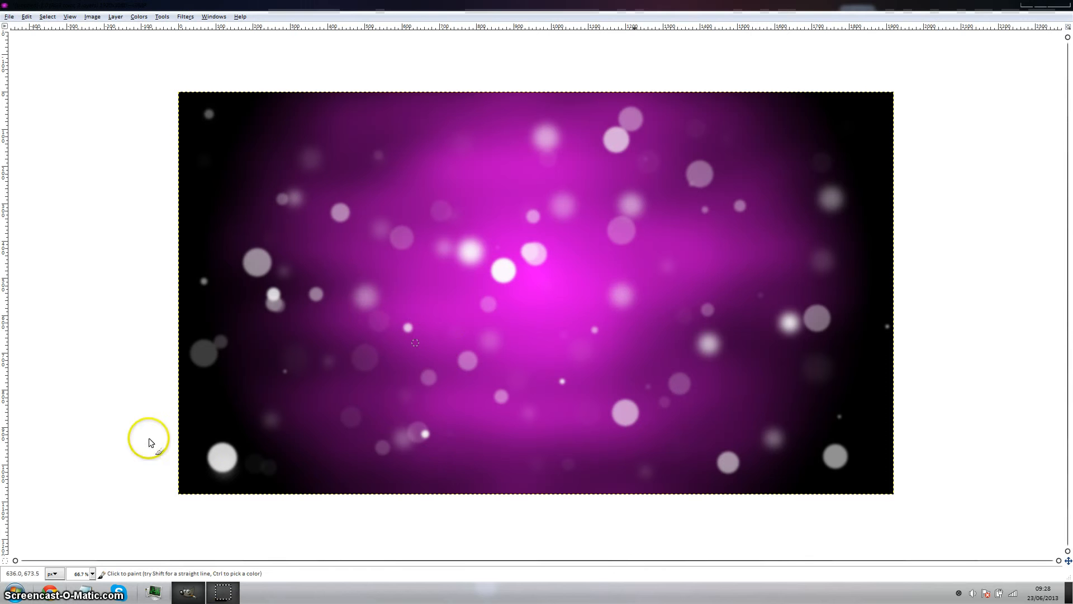
- Restore the hidden dialogs and add a transparent 1920 × 1080 px layer named particle 3
{"action": "key", "text": "Tab"}
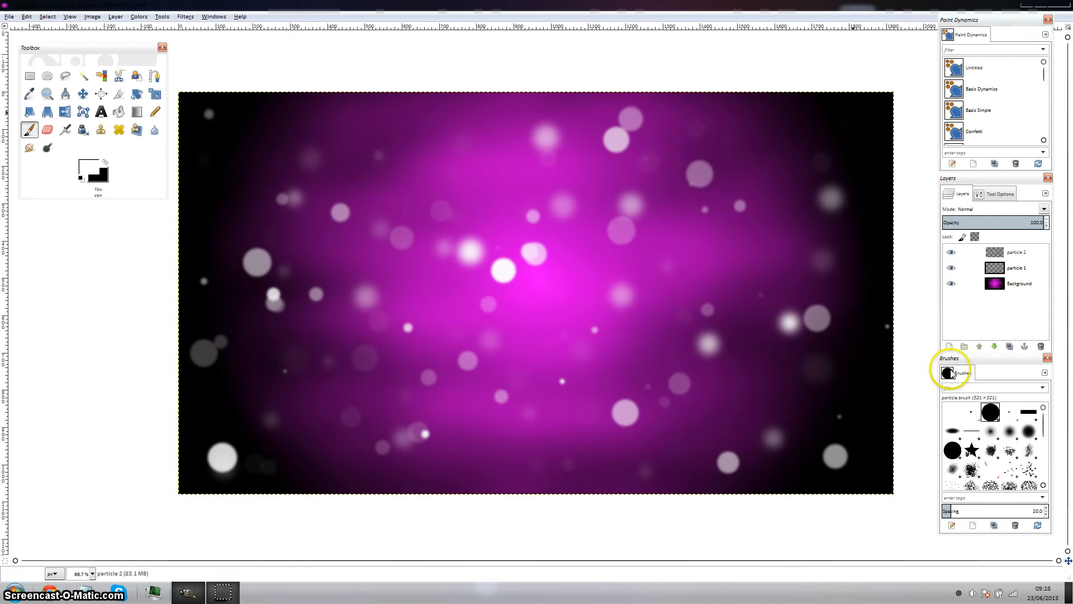
{"action": "left_click", "coordinate": [950, 346]}
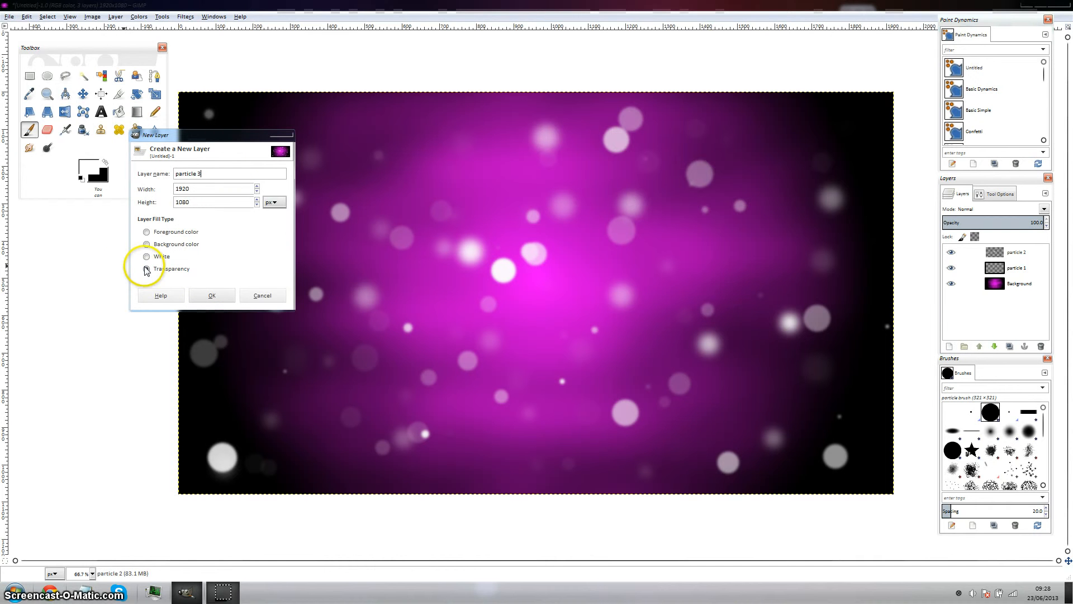
{"action": "left_click", "coordinate": [207, 297]}
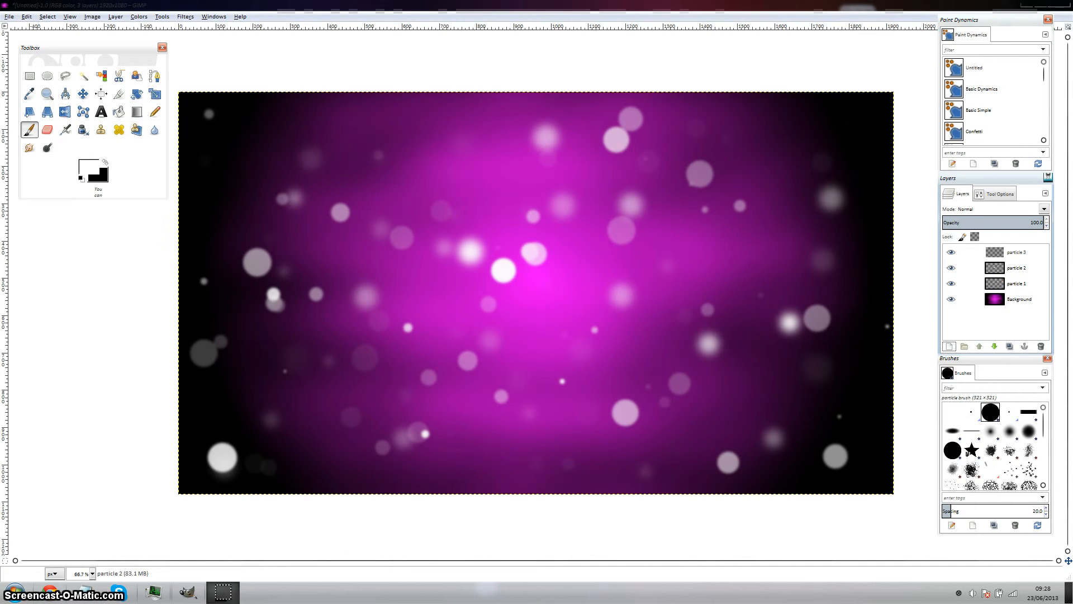
- Scatter white Paintbrush dots of varying size and opacity across the whole canvas on the particle 3 layer
{"action": "left_click", "coordinate": [29, 130]}
{"action": "left_click", "coordinate": [285, 178]}
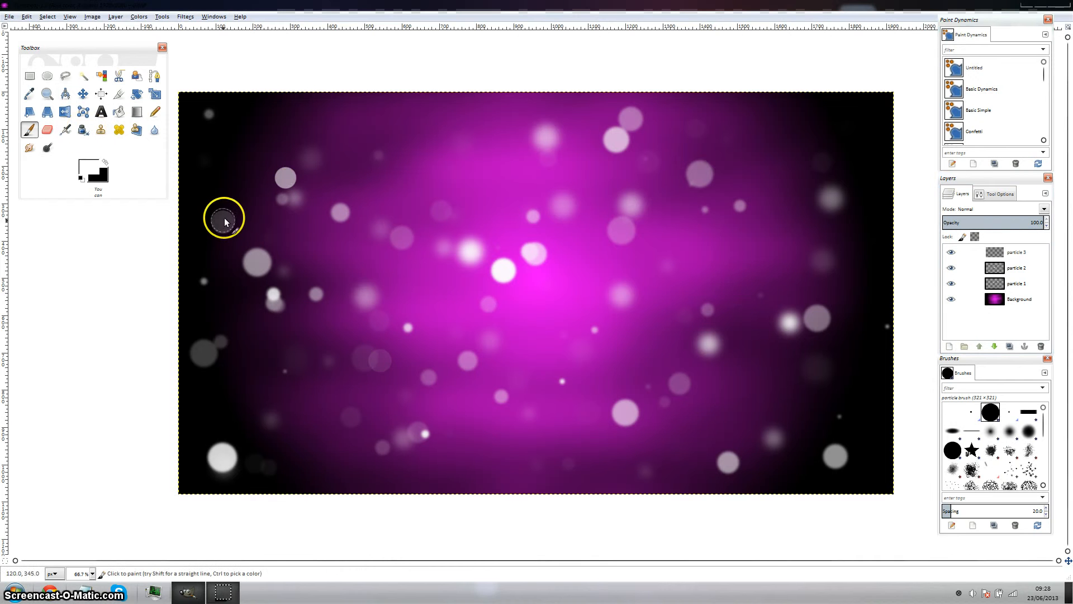
{"action": "left_click", "coordinate": [513, 184]}
{"action": "left_click", "coordinate": [371, 287]}
{"action": "left_click", "coordinate": [439, 343]}
{"action": "left_click", "coordinate": [442, 356]}
{"action": "left_click", "coordinate": [465, 354]}
{"action": "left_click", "coordinate": [505, 326]}
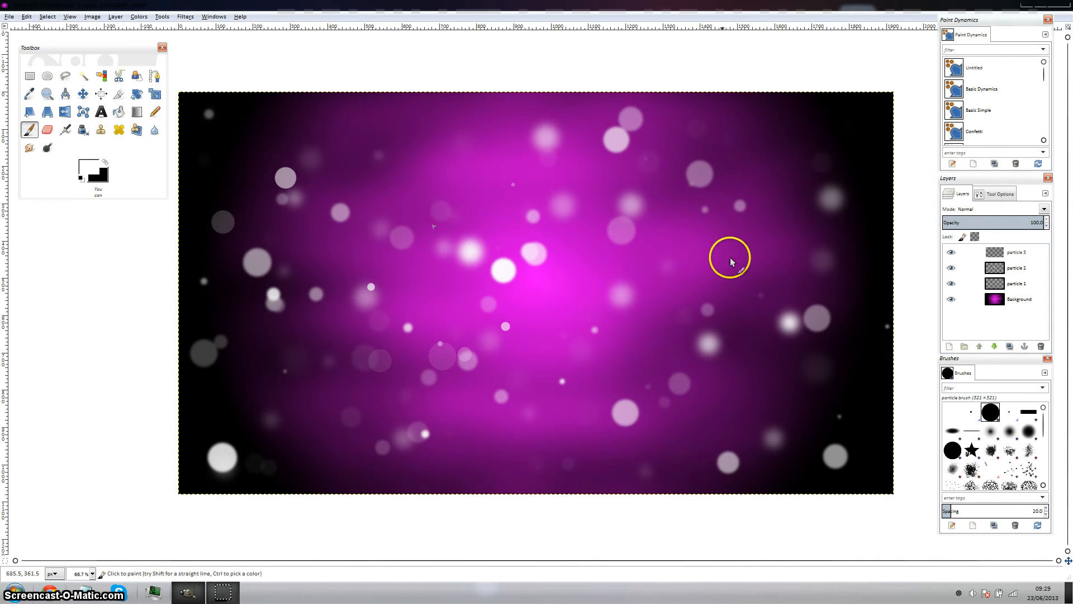
{"action": "left_click", "coordinate": [719, 352]}
{"action": "left_click", "coordinate": [710, 360]}
{"action": "left_click", "coordinate": [648, 444]}
{"action": "left_click", "coordinate": [625, 441]}
{"action": "left_click", "coordinate": [823, 151]}
{"action": "left_click", "coordinate": [866, 379]}
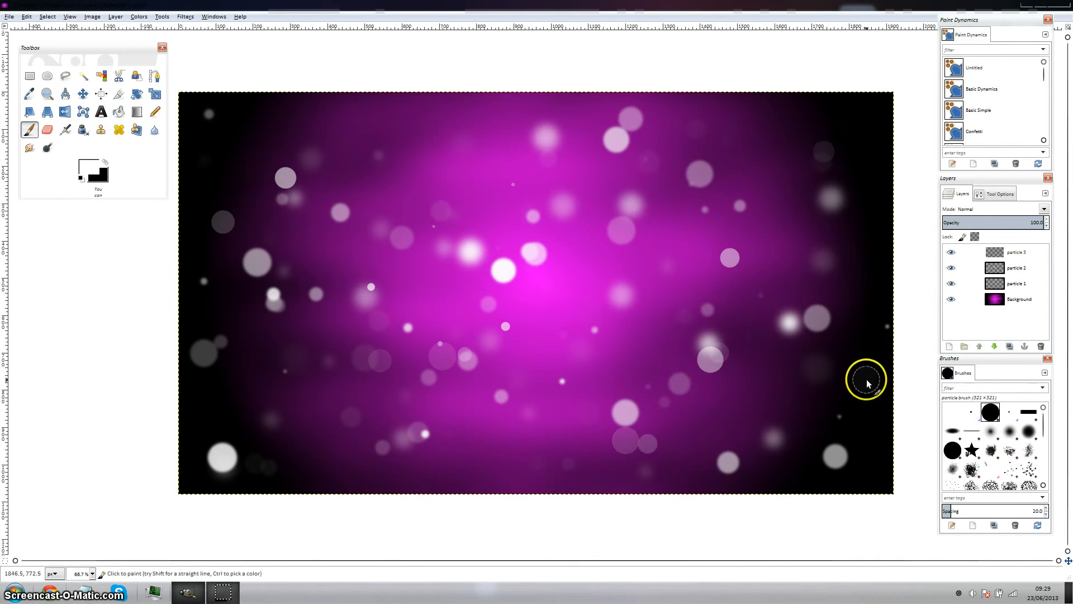
{"action": "left_click", "coordinate": [859, 132]}
{"action": "left_click", "coordinate": [809, 279]}
{"action": "left_click", "coordinate": [826, 418]}
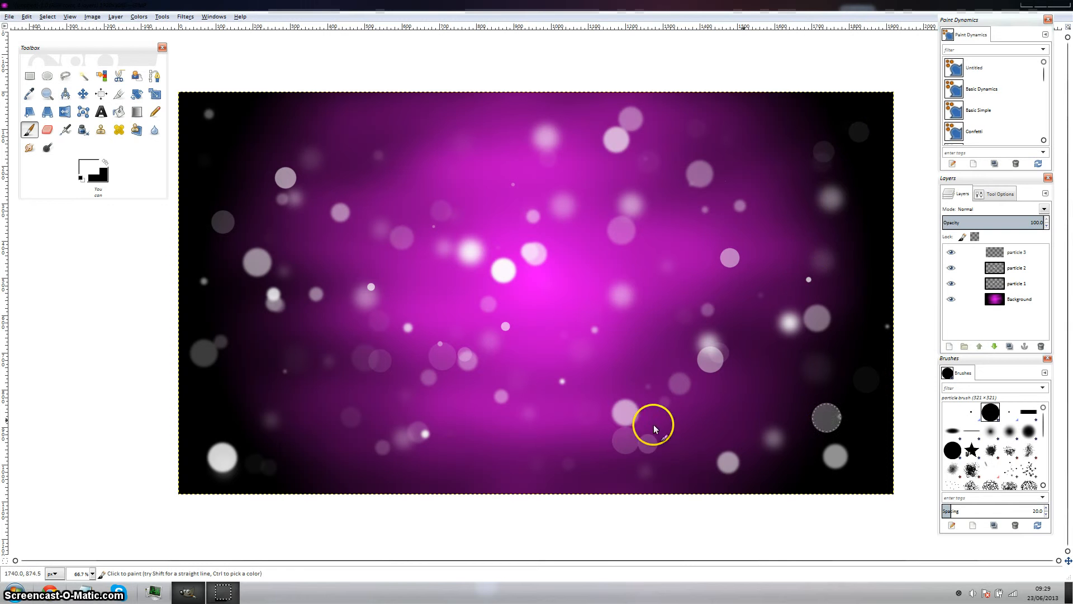
{"action": "left_click", "coordinate": [431, 444]}
{"action": "left_click", "coordinate": [282, 453]}
{"action": "left_click", "coordinate": [468, 484]}
{"action": "left_click", "coordinate": [242, 421]}
{"action": "left_click", "coordinate": [286, 373]}
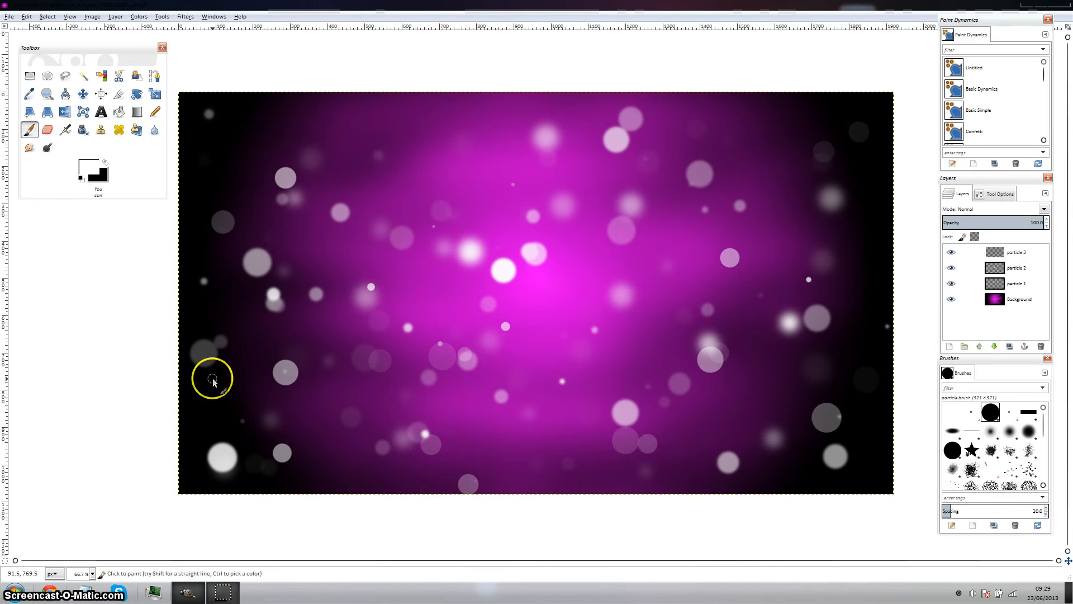
{"action": "left_click", "coordinate": [213, 379]}
{"action": "left_click", "coordinate": [234, 143]}
{"action": "left_click", "coordinate": [458, 281]}
{"action": "left_click", "coordinate": [491, 190]}
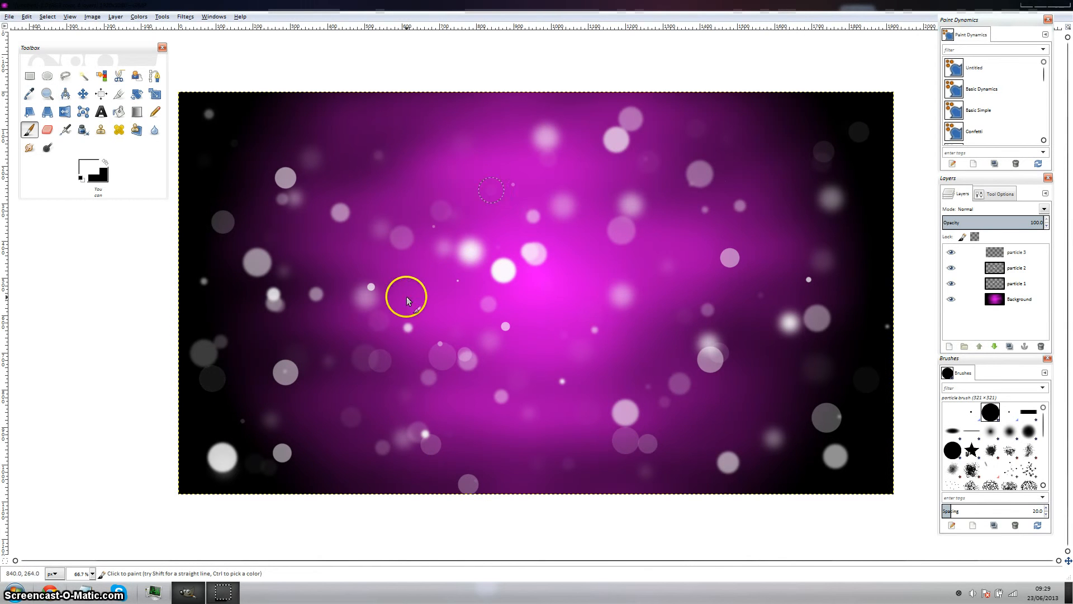
{"action": "left_click", "coordinate": [465, 171]}
{"action": "left_click", "coordinate": [378, 201]}
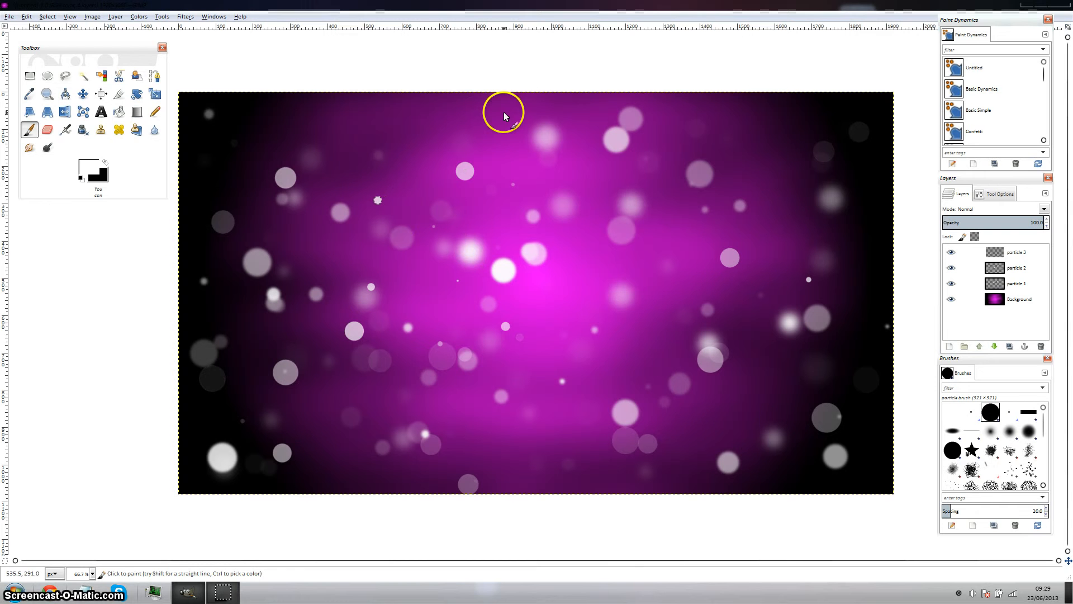
{"action": "left_click", "coordinate": [551, 326]}
{"action": "left_click", "coordinate": [534, 446]}
{"action": "left_click", "coordinate": [655, 349]}
{"action": "left_click", "coordinate": [582, 458]}
{"action": "left_click", "coordinate": [448, 452]}
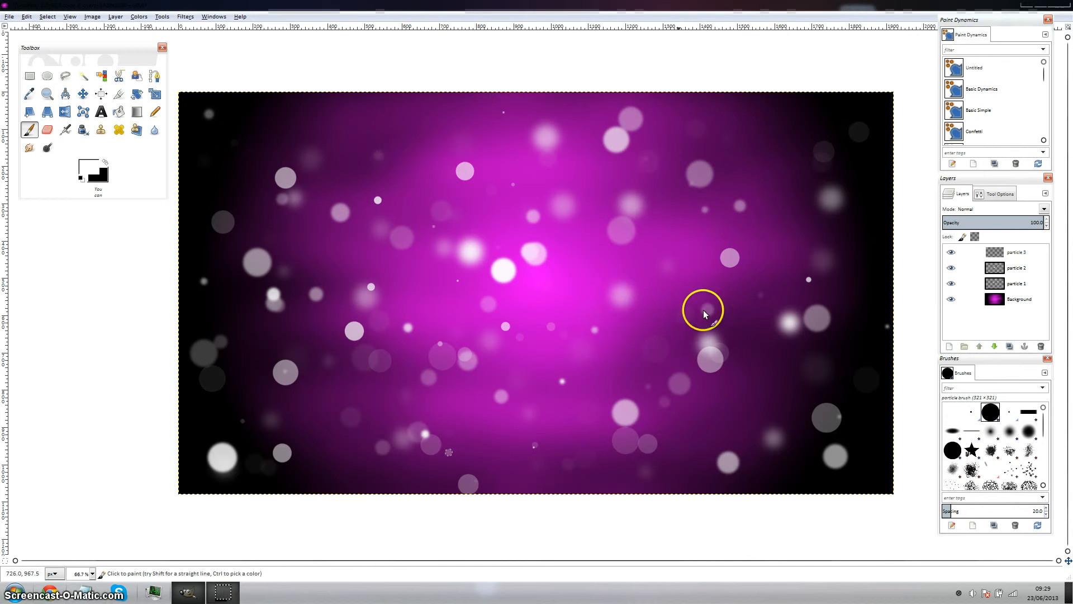
{"action": "left_click", "coordinate": [705, 310]}
{"action": "left_click", "coordinate": [676, 297]}
{"action": "left_click", "coordinate": [728, 391]}
{"action": "left_click", "coordinate": [863, 355]}
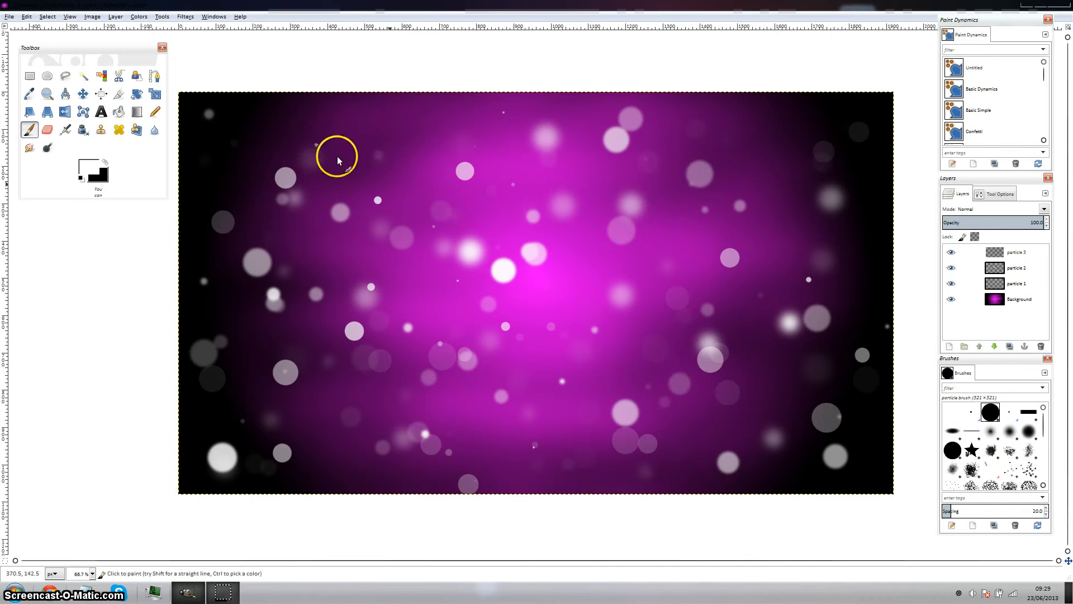
- Apply a Gaussian Blur with a 1 px radius to the particle 3 layer
{"action": "left_click", "coordinate": [185, 17]}
{"action": "mouse_move", "coordinate": [262, 79]}
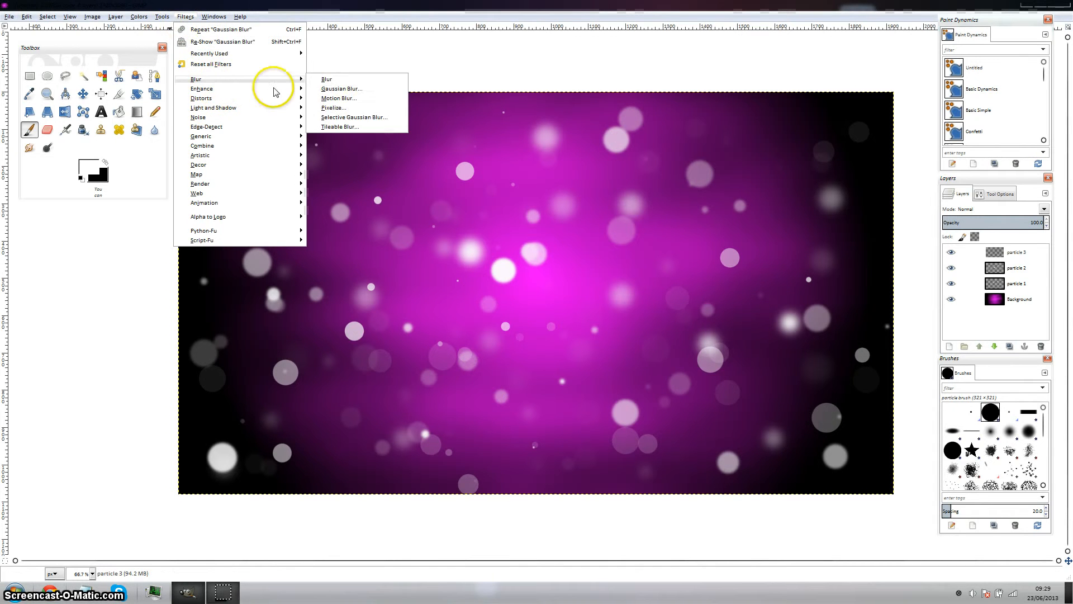
{"action": "left_click", "coordinate": [335, 79]}
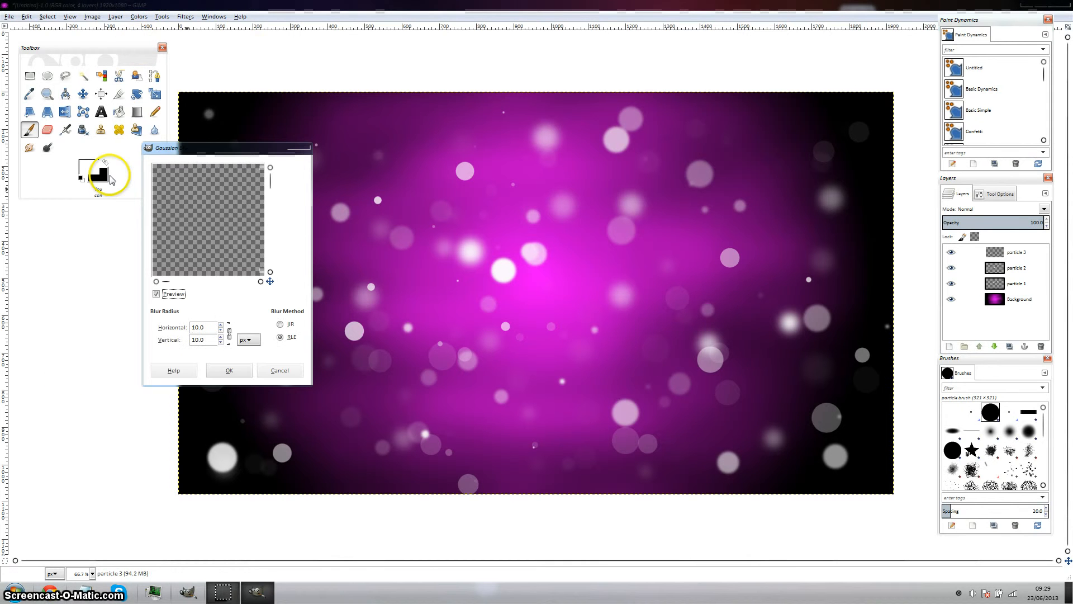
{"action": "left_click_drag", "start_coordinate": [214, 155], "coordinate": [135, 156]}
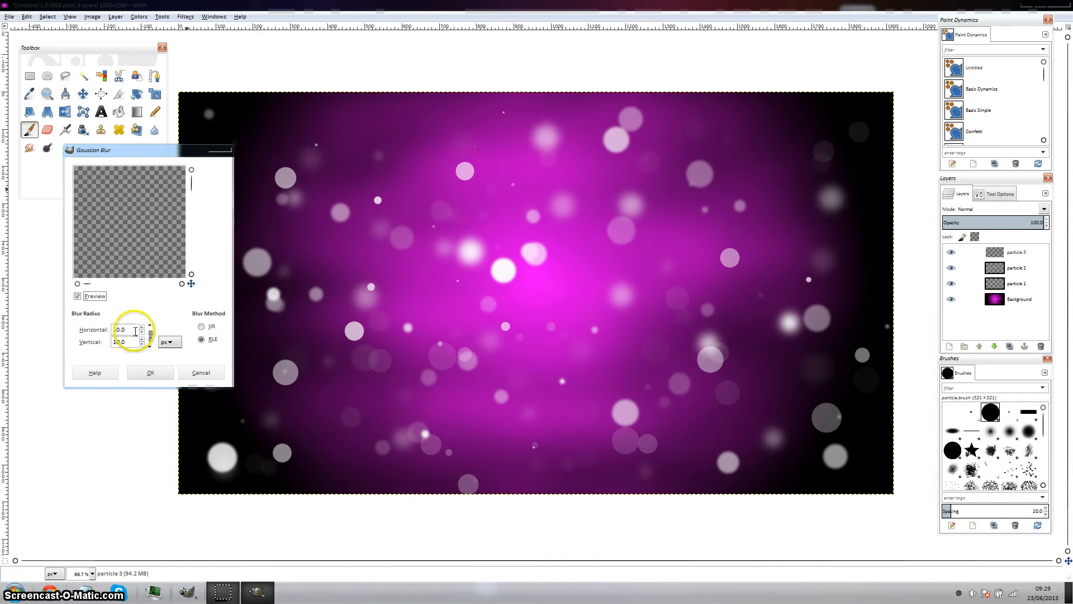
{"action": "left_click_drag", "start_coordinate": [123, 329], "coordinate": [114, 330]}
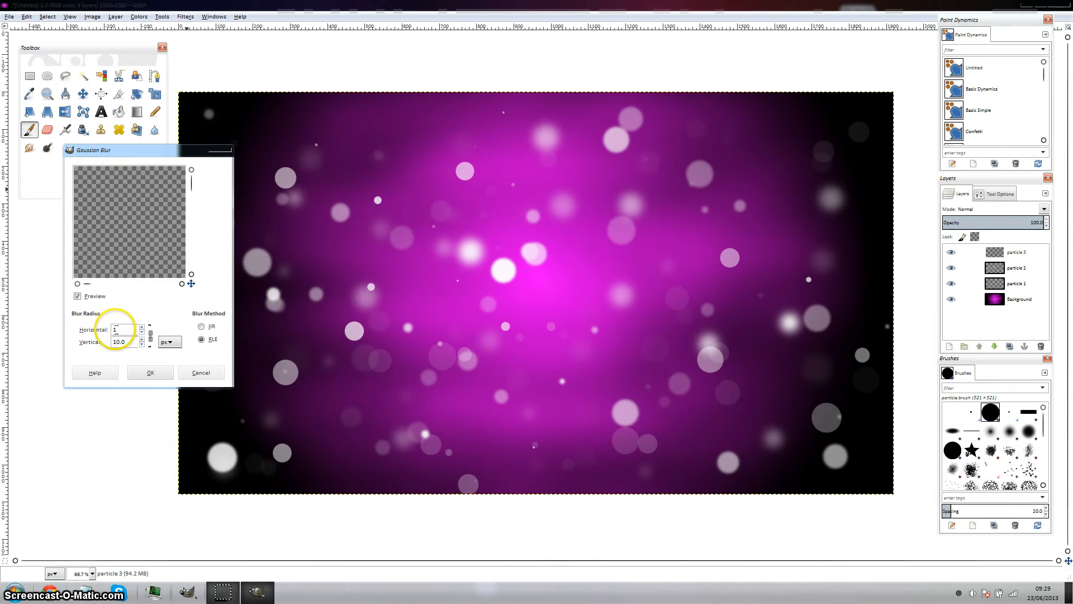
{"action": "left_click", "coordinate": [144, 373]}
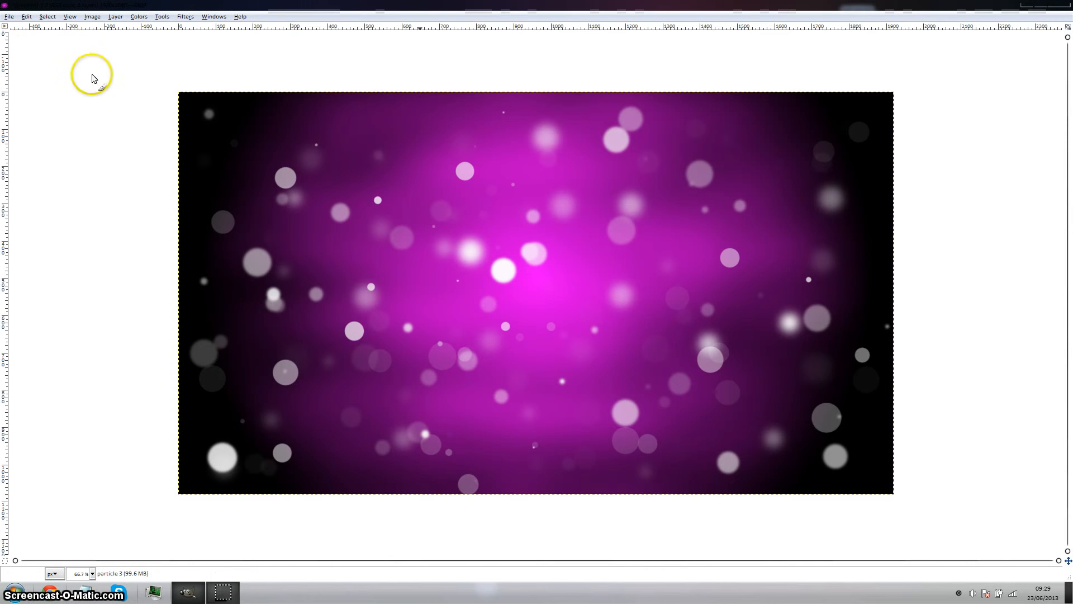
- Restore the hidden dialogs and add a transparent 1920 × 1080 px layer named gradient directly above the Background layer
{"action": "key", "text": "Tab"}
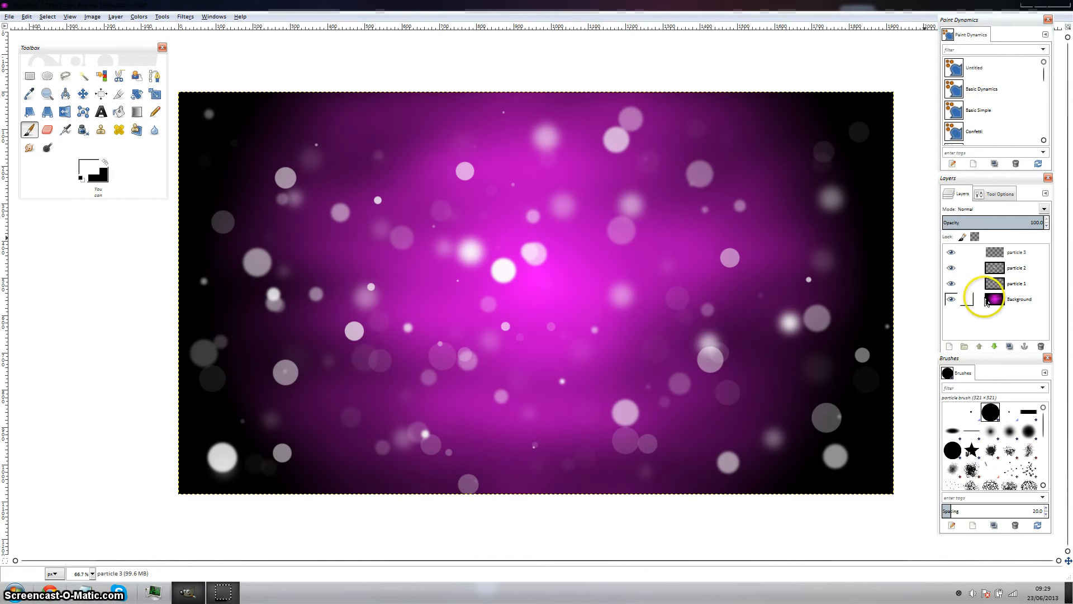
{"action": "right_click", "coordinate": [1016, 311]}
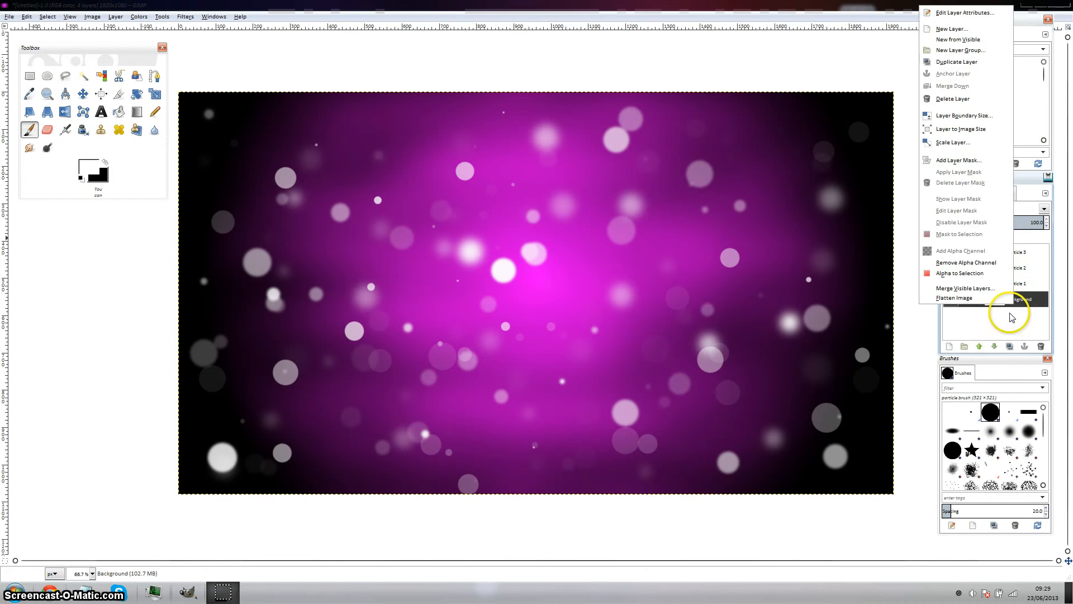
{"action": "key", "text": "Escape"}
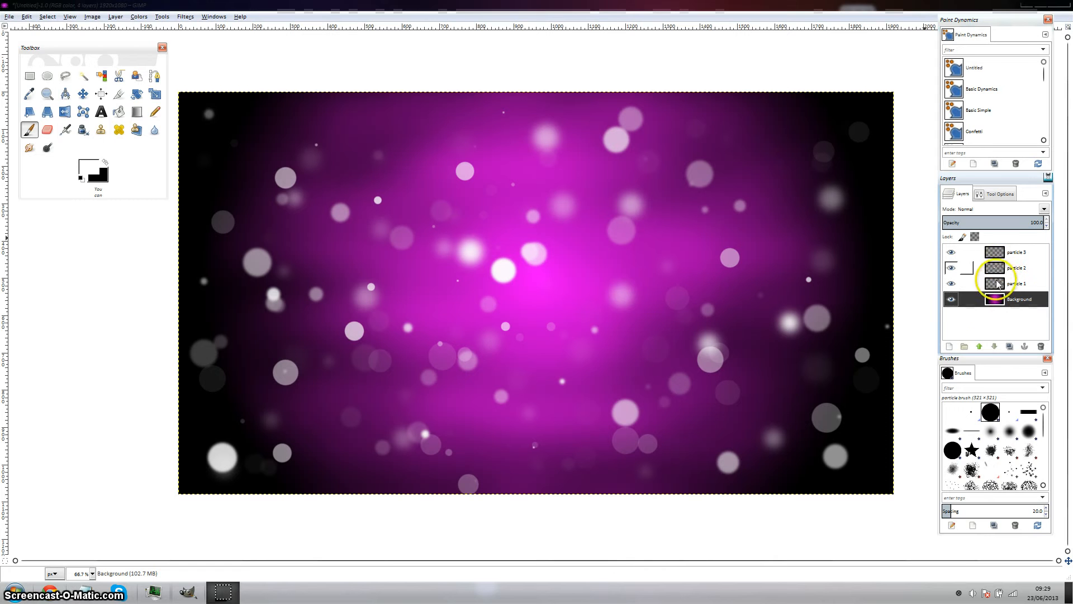
{"action": "left_click", "coordinate": [951, 348]}
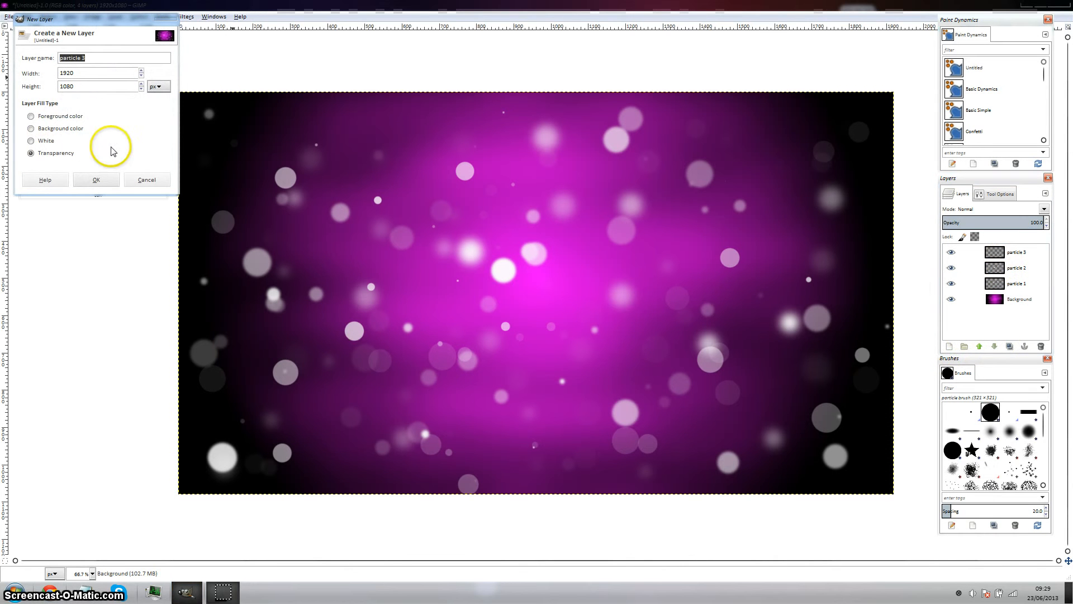
{"action": "key", "text": "Right"}
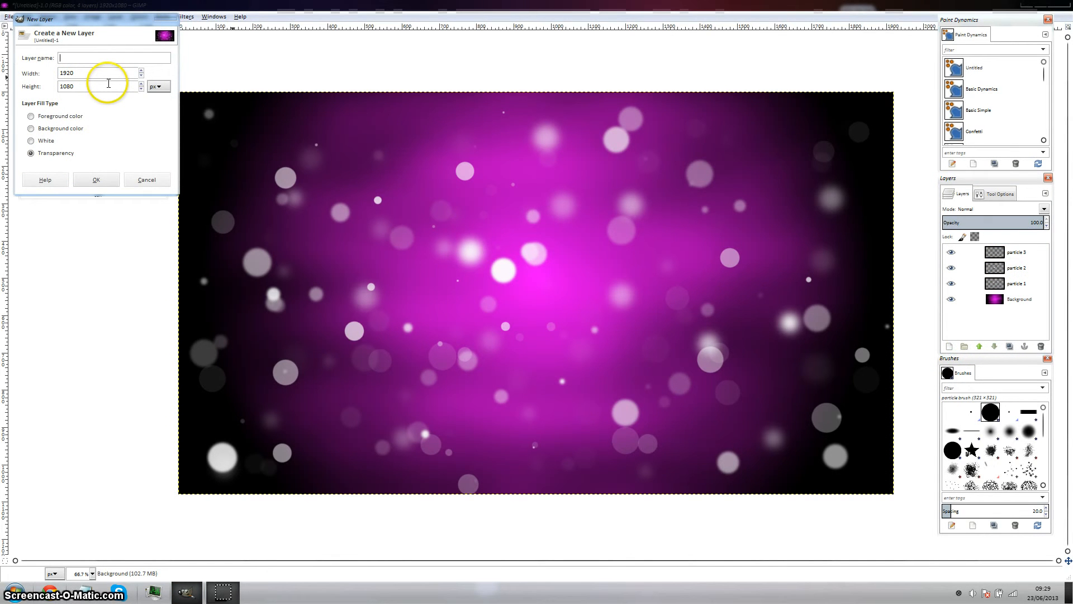
{"action": "type", "text": "gradi"}
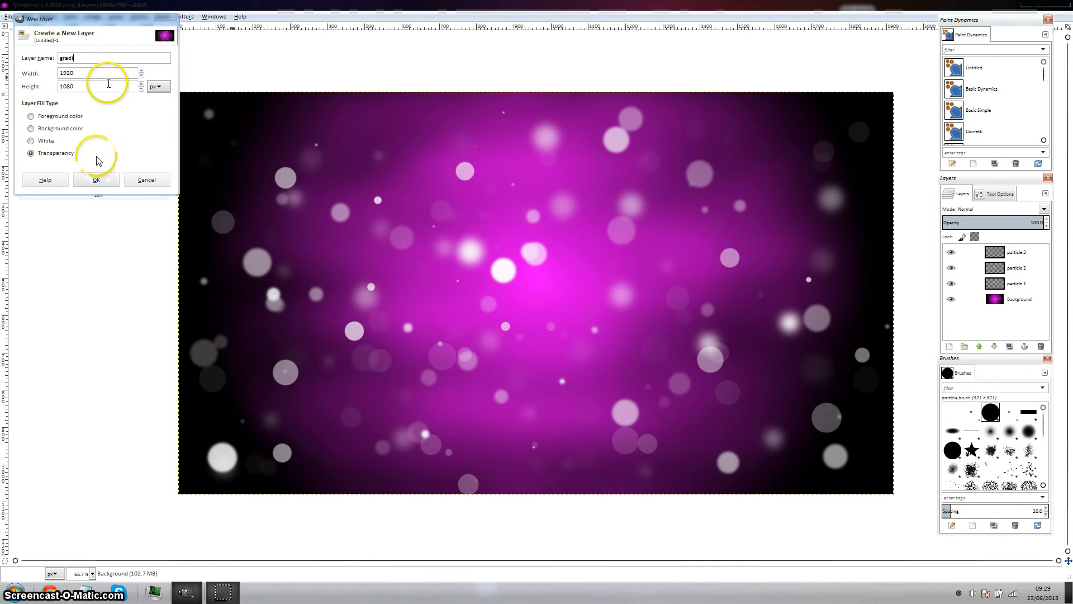
{"action": "type", "text": "ent"}
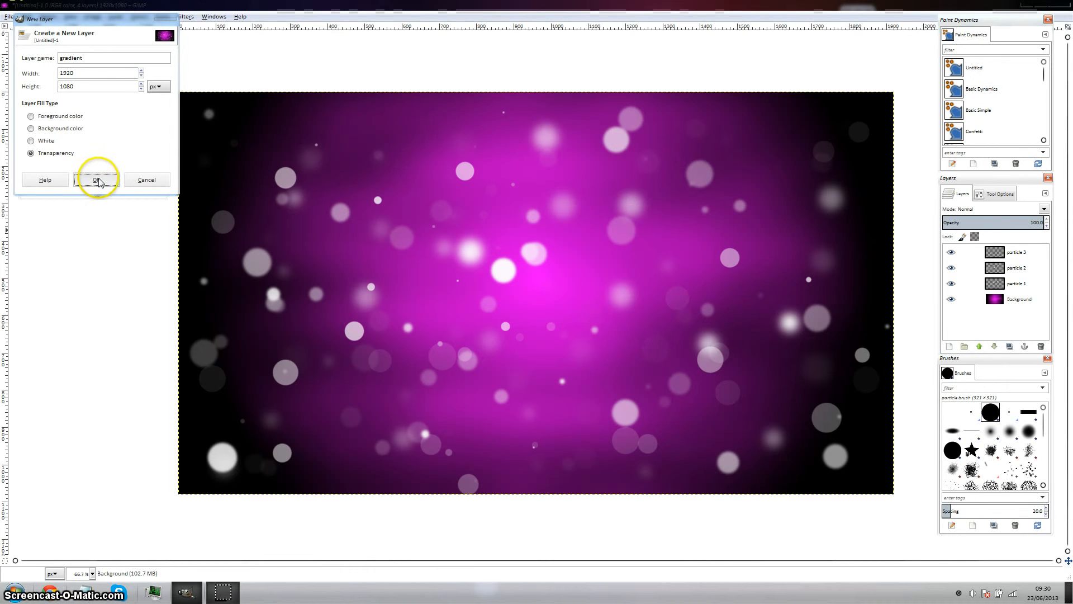
{"action": "left_click", "coordinate": [97, 180]}
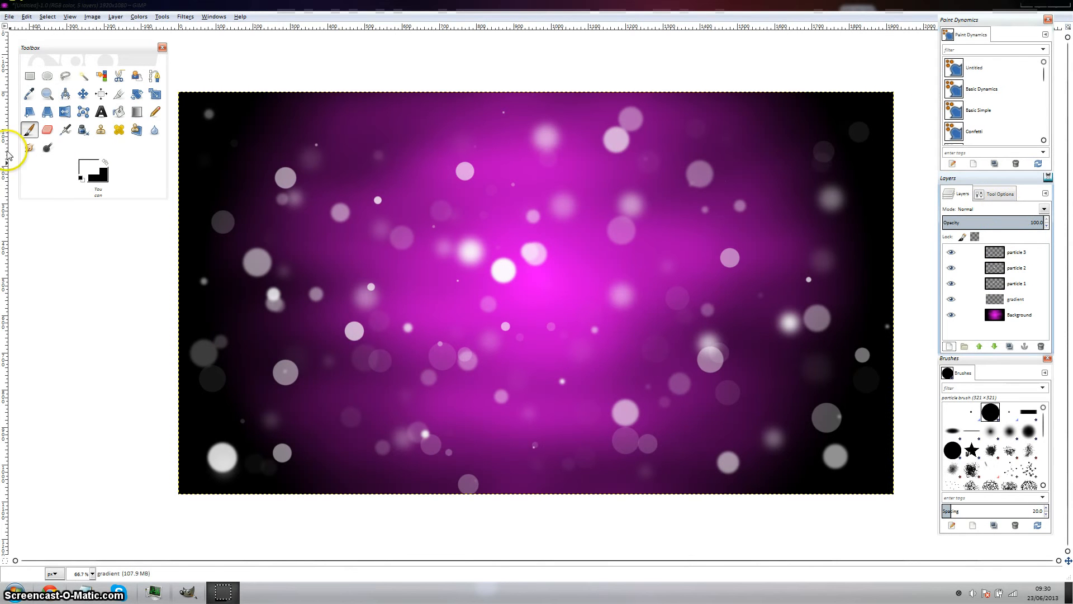
- Set up the Blend tool with the Skyline gradient and the Linear shape
{"action": "left_click", "coordinate": [137, 112]}
{"action": "left_click", "coordinate": [986, 194]}
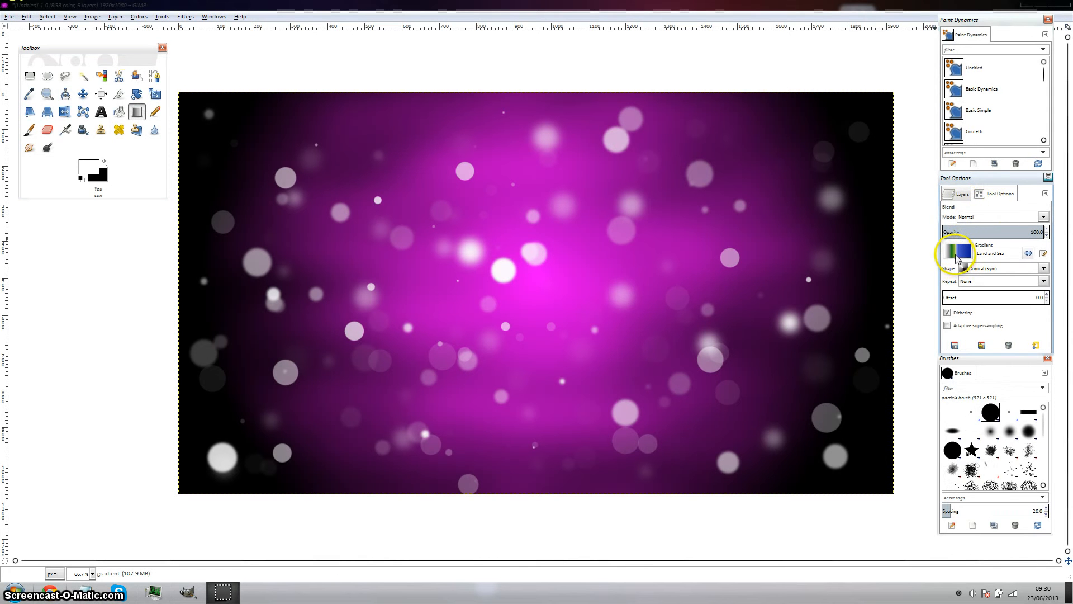
{"action": "left_click", "coordinate": [957, 255]}
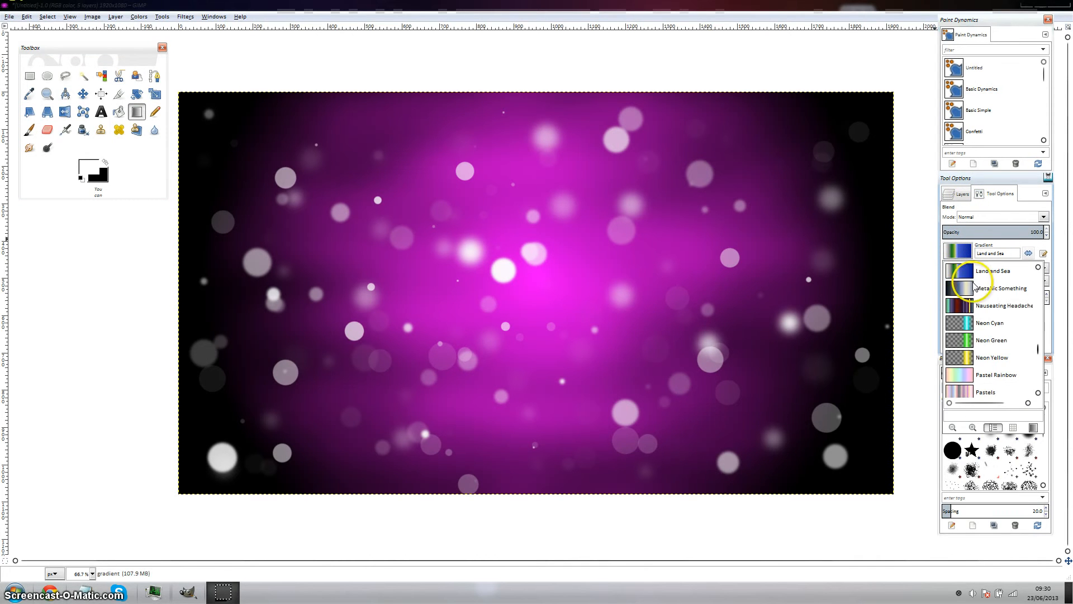
{"action": "scroll", "coordinate": [920, 290], "scroll_direction": "down", "scroll_amount": 3}
{"action": "scroll", "coordinate": [965, 313], "scroll_direction": "down", "scroll_amount": 9}
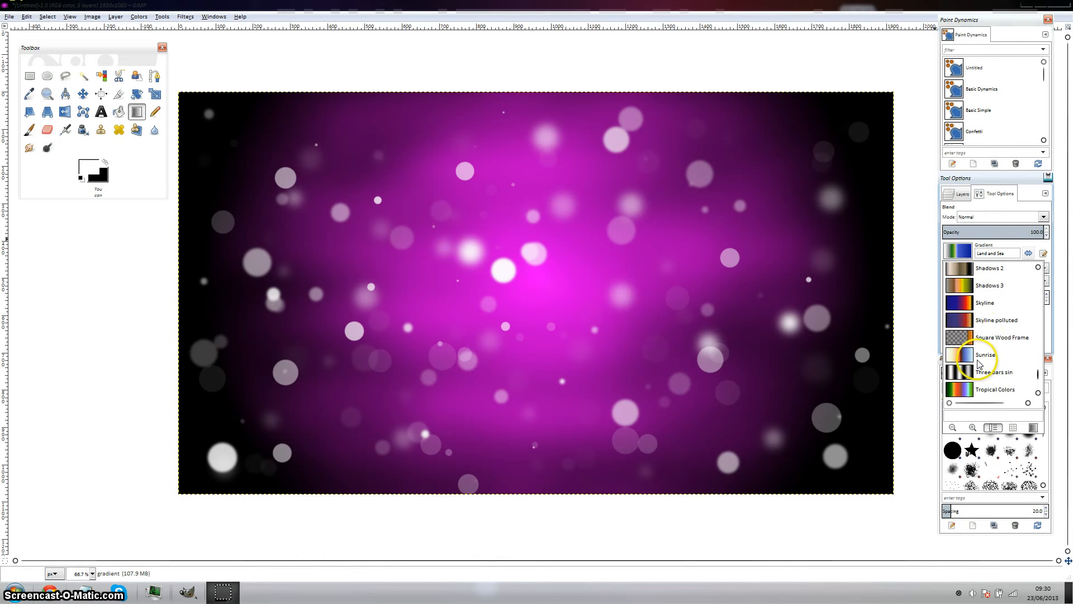
{"action": "scroll", "coordinate": [983, 336], "scroll_direction": "up", "scroll_amount": 1}
{"action": "left_click", "coordinate": [986, 301]}
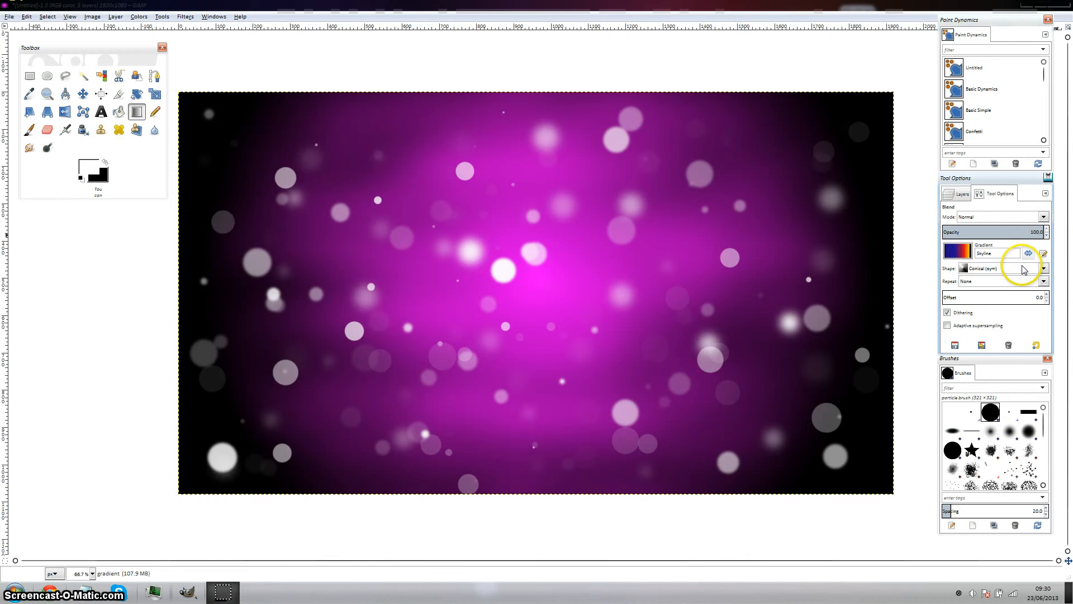
{"action": "left_click", "coordinate": [1018, 269]}
{"action": "left_click", "coordinate": [981, 281]}
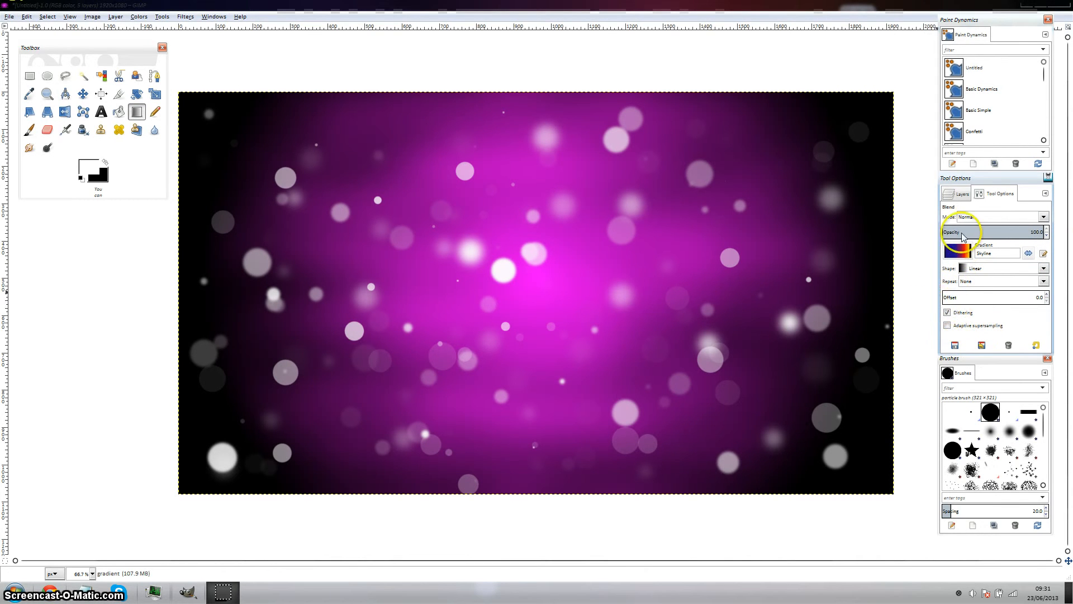
- Try to draw the Skyline gradient in Overlay mode diagonally from the canvas's upper right to its lower left on the gradient layer
{"action": "left_click", "coordinate": [1044, 219]}
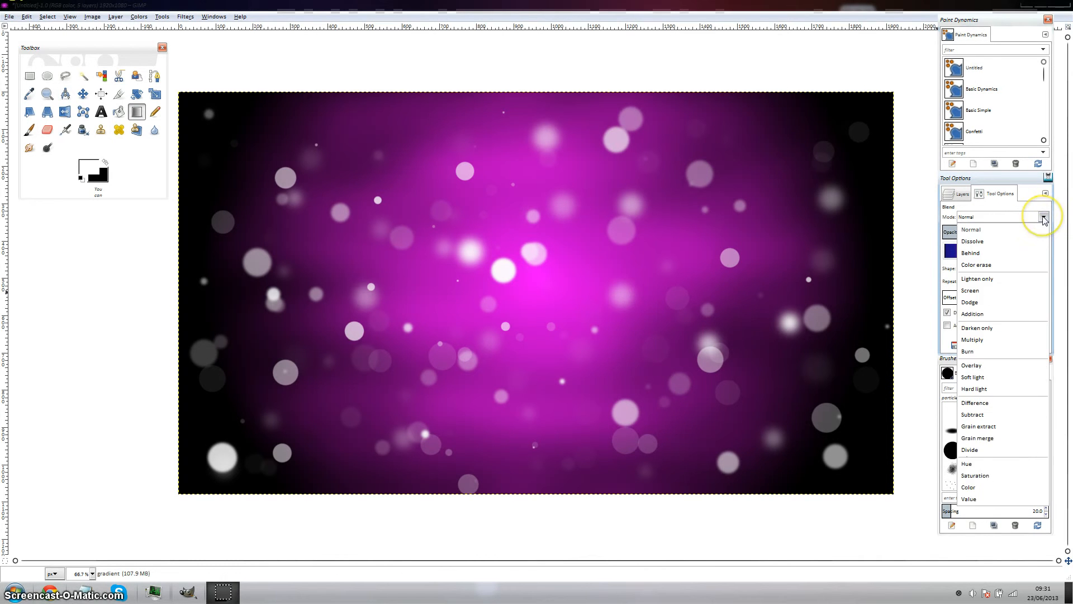
{"action": "left_click", "coordinate": [977, 365]}
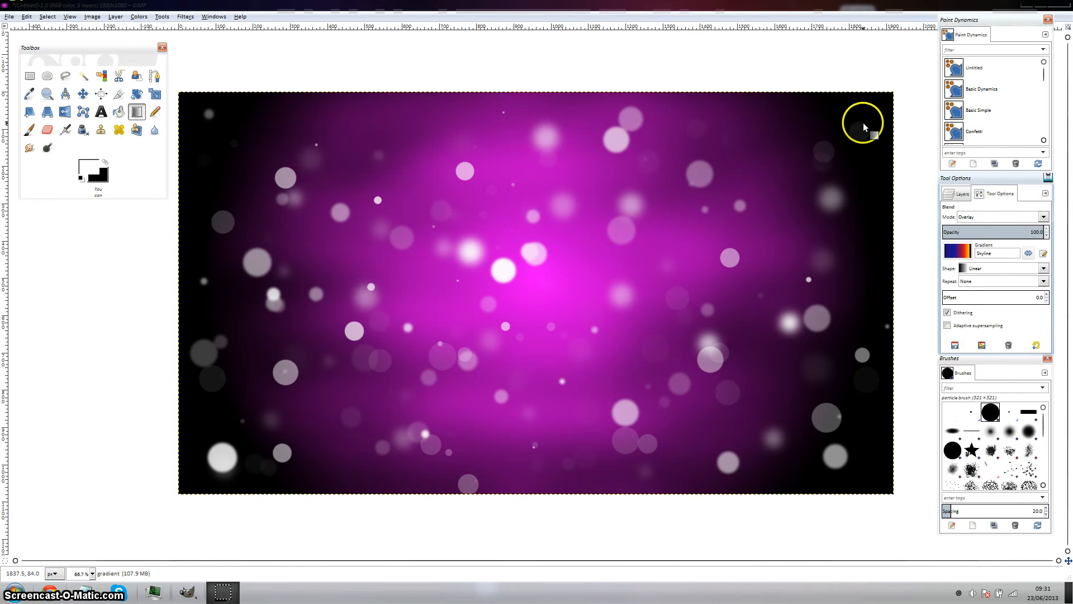
{"action": "left_click_drag", "start_coordinate": [864, 124], "coordinate": [323, 406]}
{"action": "left_click_drag", "start_coordinate": [219, 434], "coordinate": [219, 434]}
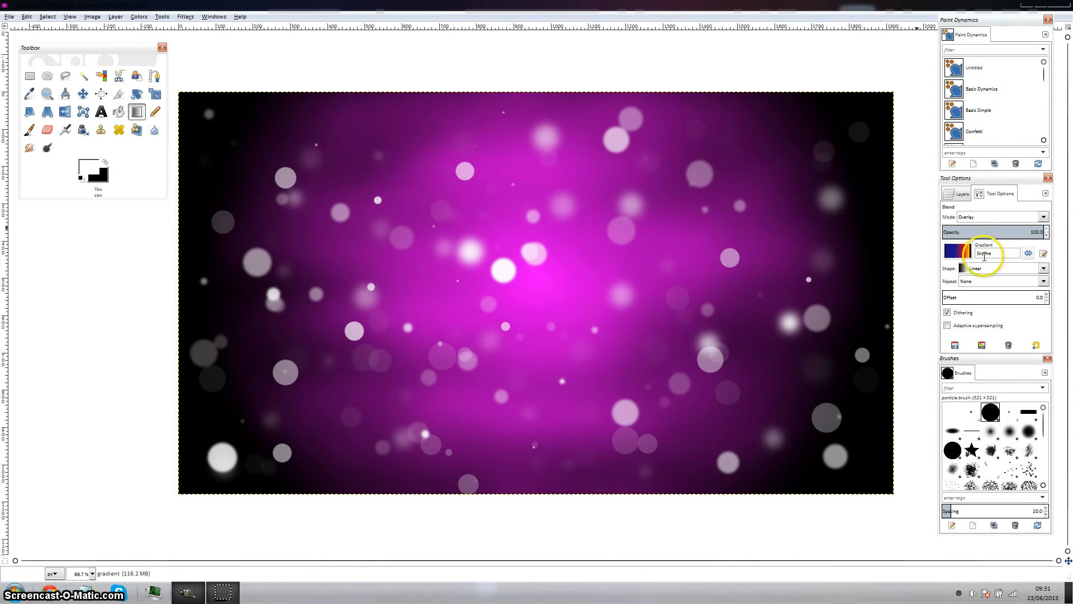
- Set the Blend tool's mode to Normal and check the blending modes available for the gradient layer
{"action": "left_click", "coordinate": [961, 195]}
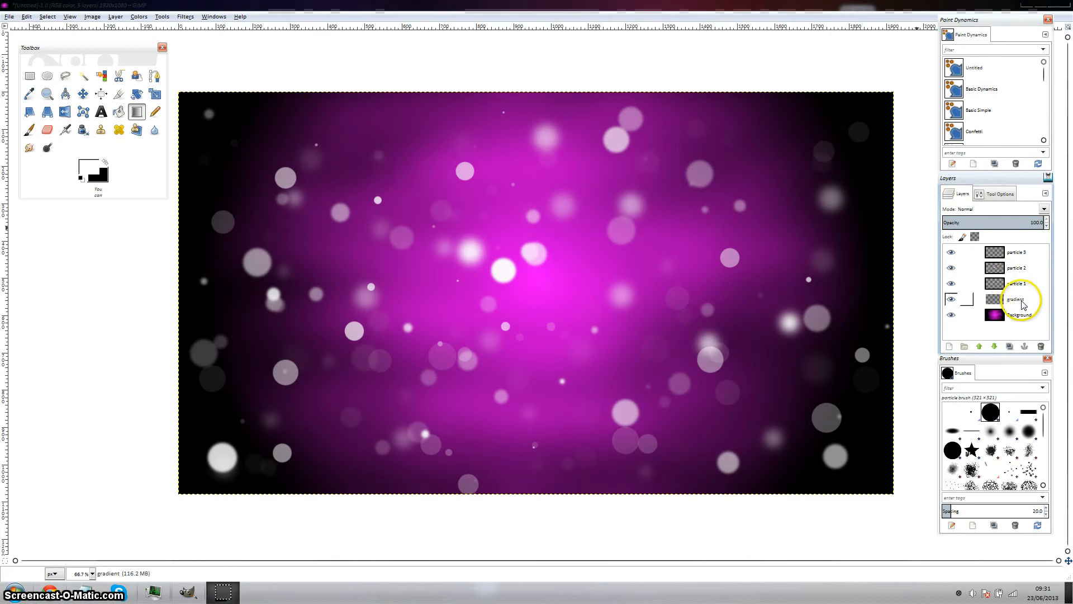
{"action": "left_click", "coordinate": [983, 193]}
{"action": "left_click", "coordinate": [960, 194]}
{"action": "left_click", "coordinate": [992, 194]}
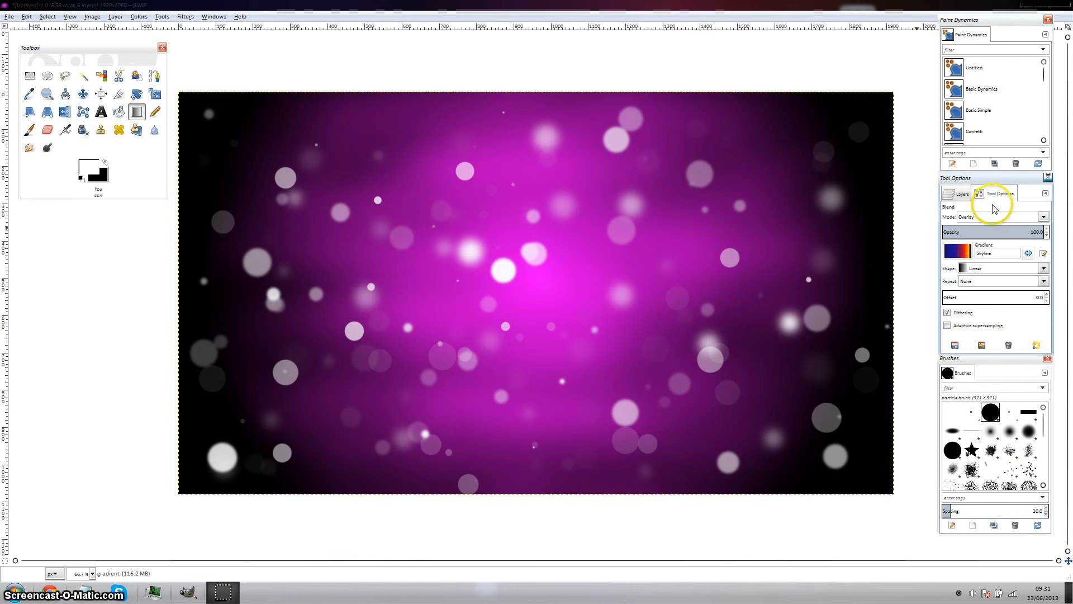
{"action": "left_click", "coordinate": [1001, 217]}
{"action": "left_click", "coordinate": [992, 230]}
{"action": "left_click", "coordinate": [960, 194]}
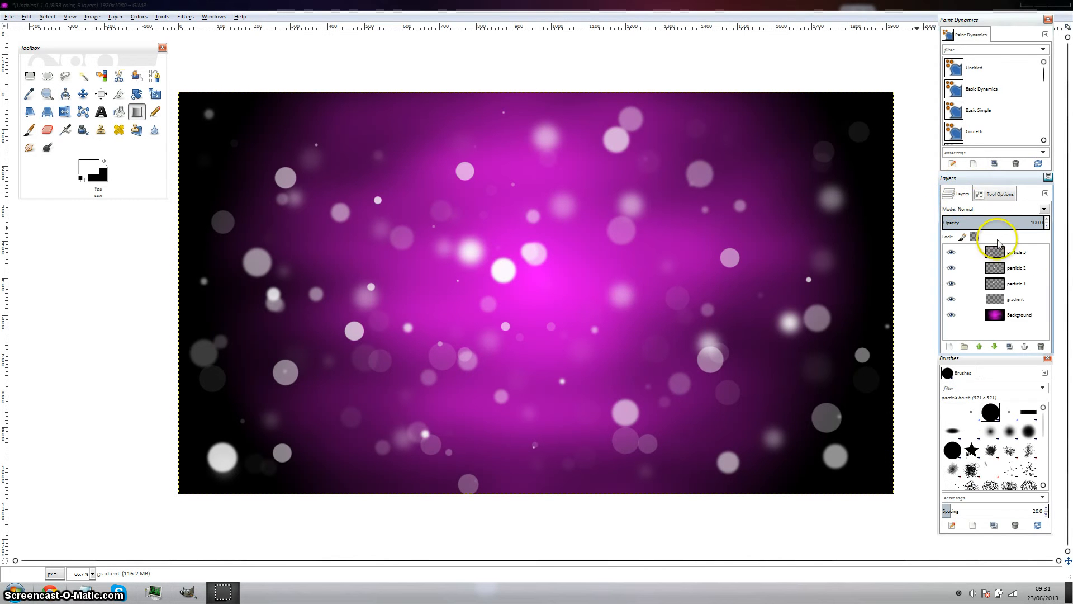
{"action": "left_click", "coordinate": [1036, 213]}
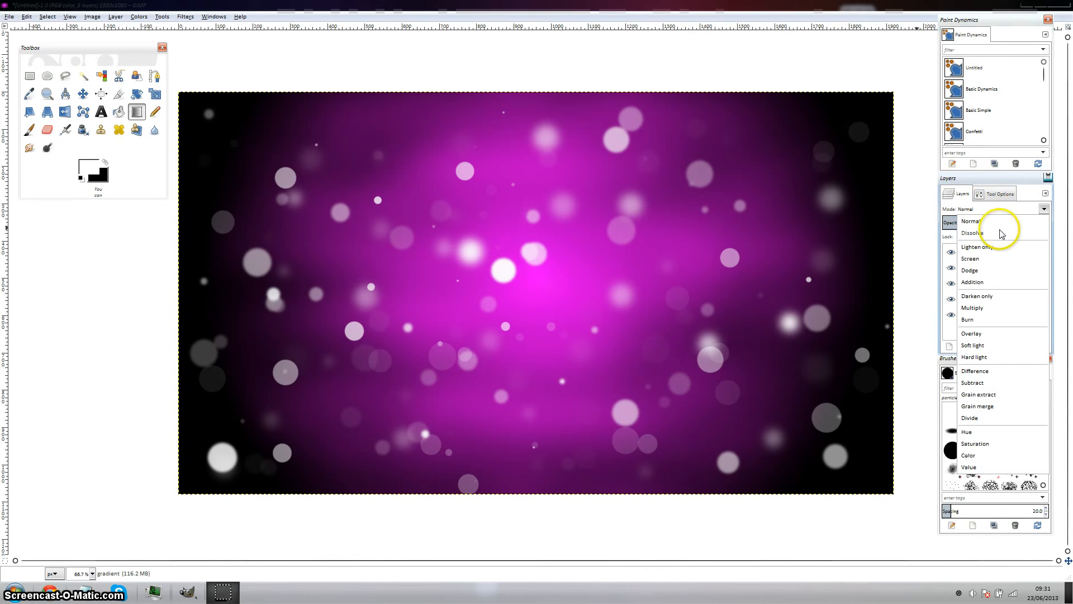
{"action": "left_click", "coordinate": [922, 264]}
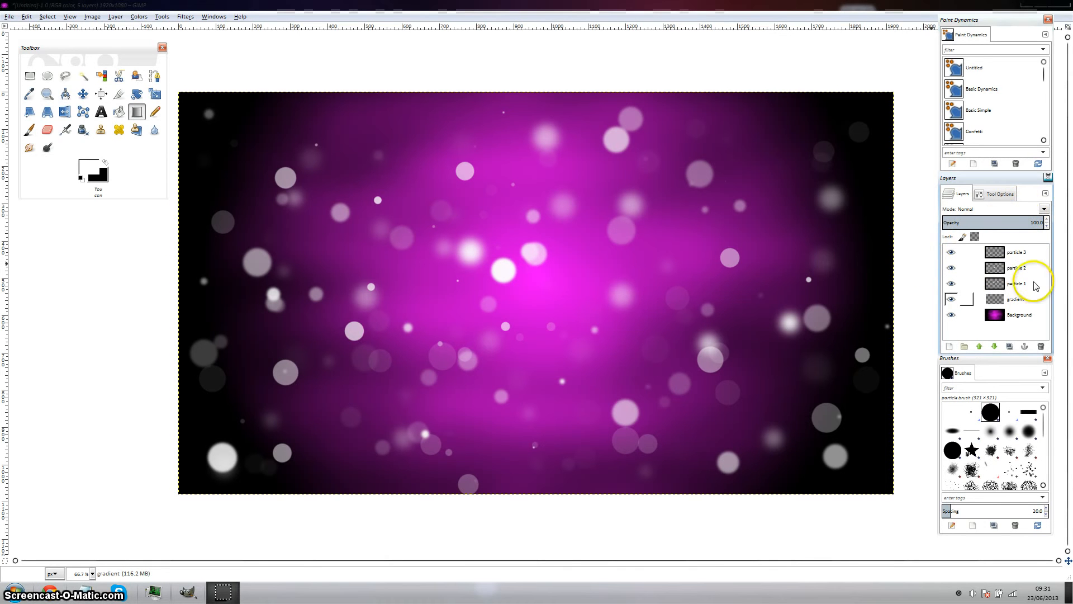
- Set the gradient layer's mode to Overlay, draw the Skyline gradient diagonally from the canvas's upper right to lower left, and compare it with the desktop wallpaper
{"action": "left_click", "coordinate": [1044, 209]}
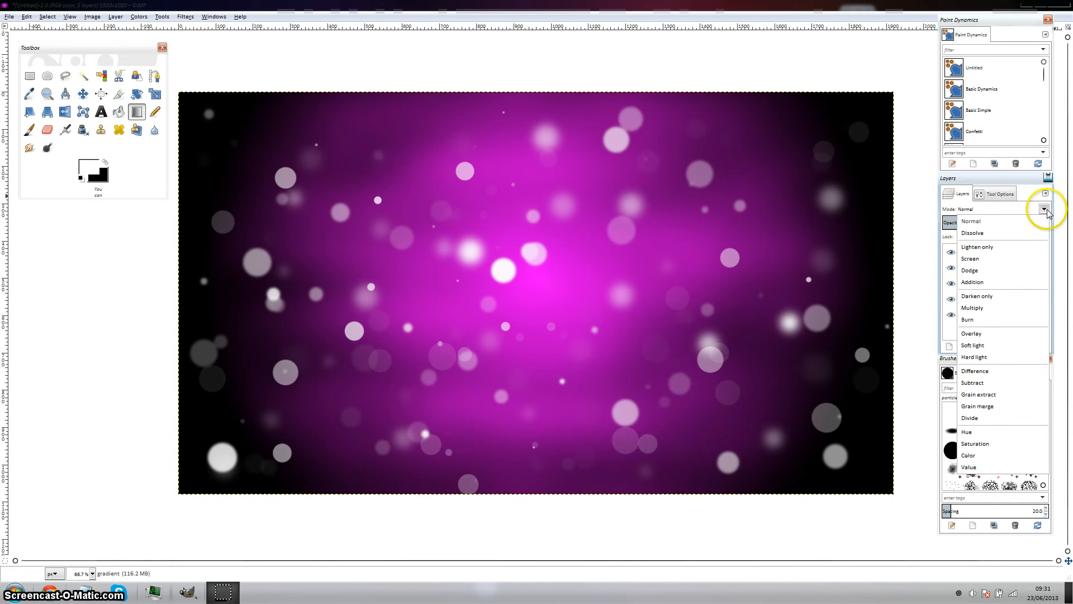
{"action": "left_click", "coordinate": [987, 336]}
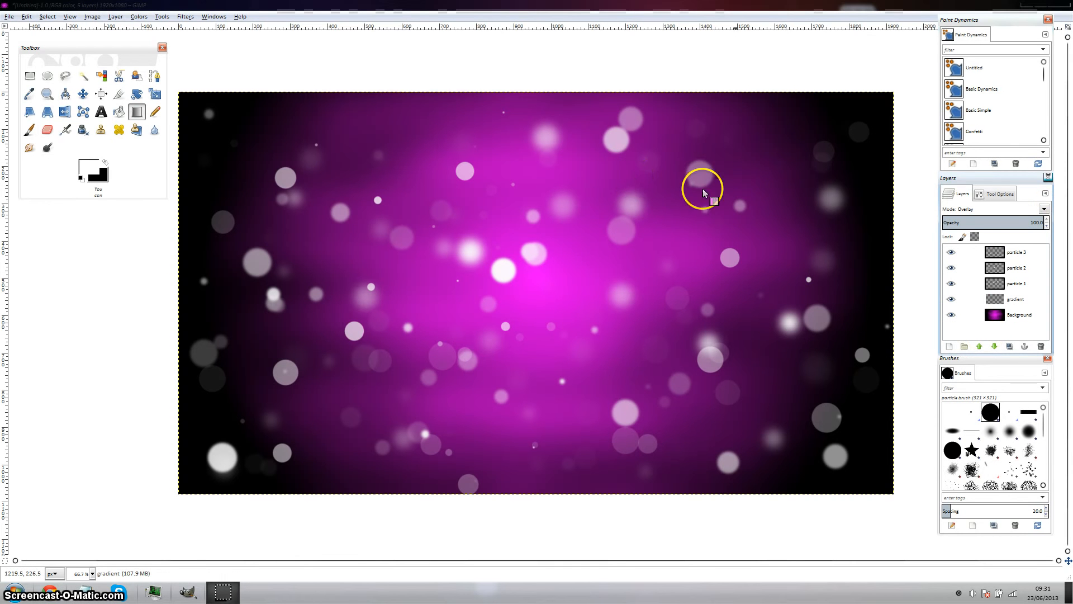
{"action": "left_click_drag", "start_coordinate": [864, 128], "coordinate": [222, 465]}
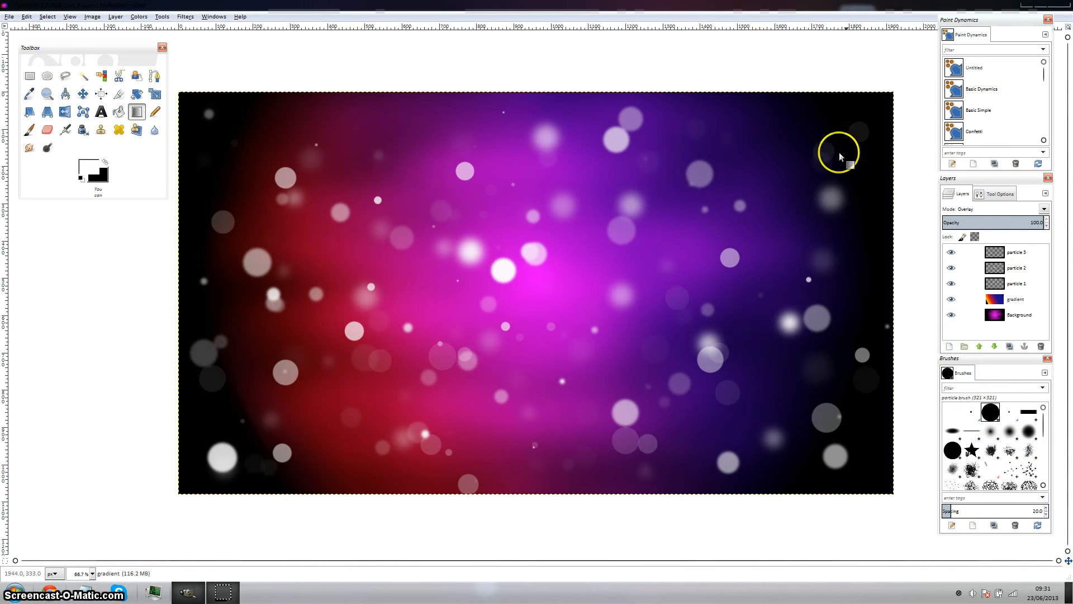
{"action": "left_click", "coordinate": [1026, 5]}
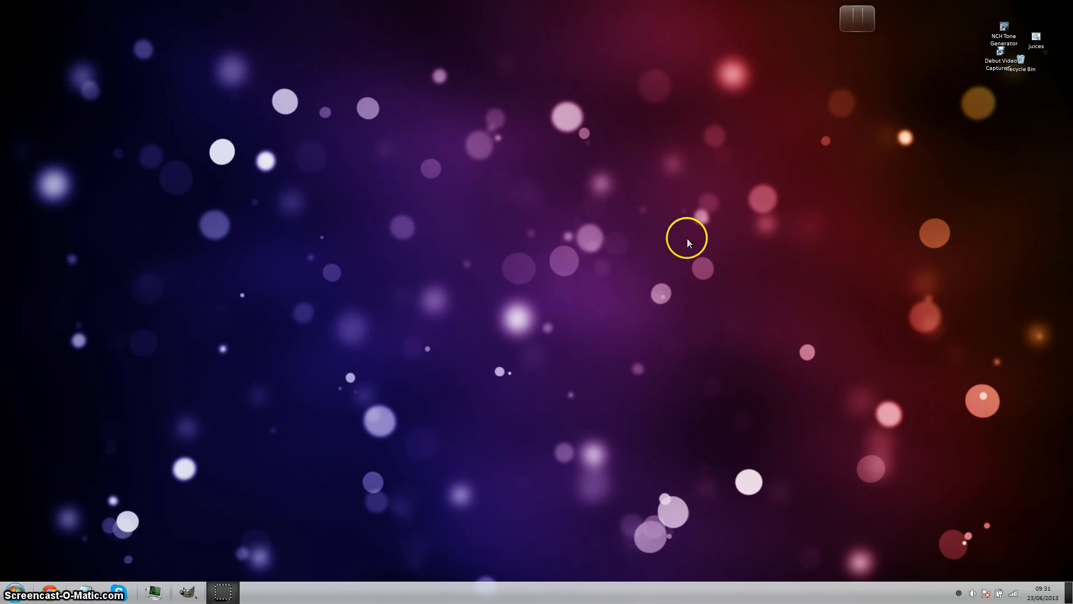
{"action": "left_click", "coordinate": [188, 591]}
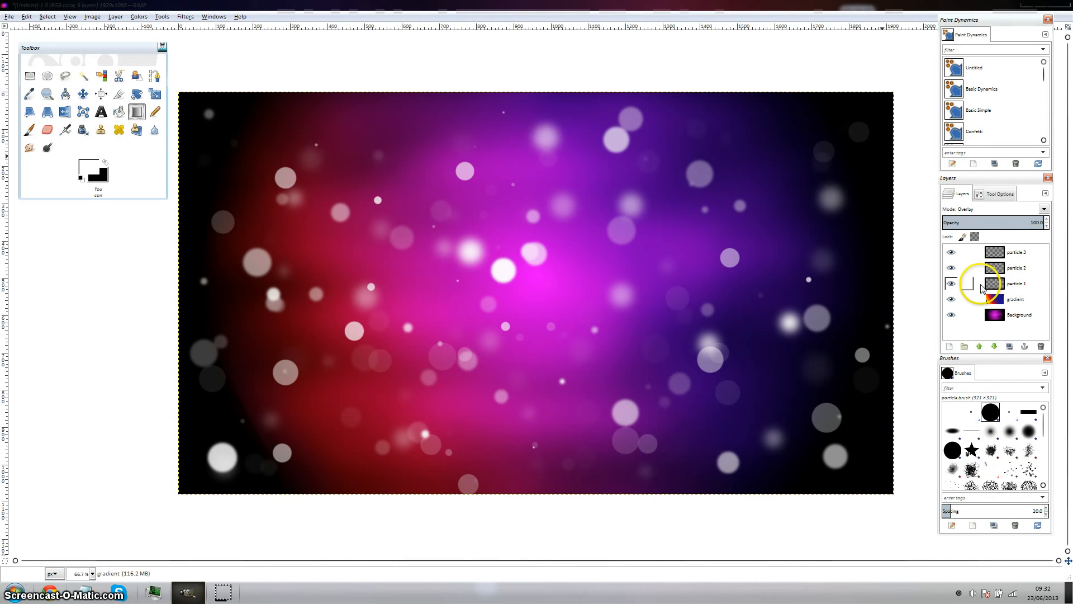
- Set the particle 3 layer's blending mode to Grain merge and the particle 2 layer's to Hard light
{"action": "left_click", "coordinate": [1000, 255]}
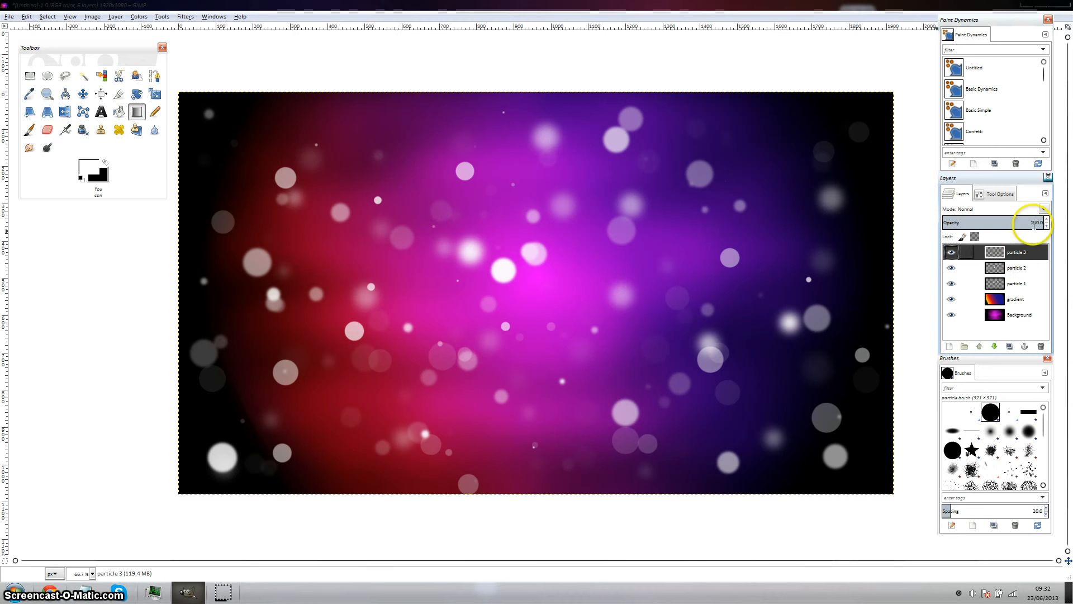
{"action": "left_click", "coordinate": [1043, 210]}
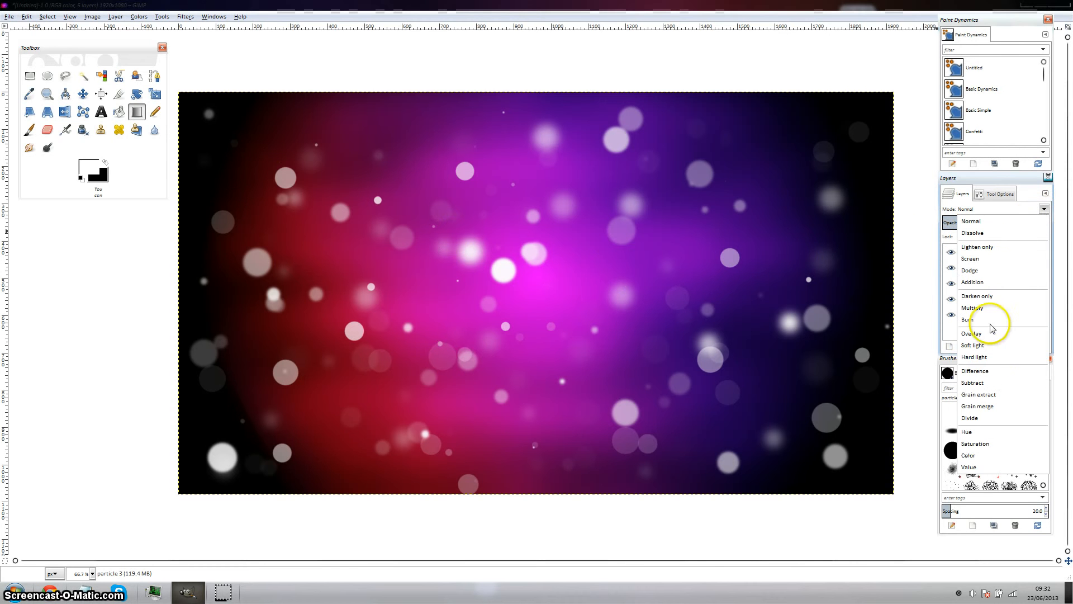
{"action": "left_click", "coordinate": [976, 408]}
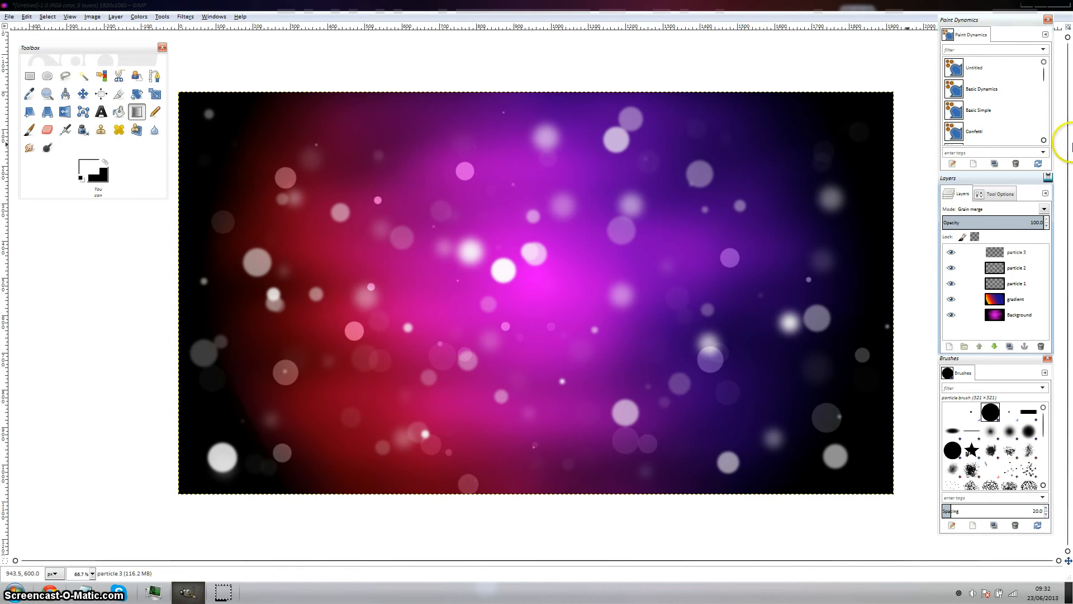
{"action": "left_click", "coordinate": [994, 268]}
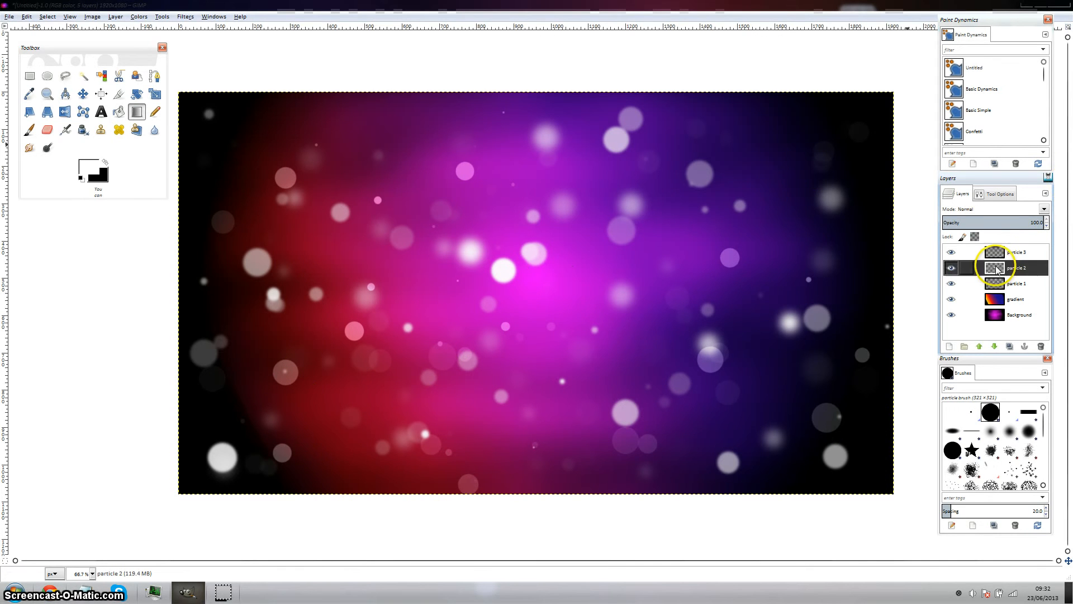
{"action": "left_click", "coordinate": [1044, 210]}
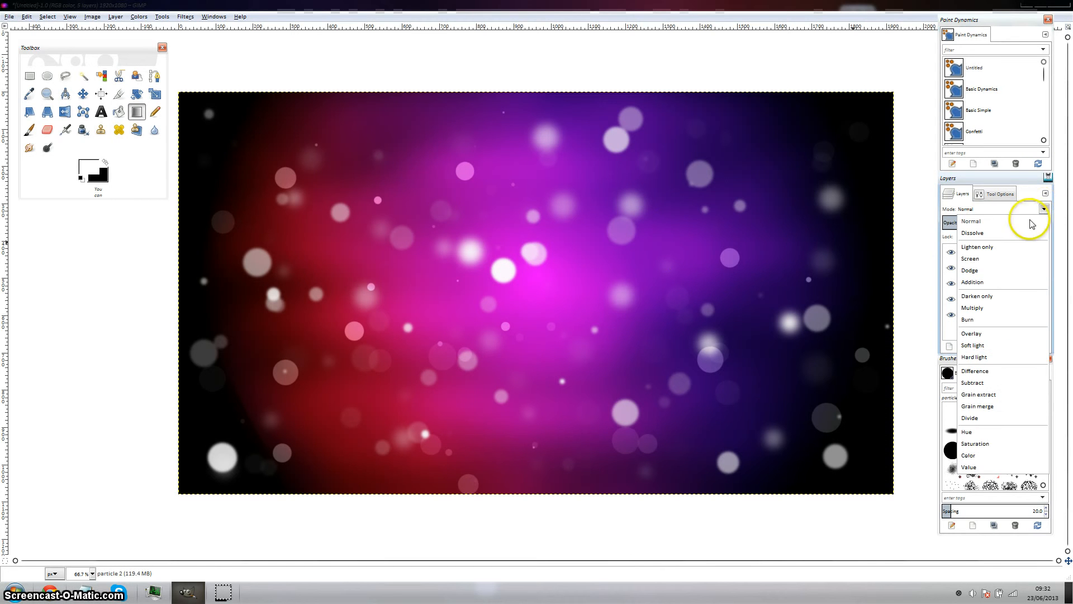
{"action": "left_click", "coordinate": [972, 357]}
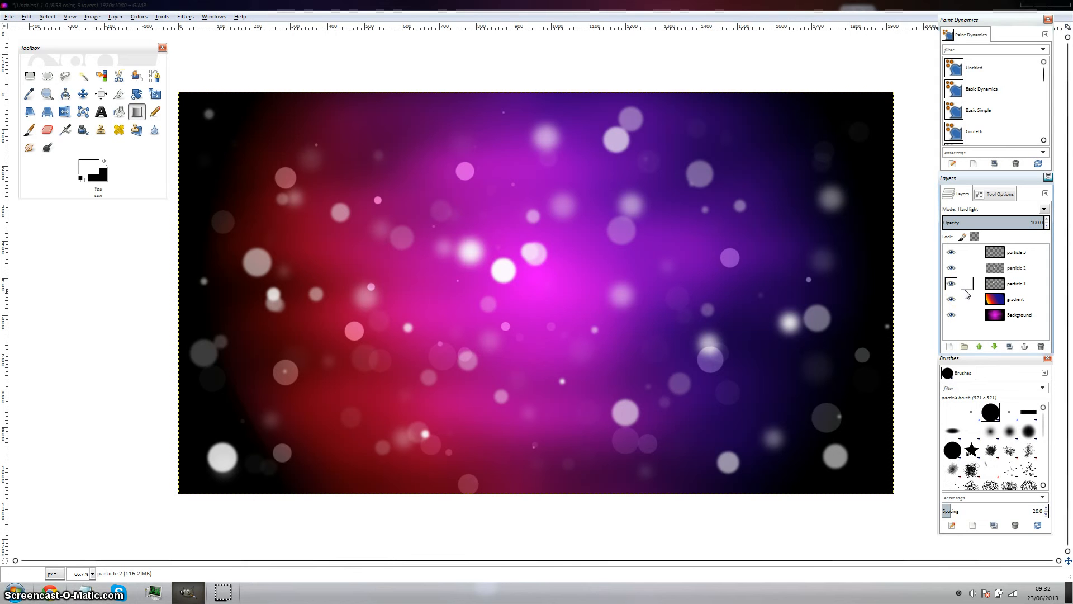
{"action": "left_click", "coordinate": [224, 592]}
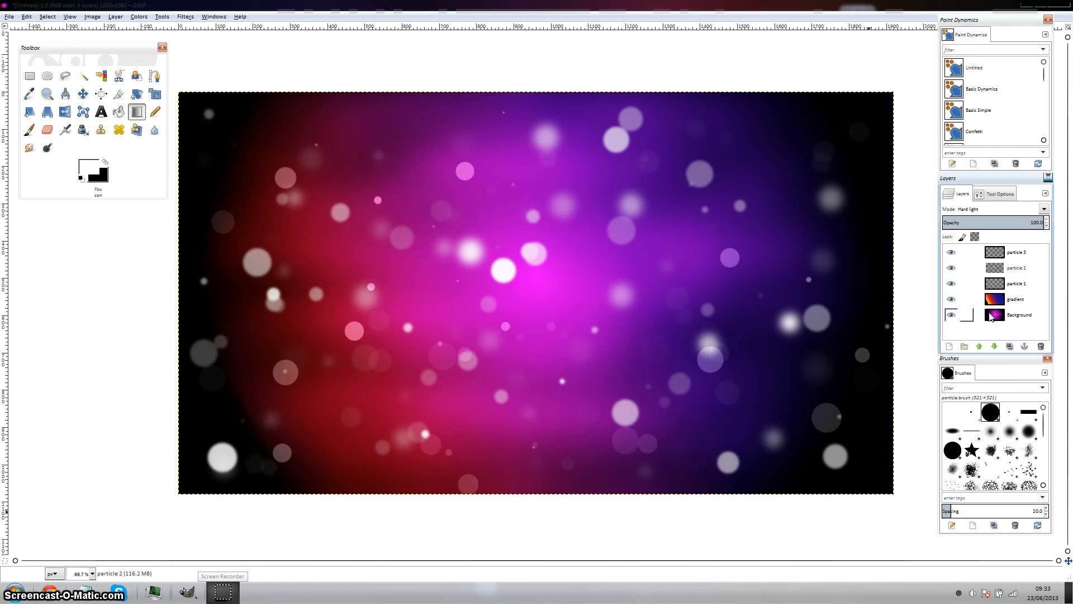
- Select the Background layer and hide the gradient layer and all three particle layers above it
{"action": "left_click", "coordinate": [991, 317]}
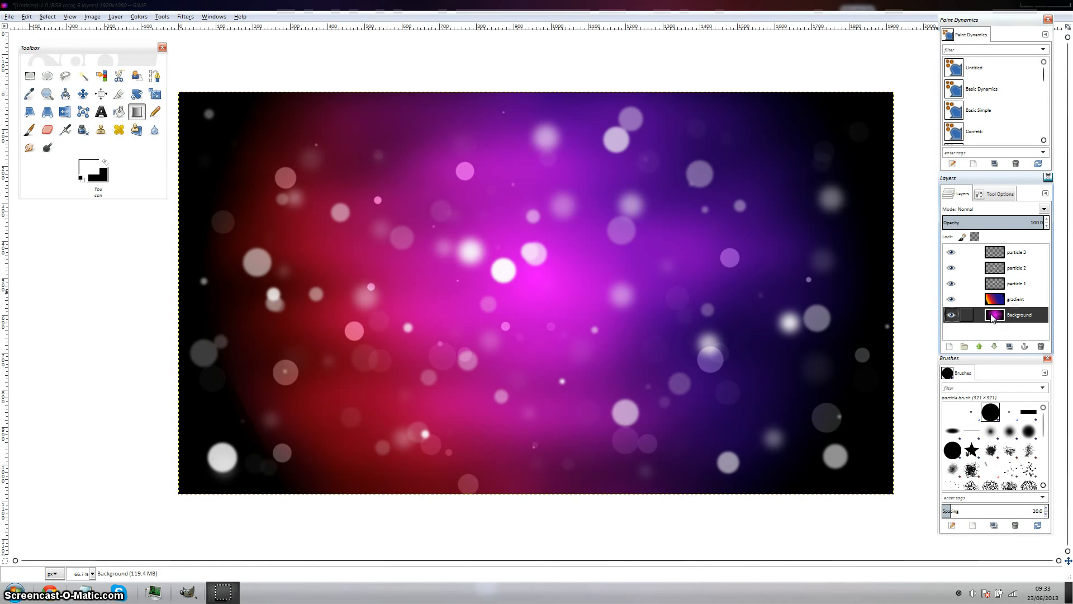
{"action": "left_click", "coordinate": [951, 299]}
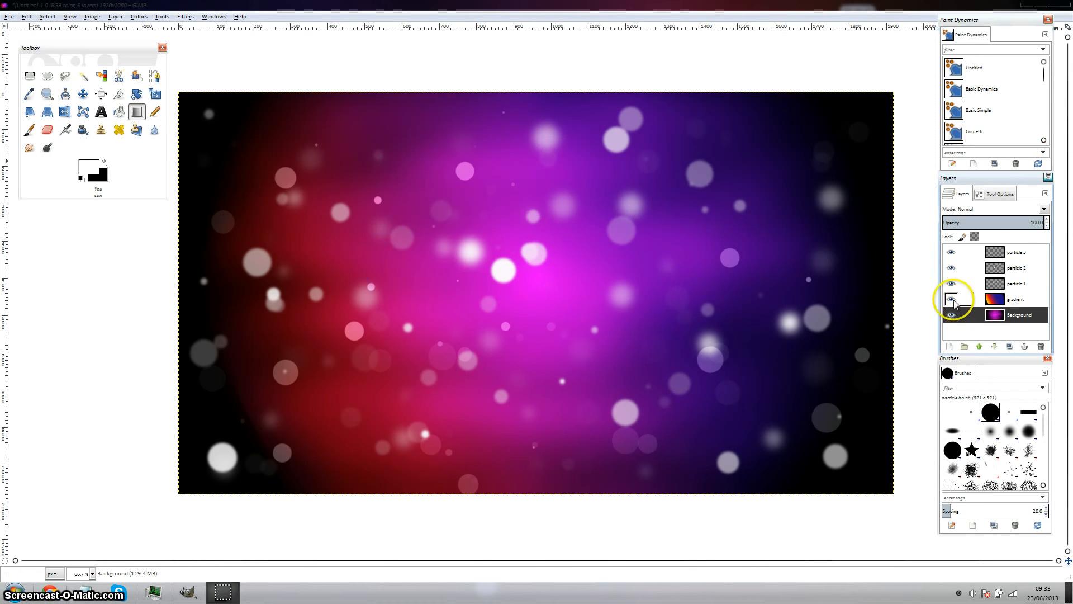
{"action": "left_click", "coordinate": [952, 269]}
{"action": "left_click", "coordinate": [951, 254]}
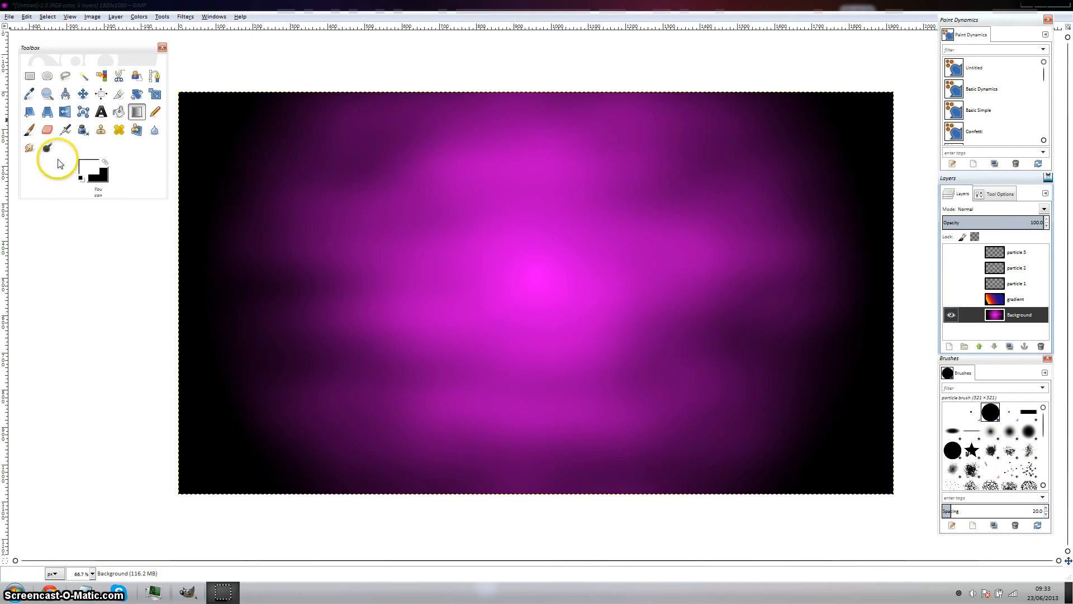
- Swap the colours to make black the foreground and try to cover the Background layer with Bucket Fill
{"action": "left_click", "coordinate": [105, 162]}
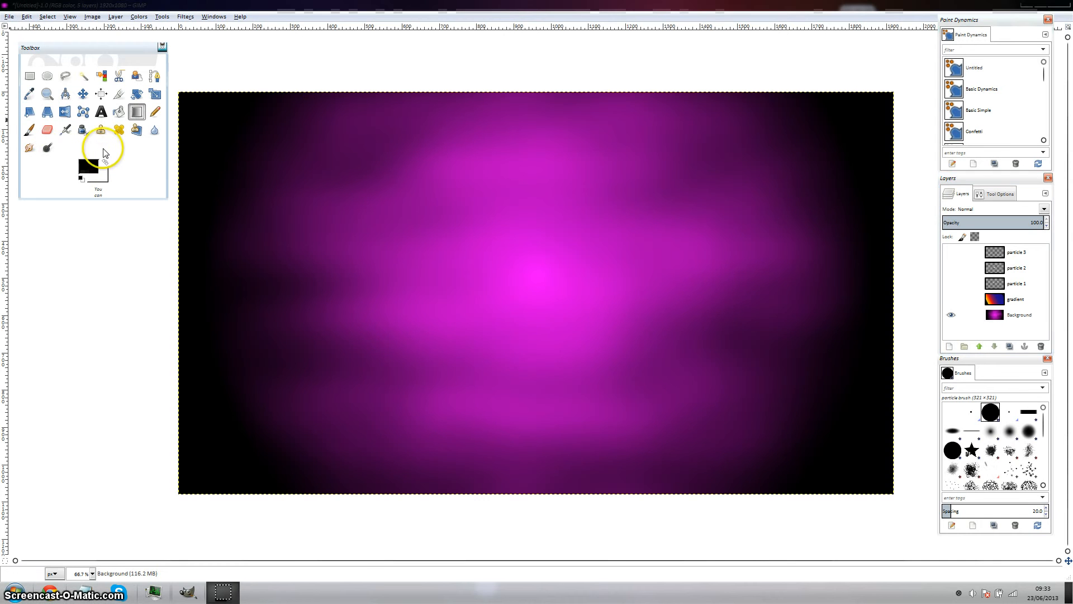
{"action": "left_click", "coordinate": [117, 114]}
{"action": "mouse_move", "coordinate": [427, 271]}
{"action": "left_mouse_down"}
{"action": "mouse_move", "coordinate": [446, 276]}
{"action": "mouse_move", "coordinate": [410, 299]}
{"action": "left_mouse_up"}
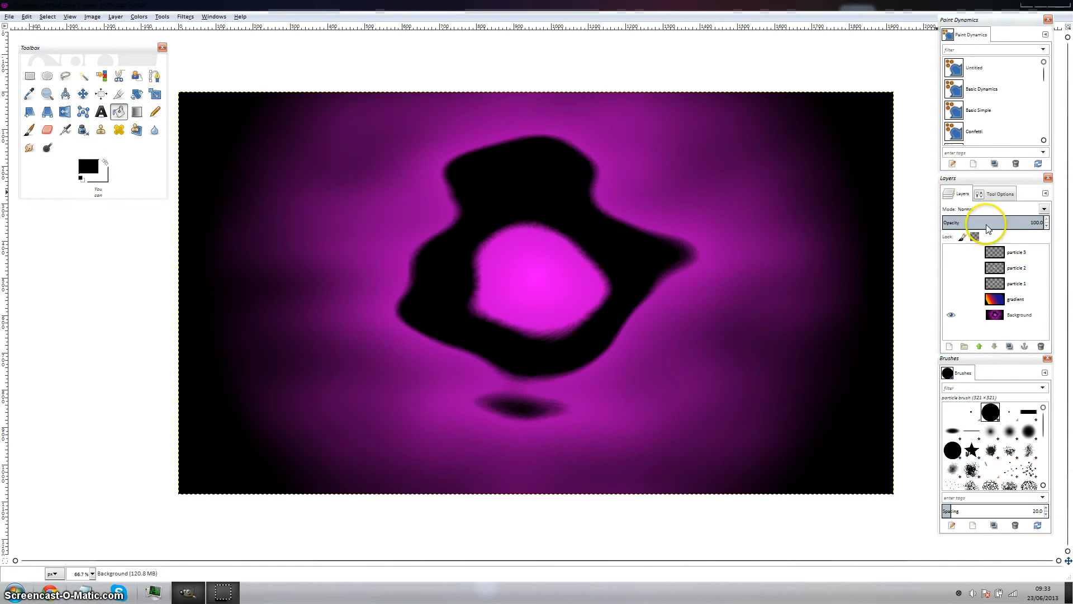
- Fill the whole Background layer with black at a Bucket Fill threshold of 255, and lower the threshold to 20.5
{"action": "left_click", "coordinate": [998, 193]}
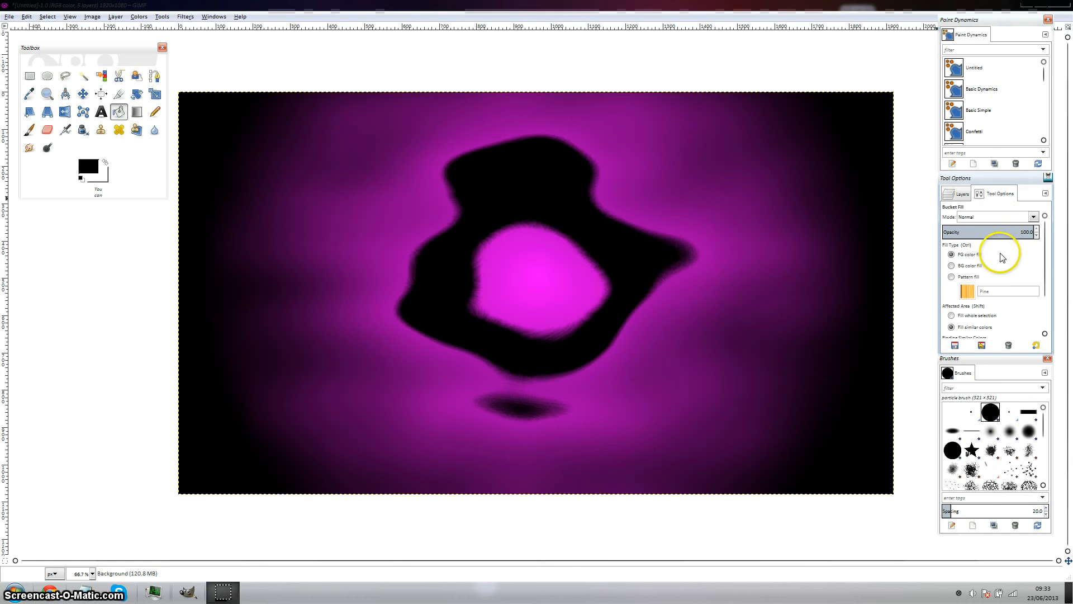
{"action": "left_click_drag", "start_coordinate": [1005, 232], "coordinate": [1032, 272]}
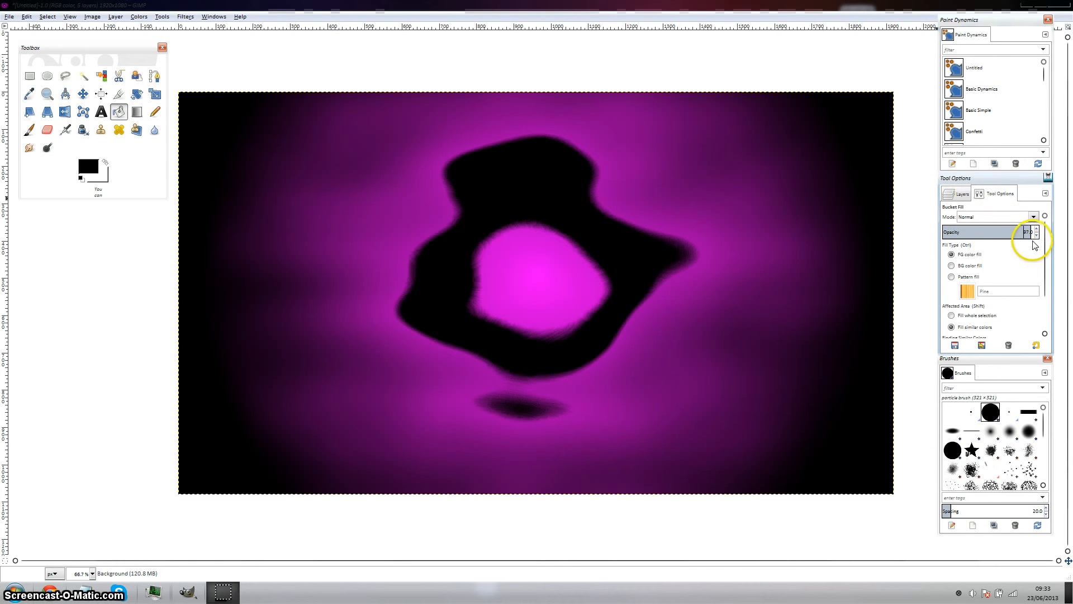
{"action": "left_click_drag", "start_coordinate": [1031, 235], "coordinate": [1045, 292]}
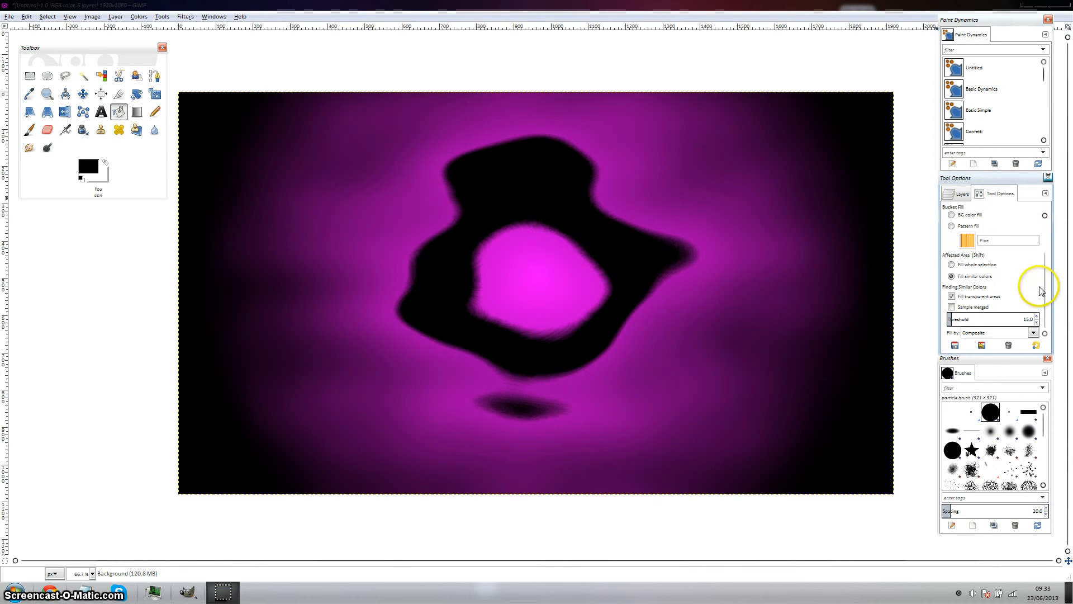
{"action": "left_click_drag", "start_coordinate": [954, 320], "coordinate": [1054, 313]}
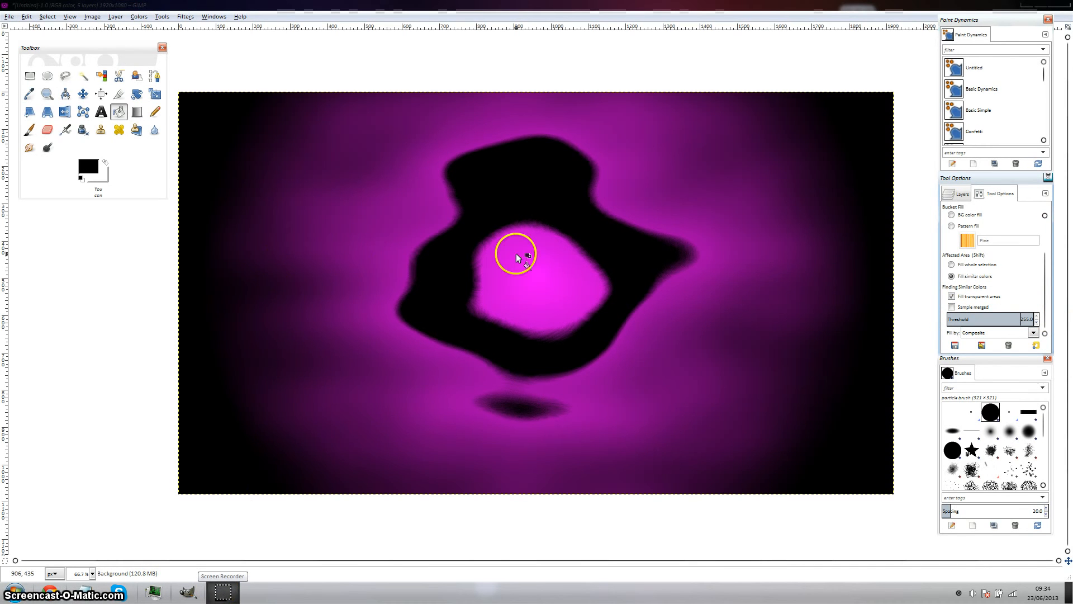
{"action": "left_click", "coordinate": [233, 300]}
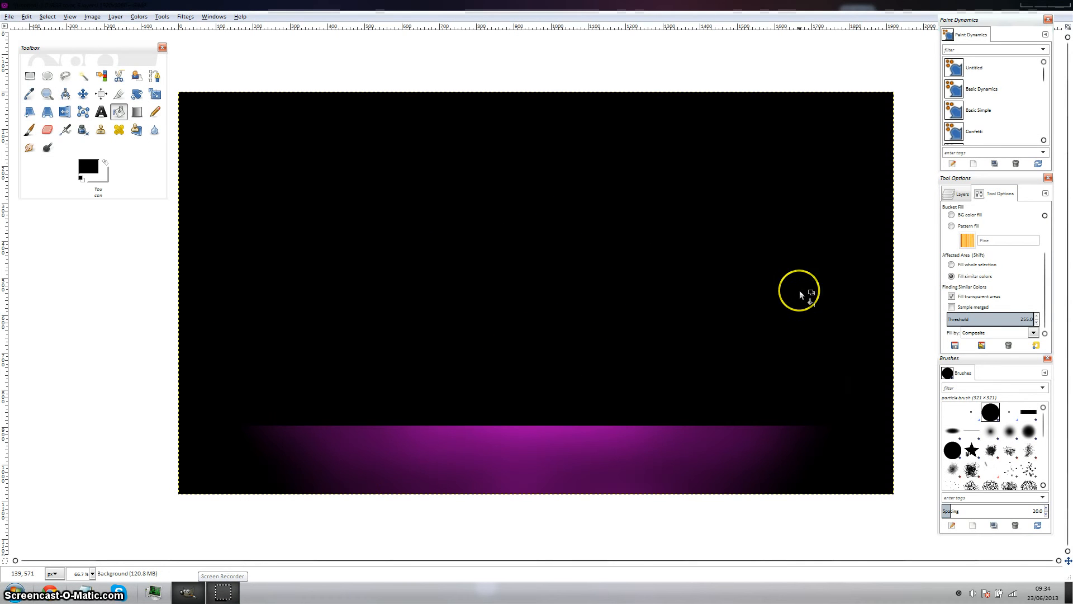
{"action": "left_click_drag", "start_coordinate": [988, 320], "coordinate": [934, 328]}
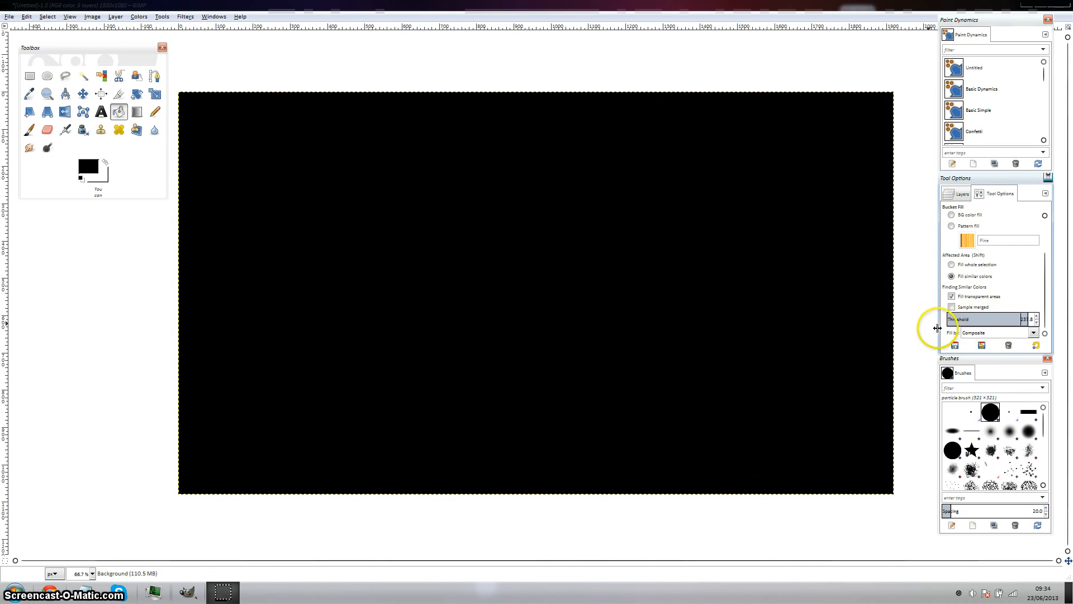
{"action": "left_click_drag", "start_coordinate": [160, 286], "coordinate": [173, 287]}
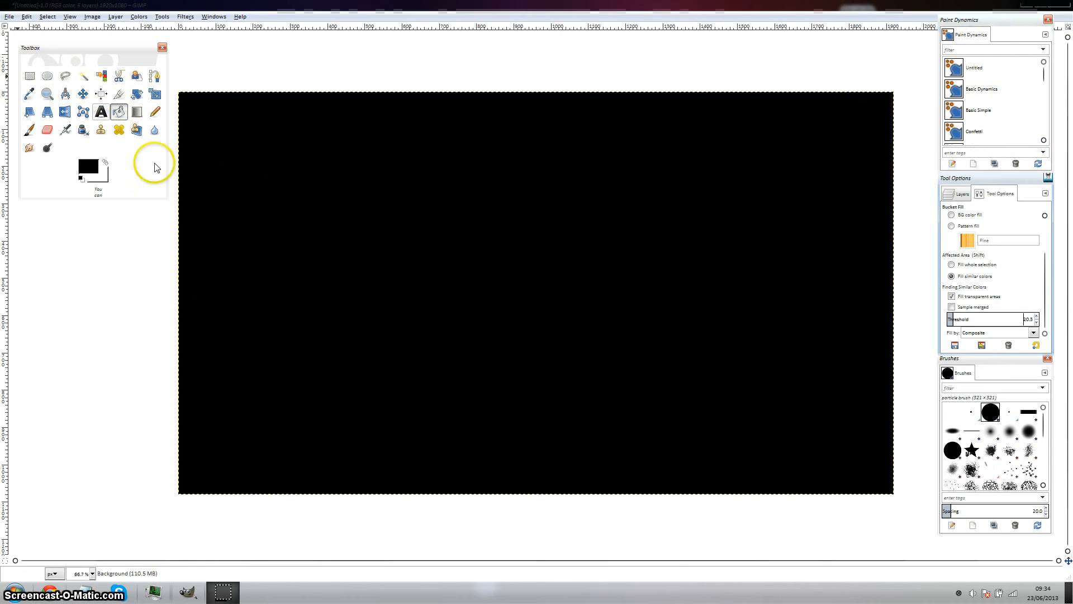
- Set up the Blend tool with the FG to BG (RGB) gradient and the Radial shape
{"action": "left_click", "coordinate": [136, 111]}
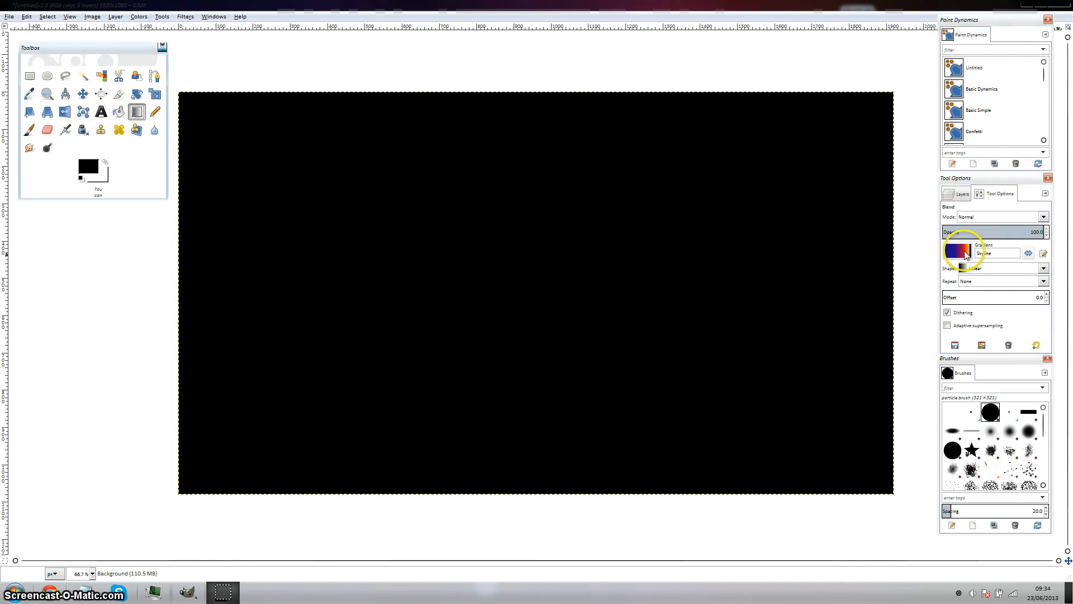
{"action": "left_click", "coordinate": [965, 250]}
{"action": "scroll", "coordinate": [1016, 303], "scroll_direction": "up", "scroll_amount": 6}
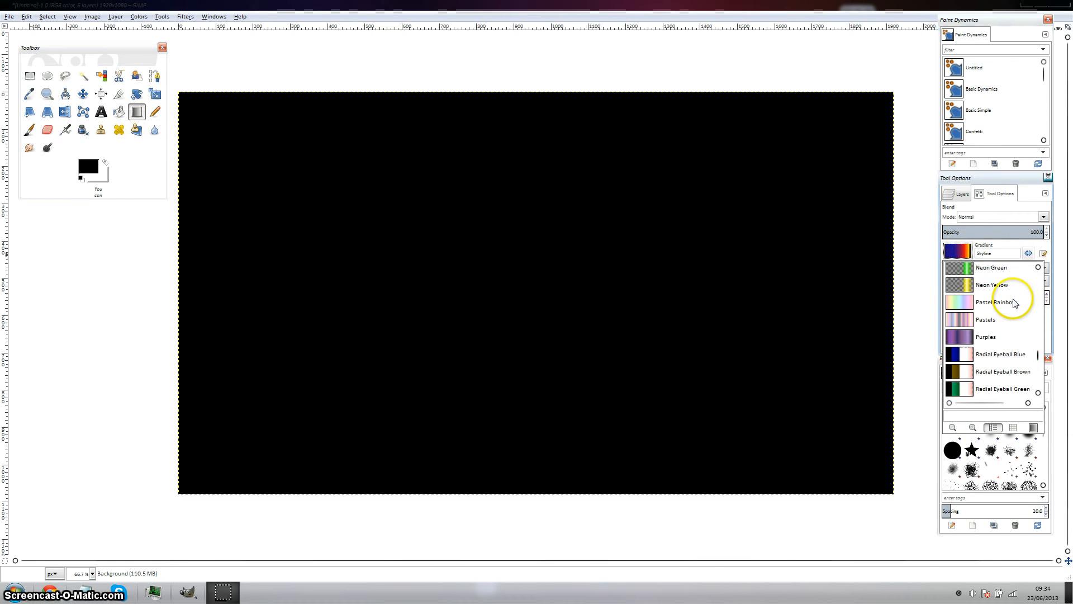
{"action": "scroll", "coordinate": [1016, 303], "scroll_direction": "up", "scroll_amount": 10}
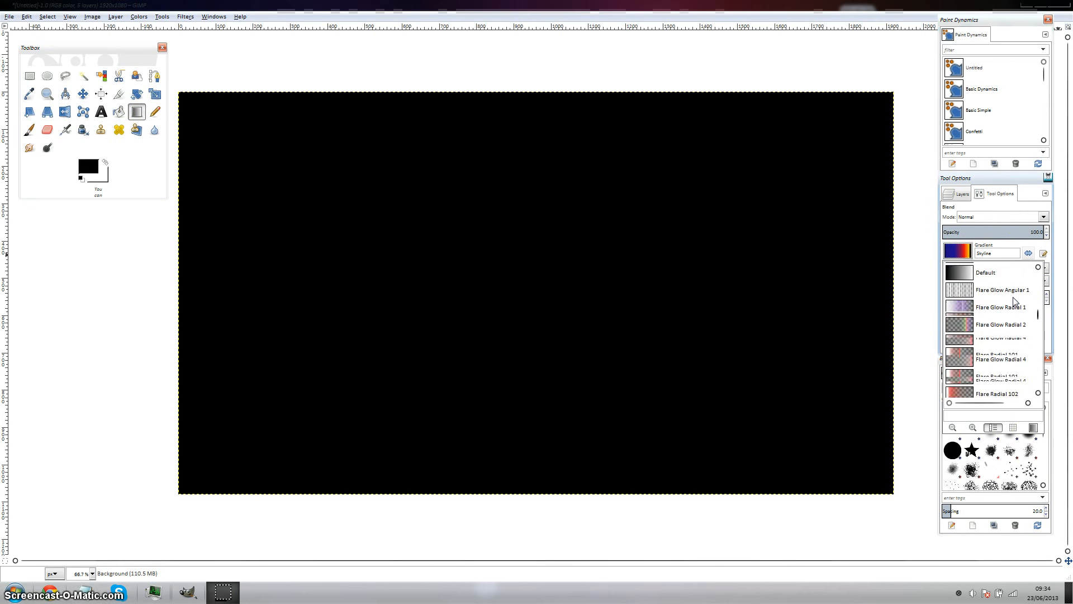
{"action": "scroll", "coordinate": [1015, 303], "scroll_direction": "up", "scroll_amount": 6}
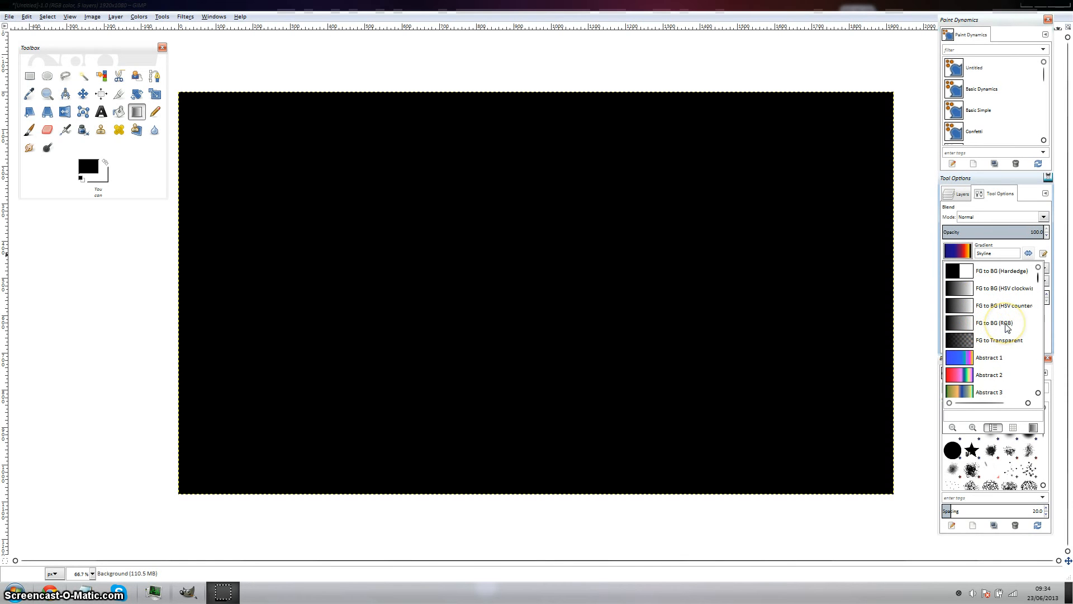
{"action": "left_click", "coordinate": [995, 323]}
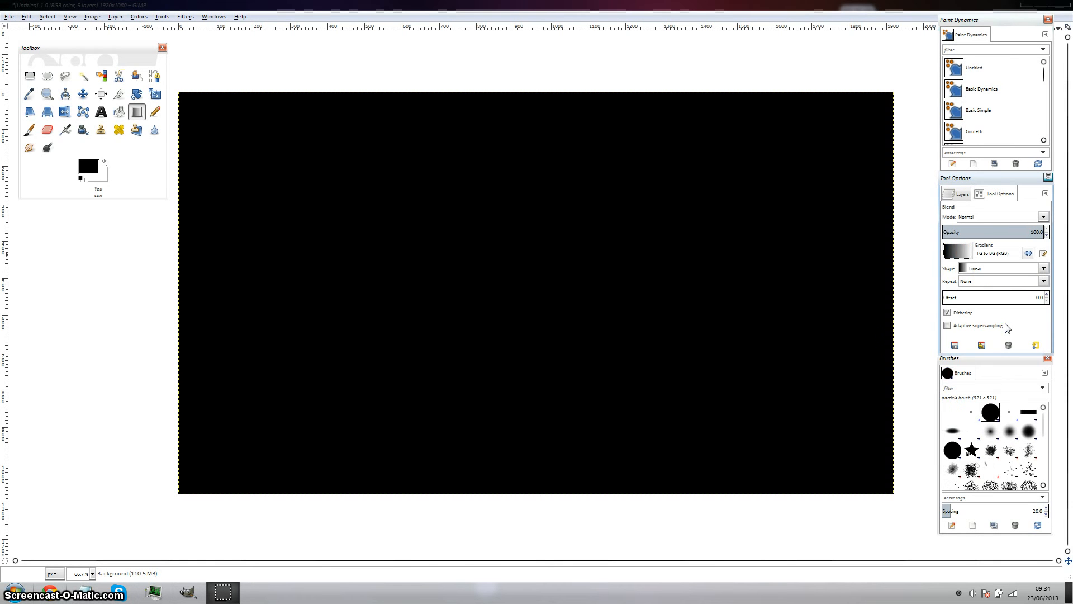
{"action": "left_click", "coordinate": [990, 268]}
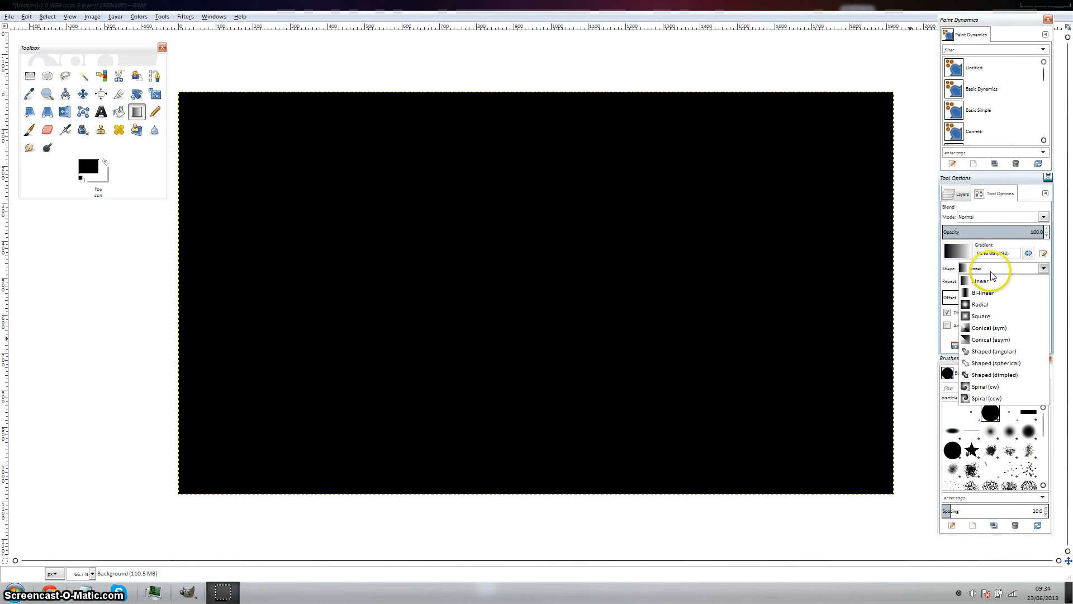
{"action": "left_click", "coordinate": [978, 304]}
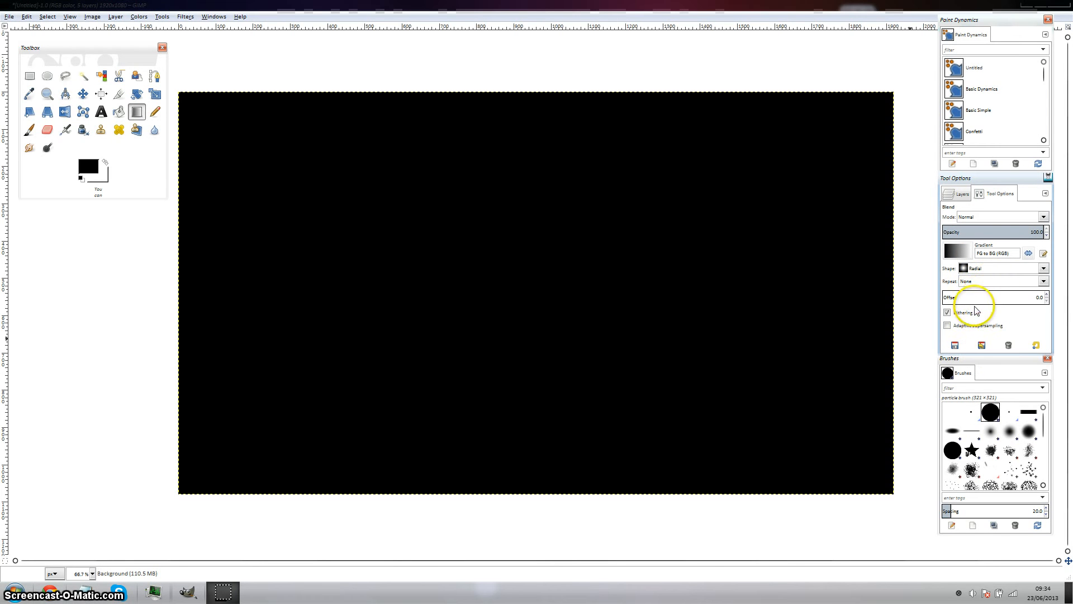
- Swap the foreground and background colours and set the foreground to bright magenta, with black as the background colour
{"action": "left_click", "coordinate": [105, 163]}
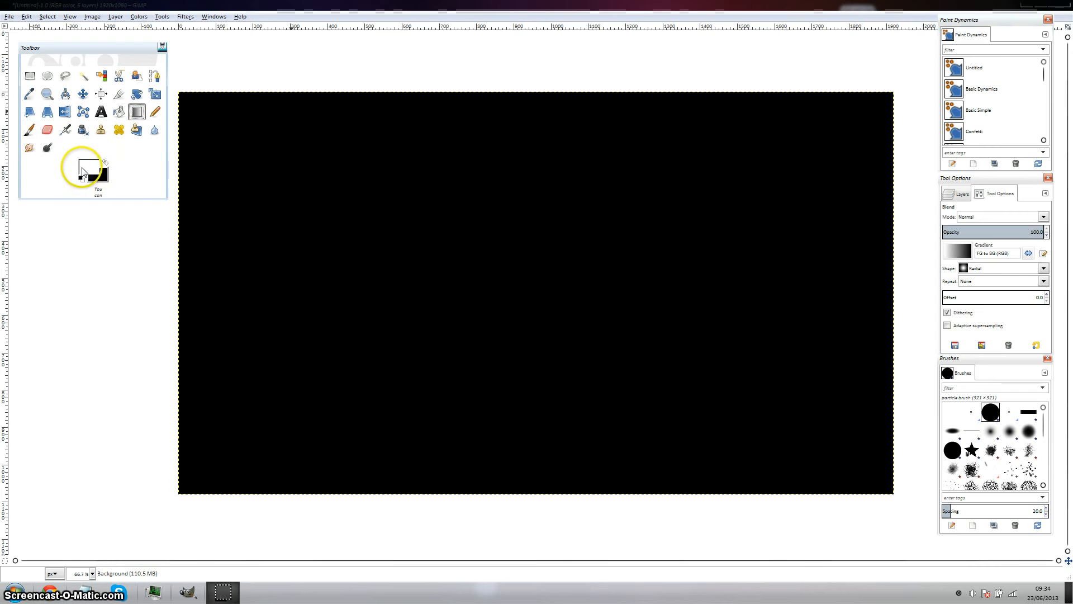
{"action": "left_click", "coordinate": [87, 168]}
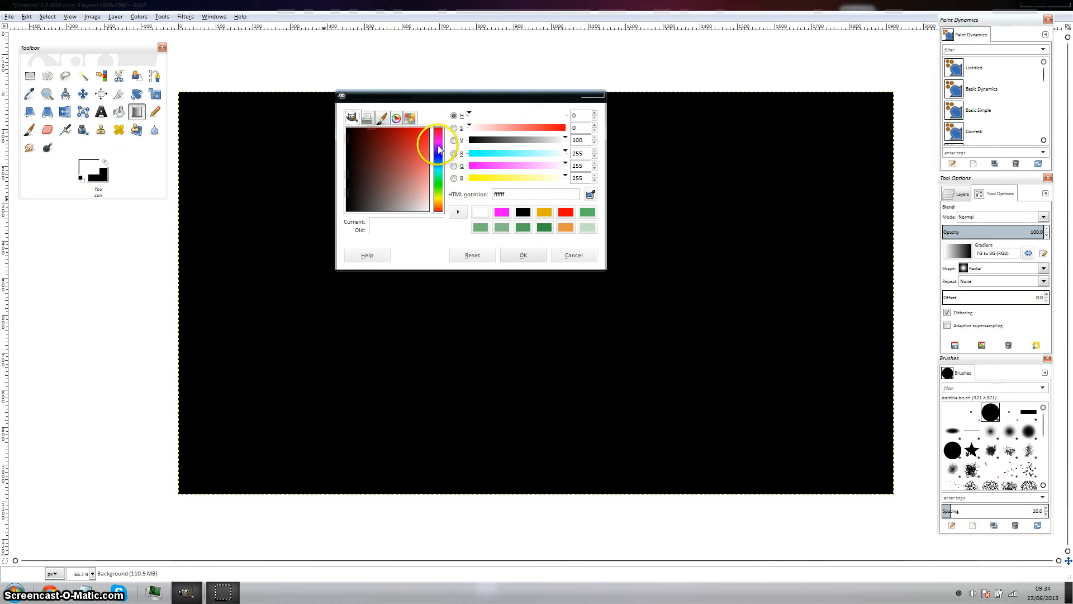
{"action": "left_click_drag", "start_coordinate": [439, 148], "coordinate": [439, 143]}
{"action": "left_click", "coordinate": [428, 129]}
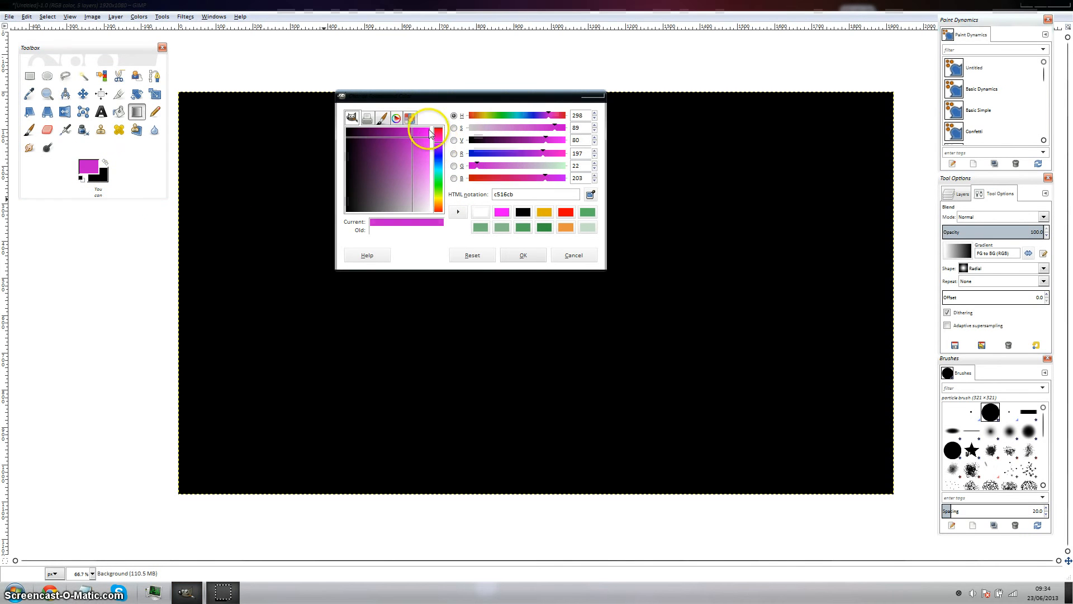
{"action": "left_click", "coordinate": [525, 256]}
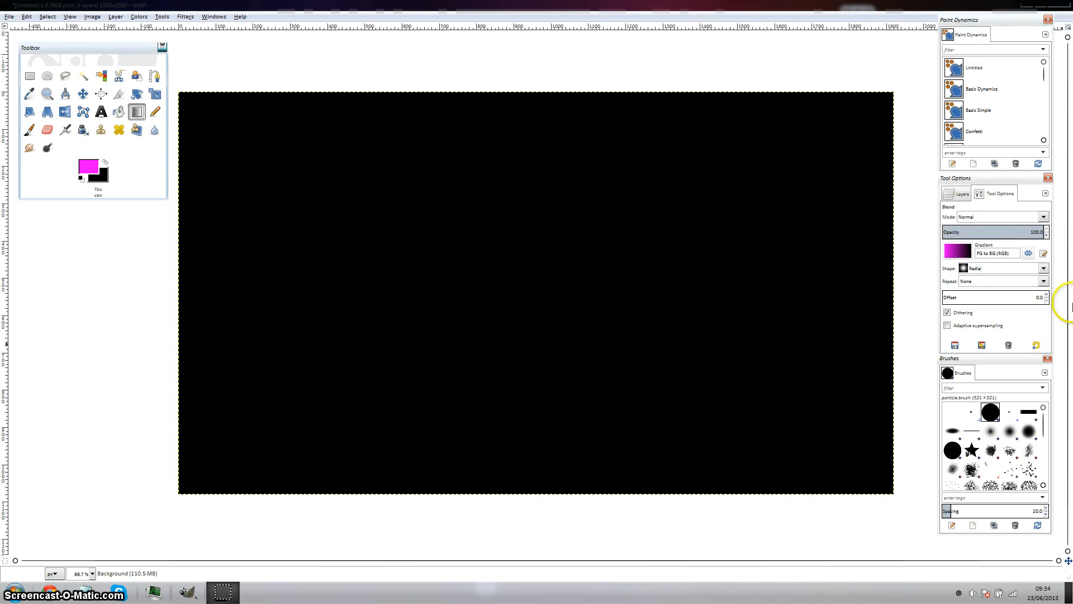
- Set the Blend opacity to 50 and draw the radial gradient from the centre of the Background layer to its lower-left corner
{"action": "left_click", "coordinate": [1035, 232]}
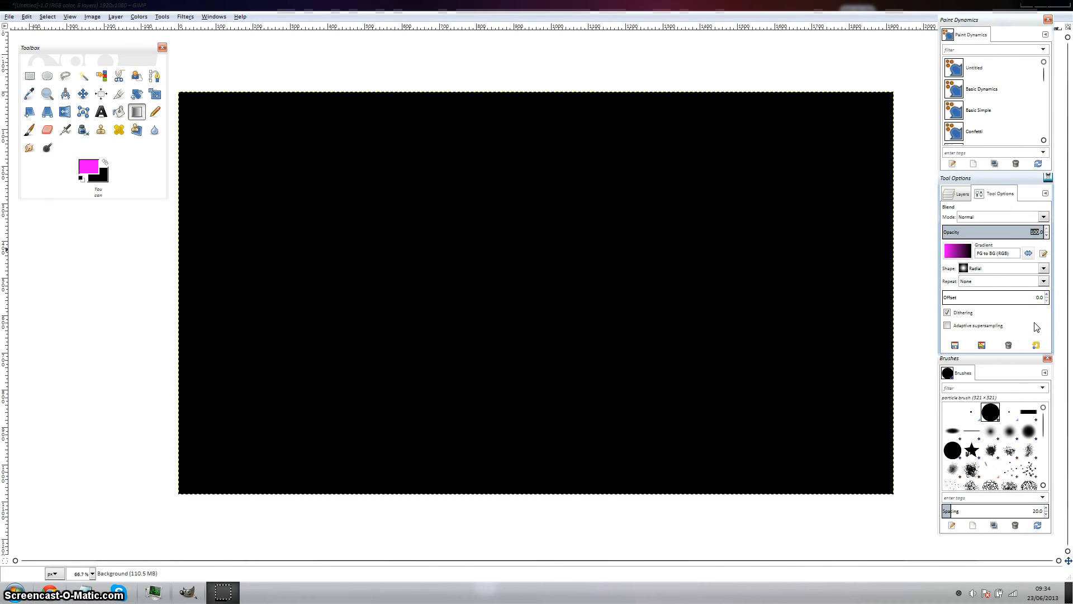
{"action": "key", "text": "Return"}
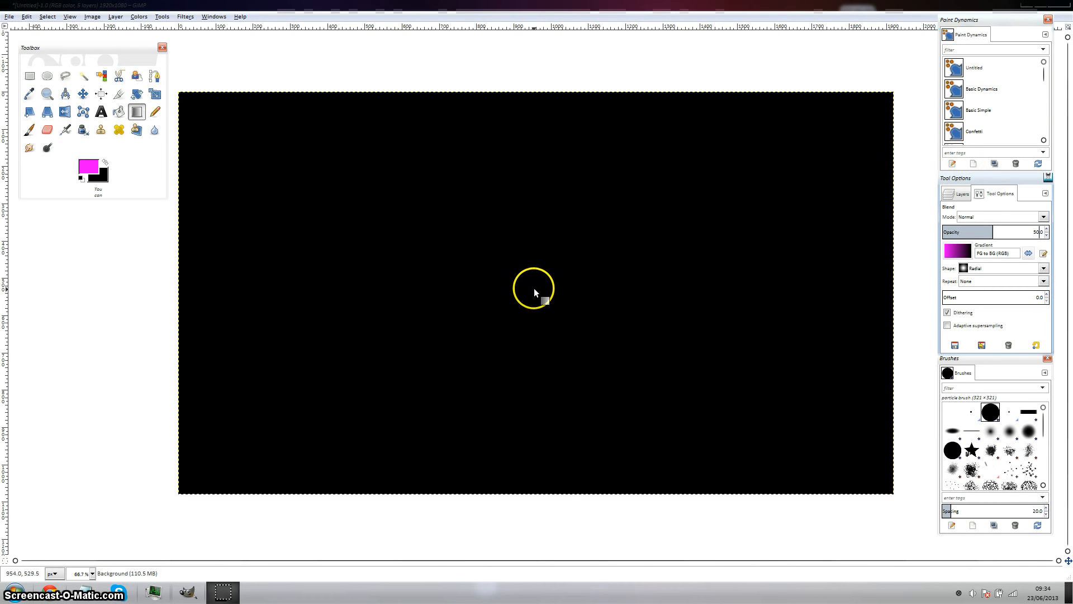
{"action": "left_click_drag", "start_coordinate": [532, 291], "coordinate": [525, 297]}
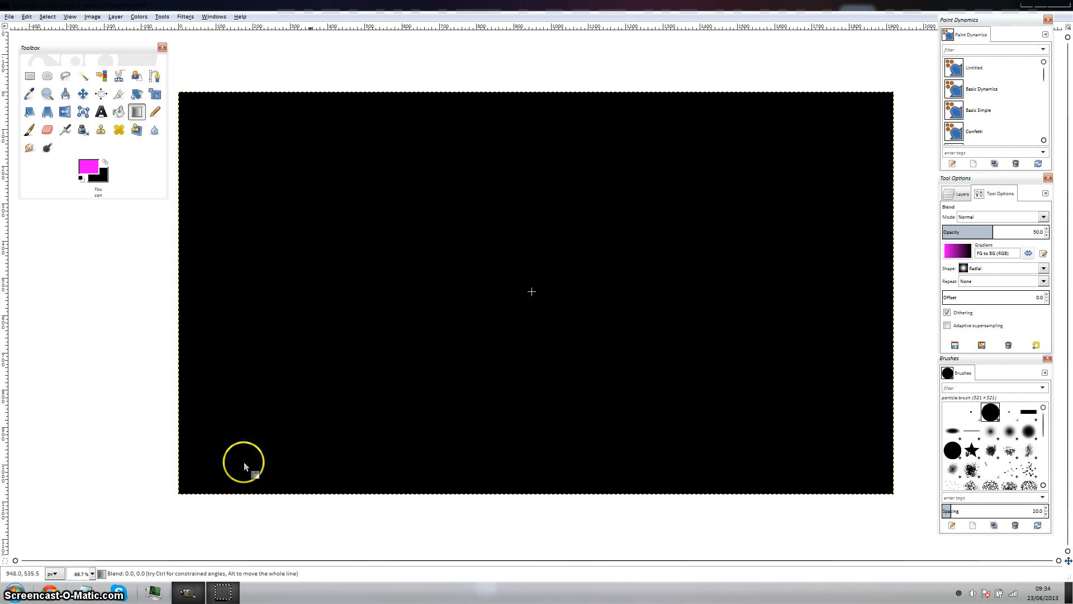
{"action": "left_click_drag", "start_coordinate": [244, 461], "coordinate": [188, 490]}
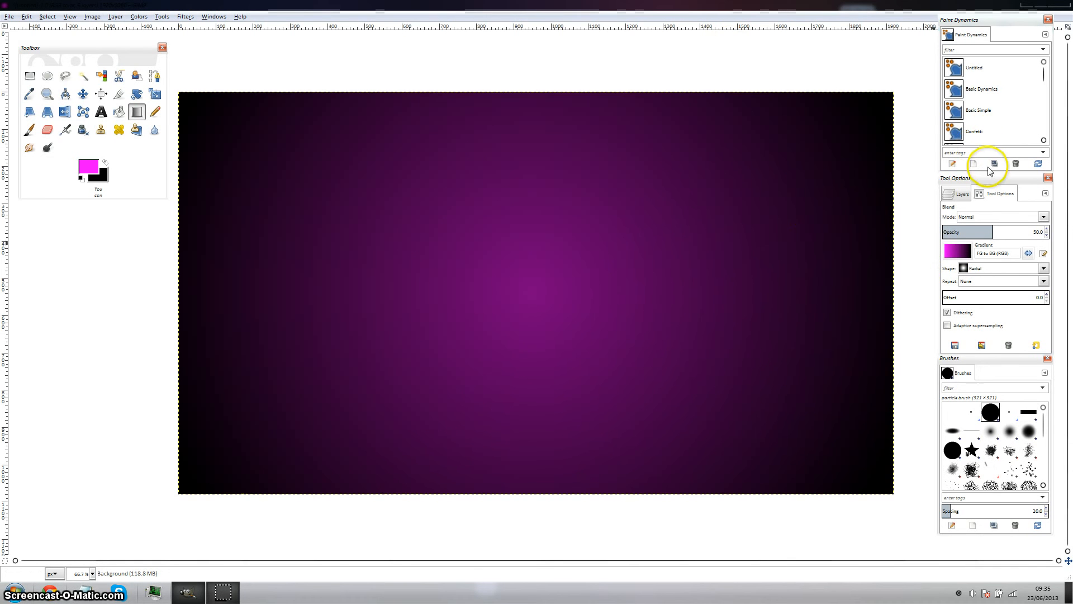
- Add a transparent 1920 × 1080 px layer named cloud directly above the Background layer
{"action": "left_click", "coordinate": [959, 193]}
{"action": "left_click", "coordinate": [1010, 318]}
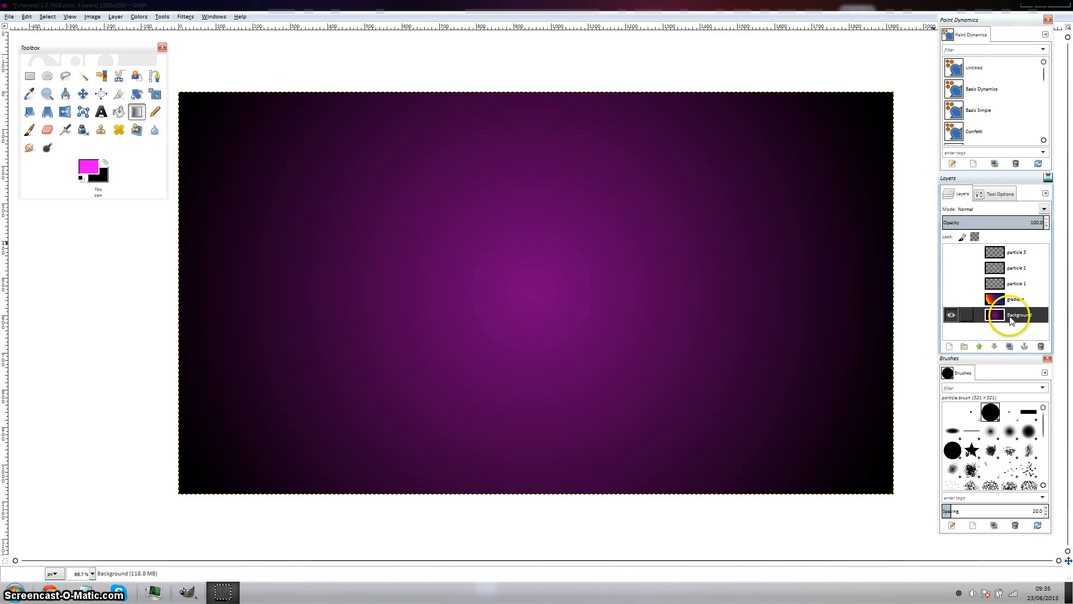
{"action": "left_click", "coordinate": [949, 347]}
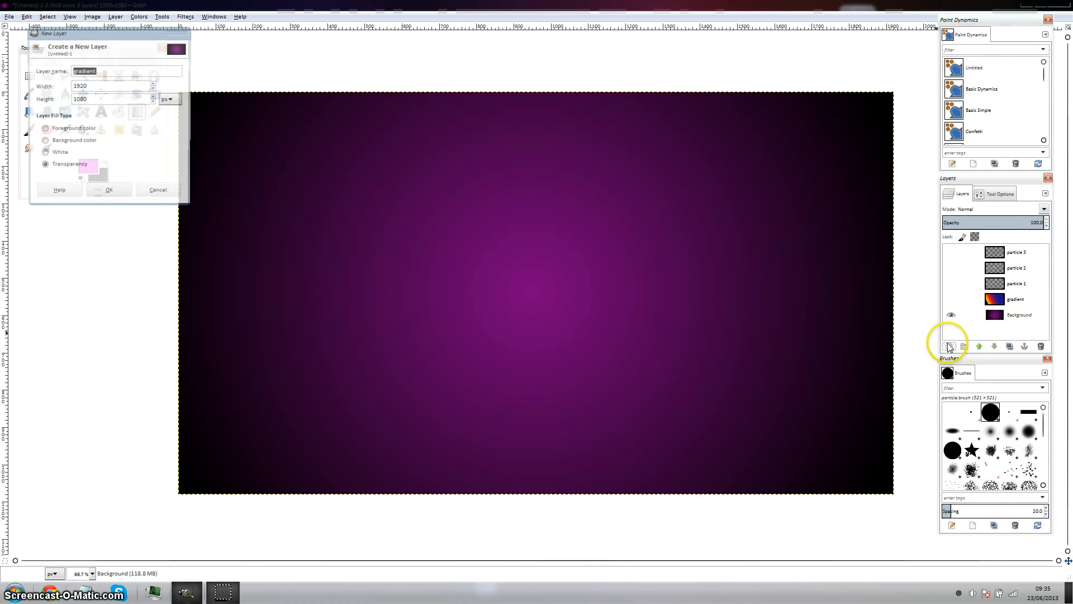
{"action": "left_click", "coordinate": [105, 192]}
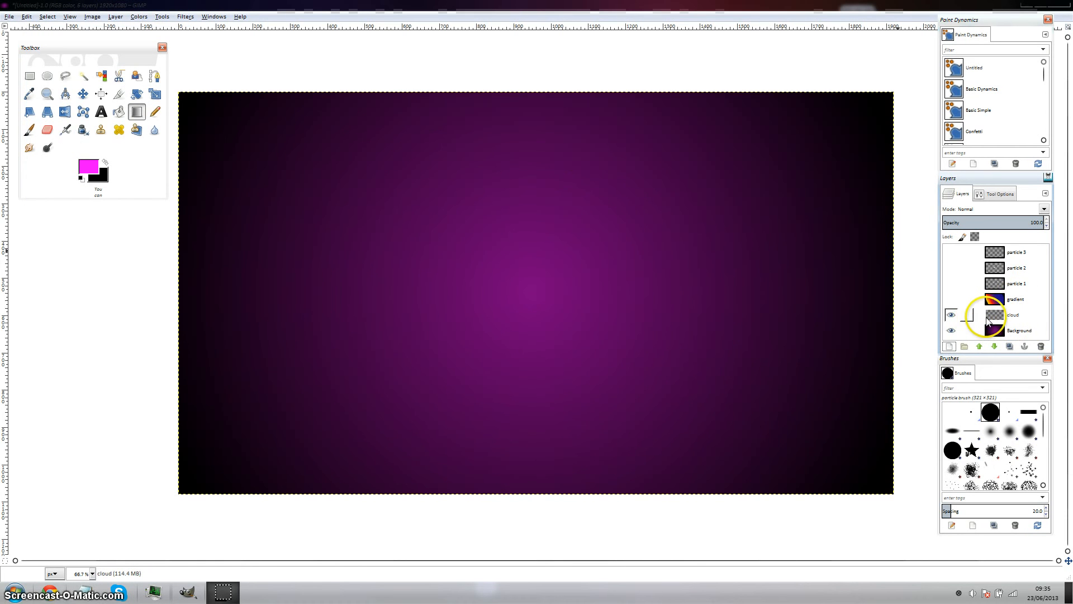
- Start the Difference Clouds render filter on the cloud layer
{"action": "left_click", "coordinate": [987, 320]}
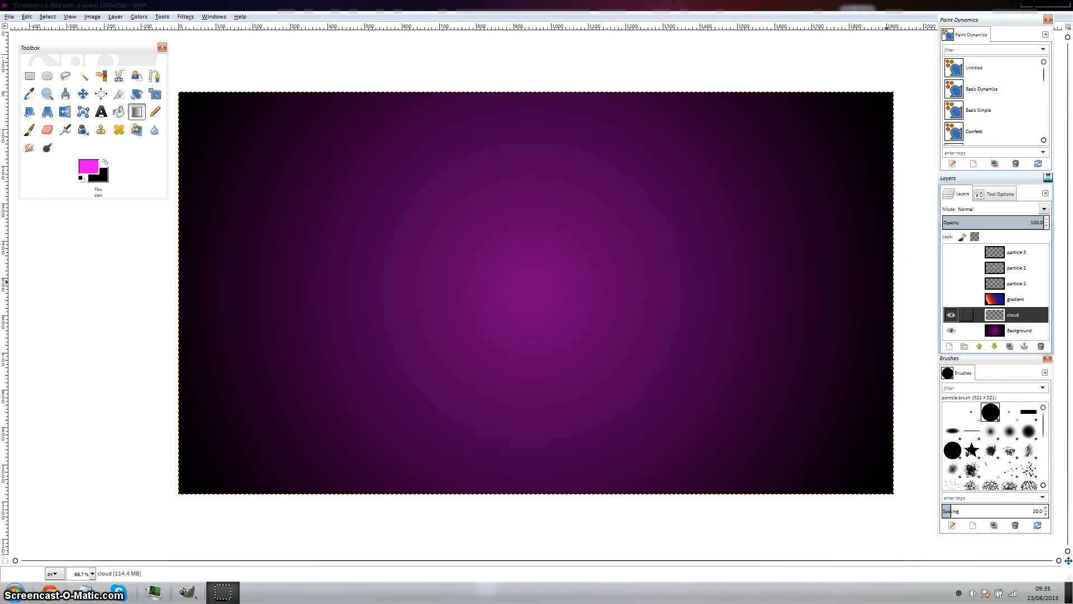
{"action": "left_click", "coordinate": [184, 17]}
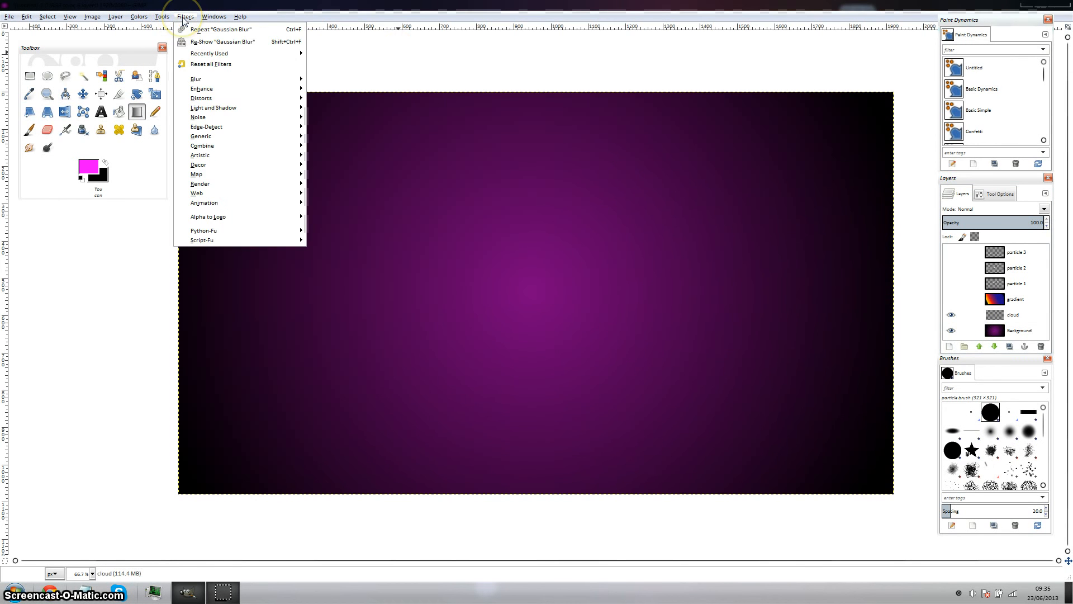
{"action": "mouse_move", "coordinate": [226, 179]}
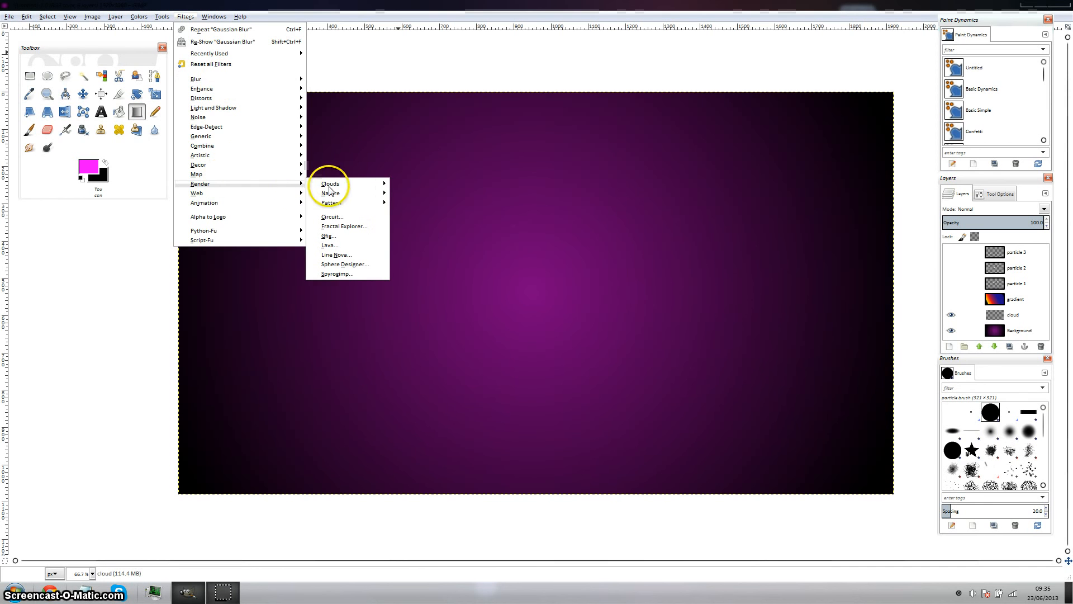
{"action": "mouse_move", "coordinate": [335, 184]}
{"action": "left_click", "coordinate": [445, 185]}
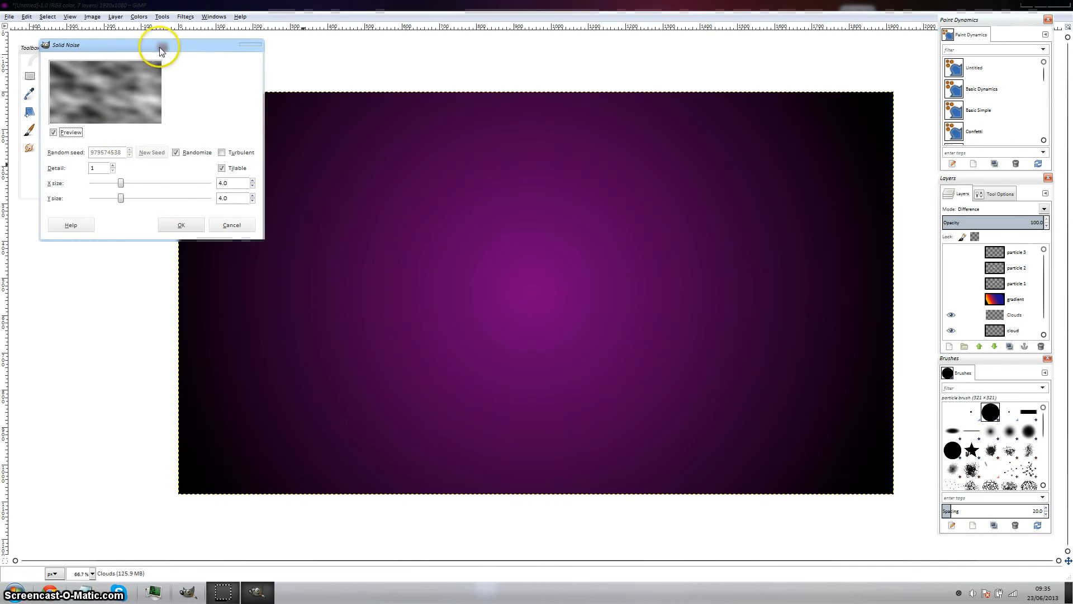
{"action": "left_click_drag", "start_coordinate": [161, 49], "coordinate": [252, 51]}
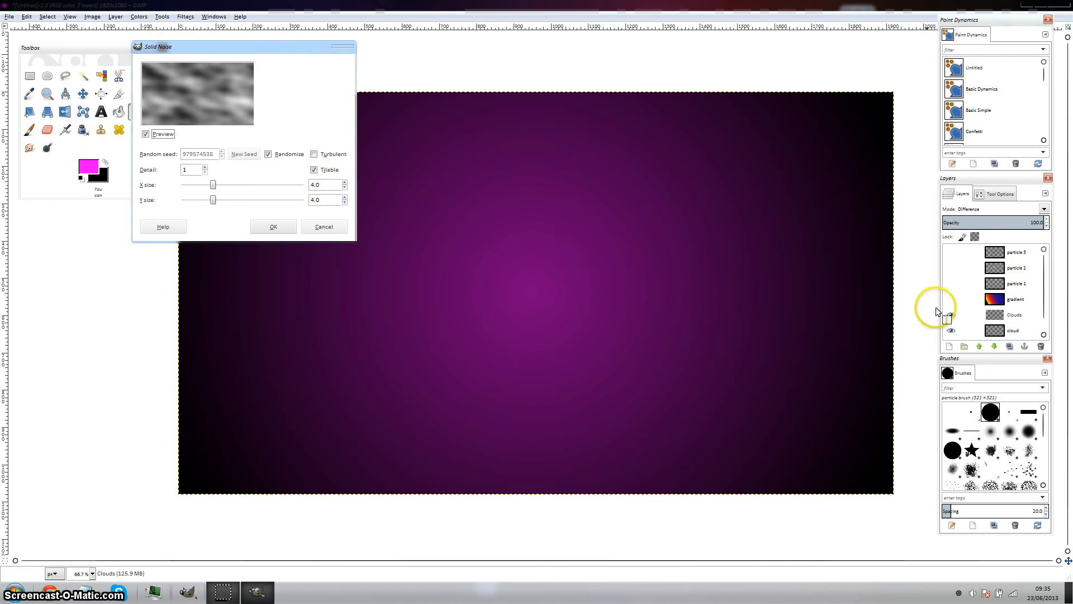
{"action": "left_click_drag", "start_coordinate": [283, 47], "coordinate": [233, 57]}
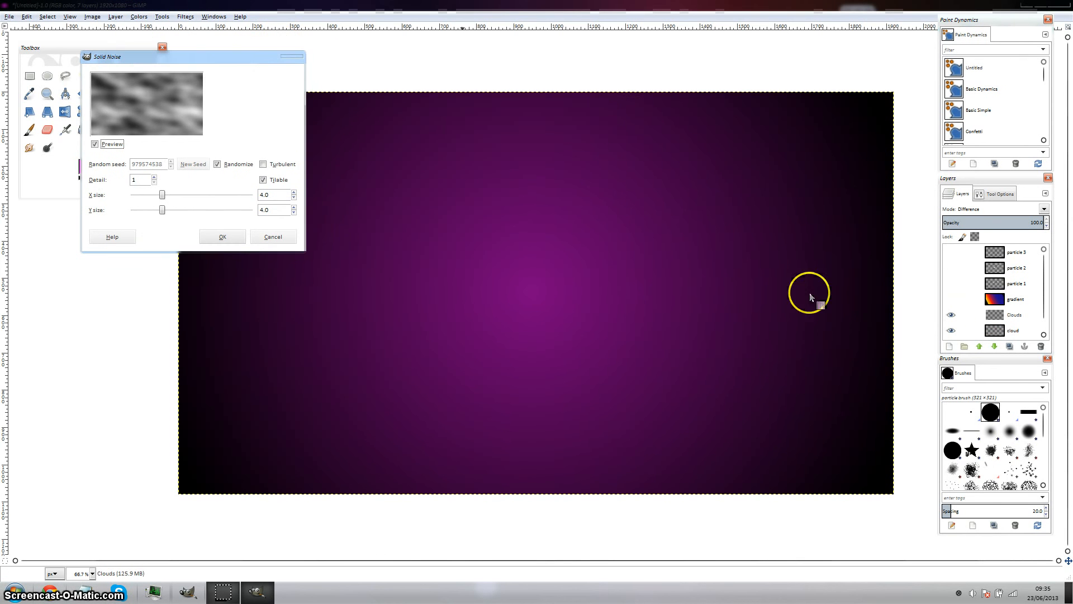
- Hide the cloud and Background layers and move the Solid Noise dialog clear of the toolbox
{"action": "left_click", "coordinate": [951, 325]}
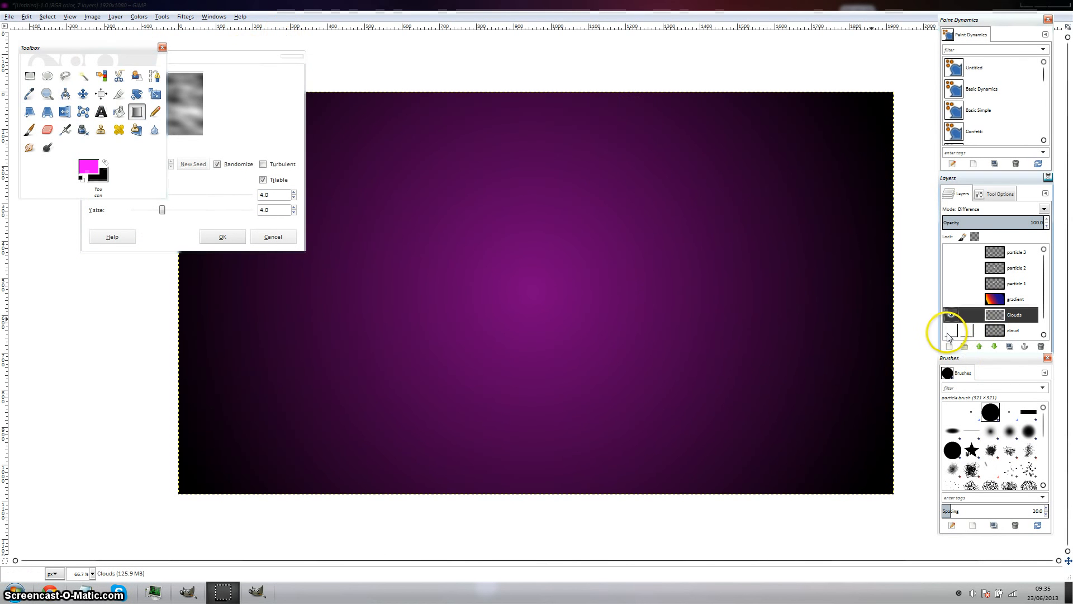
{"action": "scroll", "coordinate": [953, 316], "scroll_direction": "down", "scroll_amount": 1}
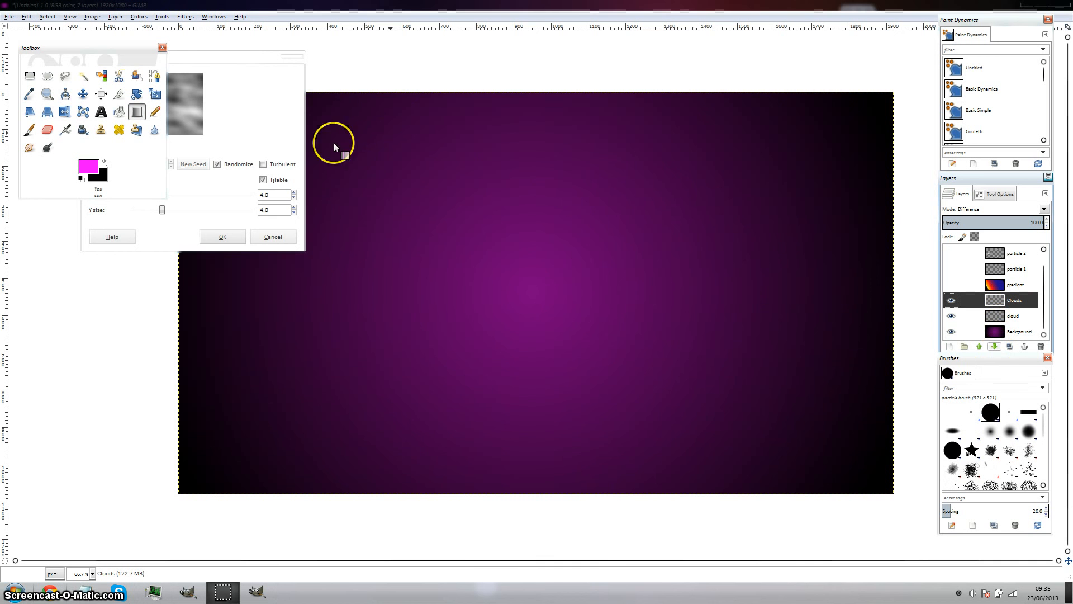
{"action": "left_click", "coordinate": [949, 316]}
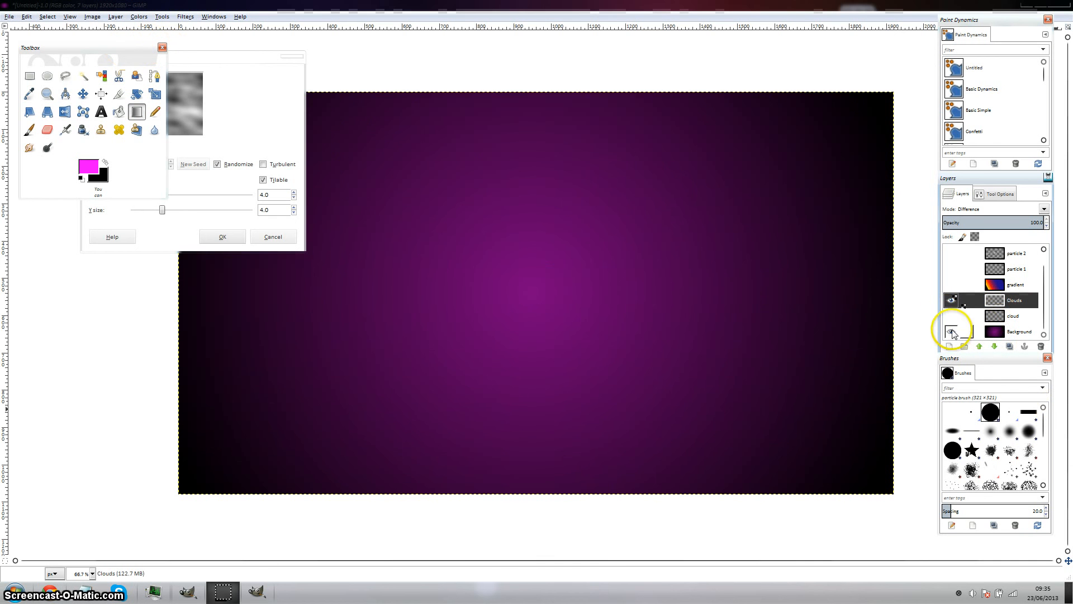
{"action": "left_click", "coordinate": [952, 331]}
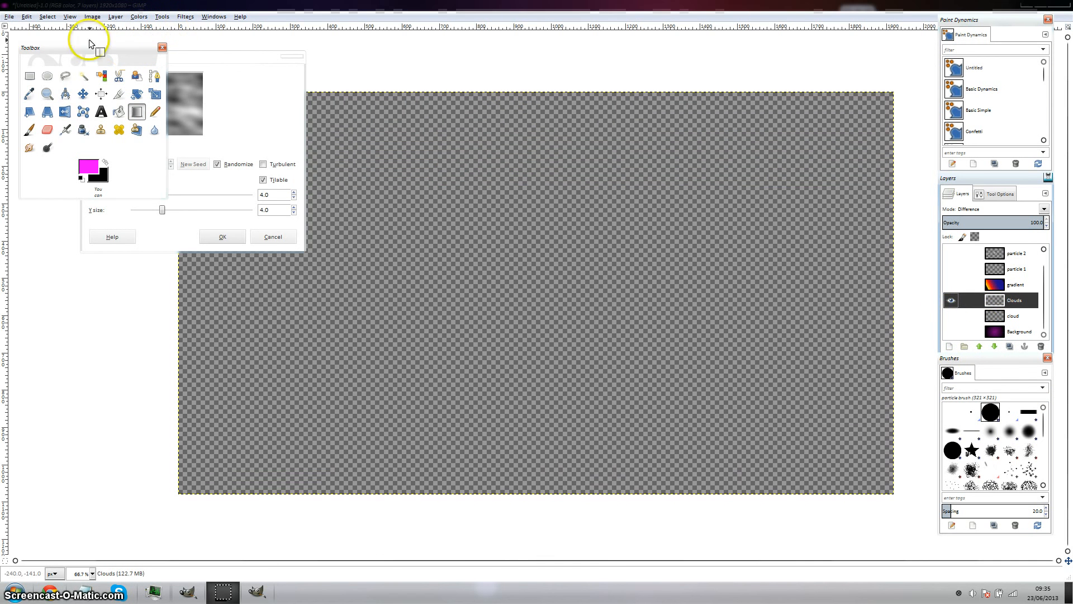
{"action": "left_click_drag", "start_coordinate": [137, 47], "coordinate": [750, 86]}
{"action": "left_click_drag", "start_coordinate": [230, 60], "coordinate": [446, 268]}
{"action": "left_click_drag", "start_coordinate": [761, 81], "coordinate": [96, 49]}
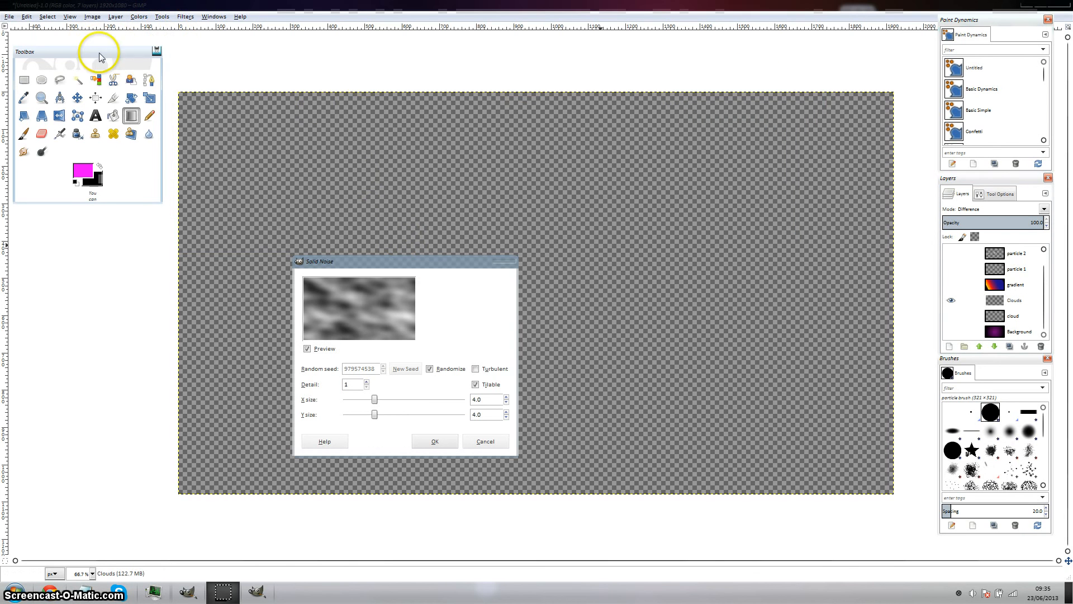
- Reset the colours to black and white, make white the foreground, and fill the Clouds layer with white using Bucket Fill
{"action": "key", "text": "d"}
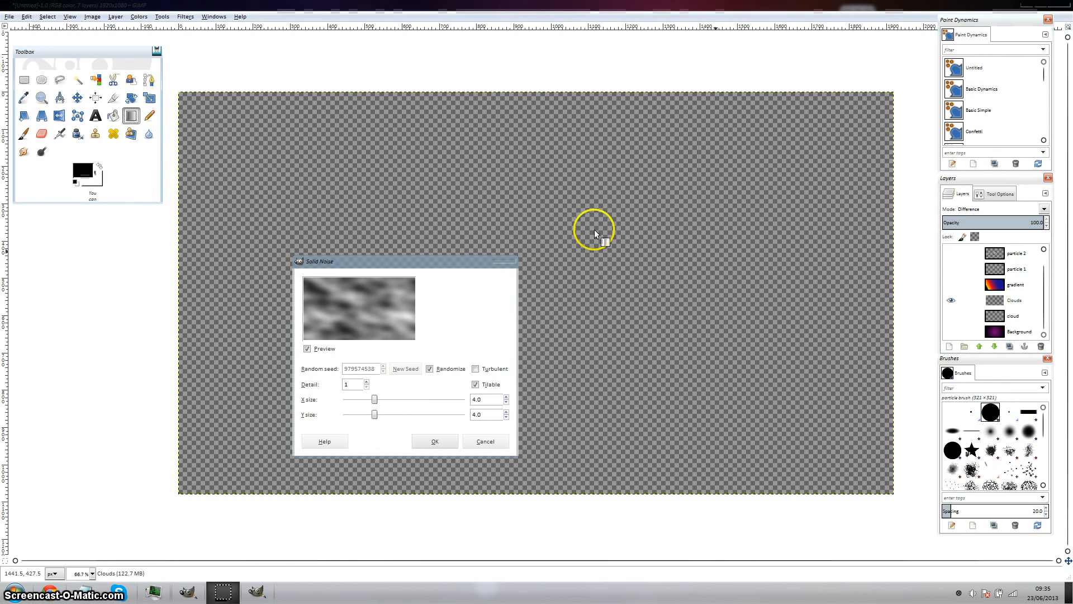
{"action": "left_click", "coordinate": [99, 166]}
{"action": "left_click", "coordinate": [114, 116]}
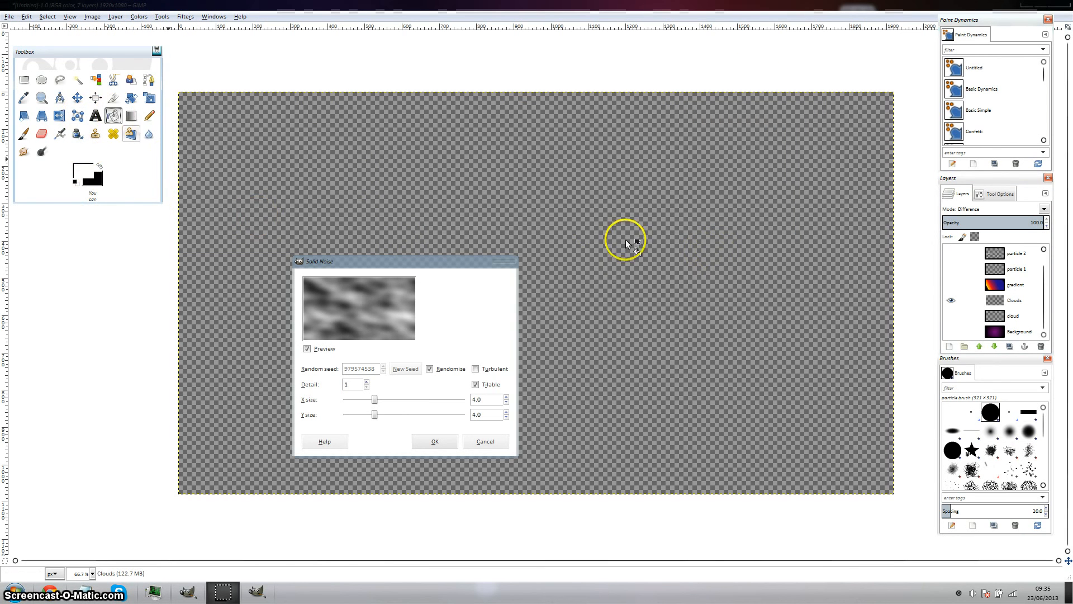
{"action": "left_click", "coordinate": [667, 237]}
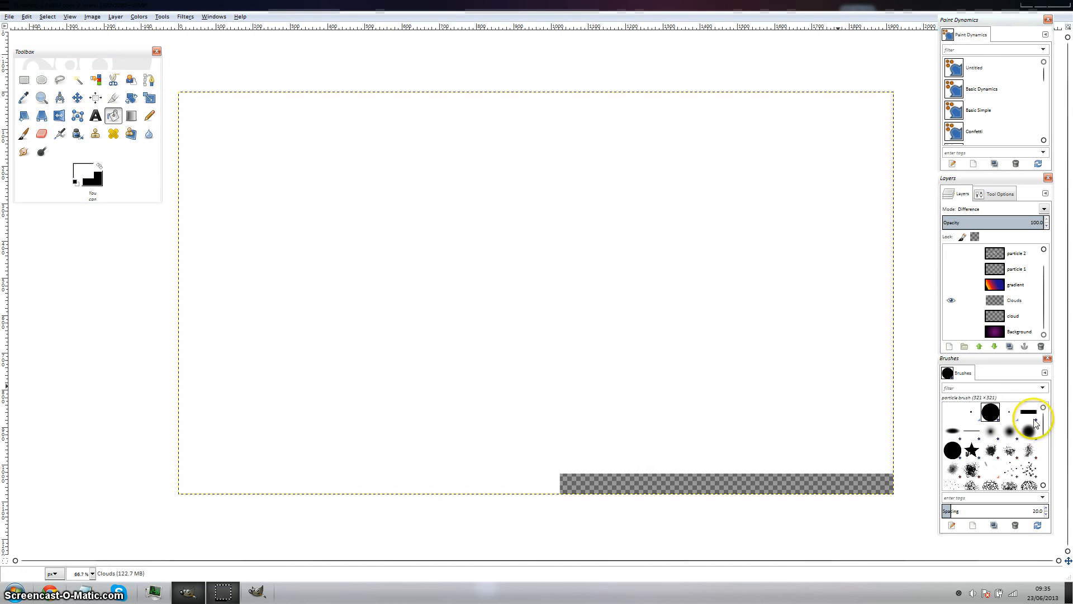
{"action": "left_click_drag", "start_coordinate": [1010, 317], "coordinate": [910, 320]}
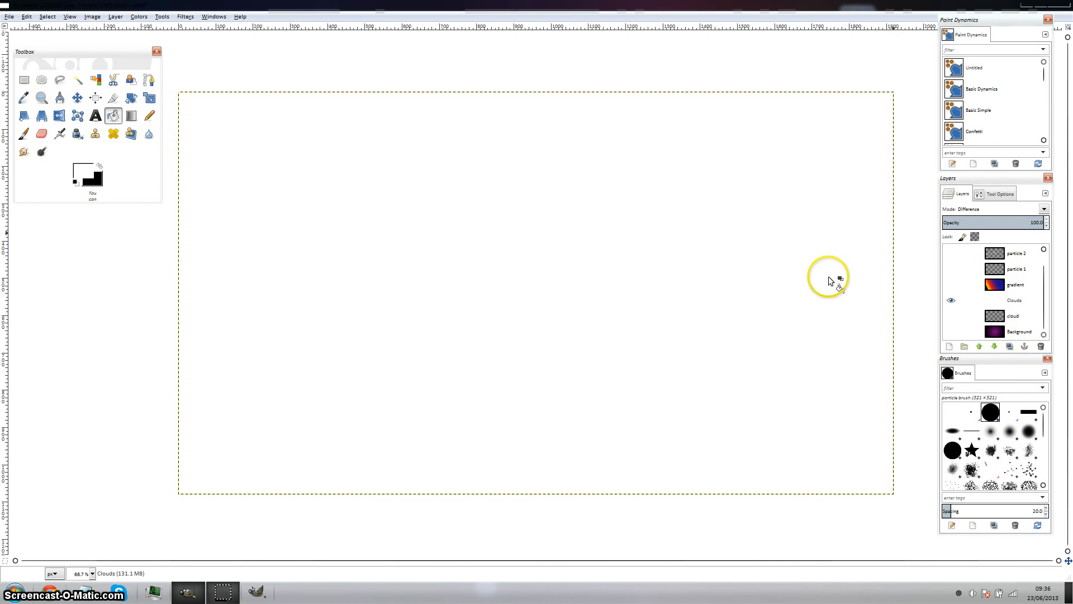
- Render the Solid Noise with detail 1, X and Y size 4.0, Randomize and Tilable on, and dismiss the message dialogs
{"action": "left_click", "coordinate": [255, 591]}
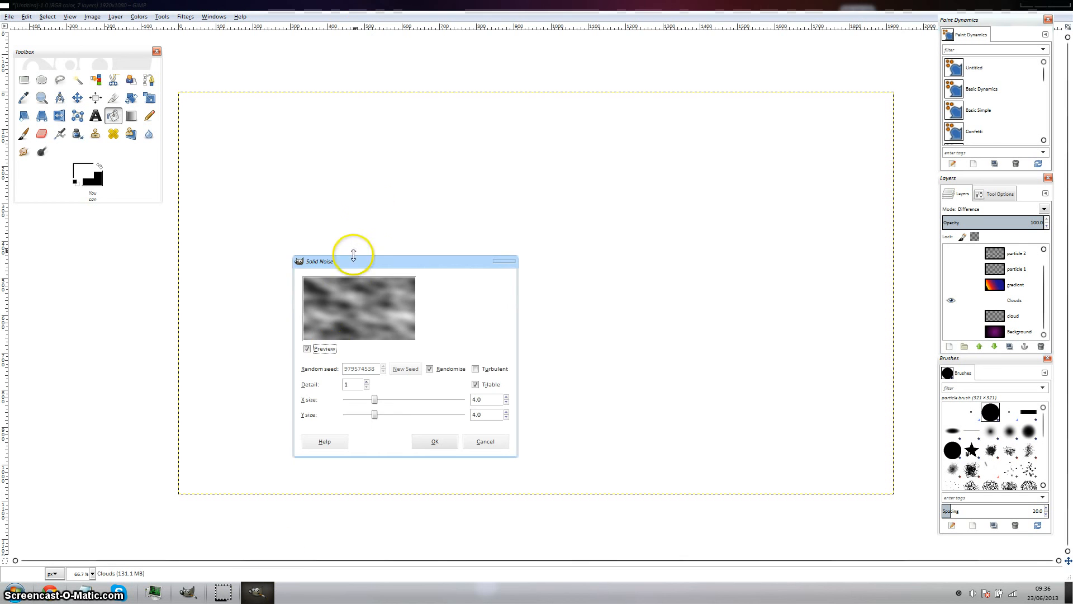
{"action": "left_click_drag", "start_coordinate": [345, 267], "coordinate": [274, 238]}
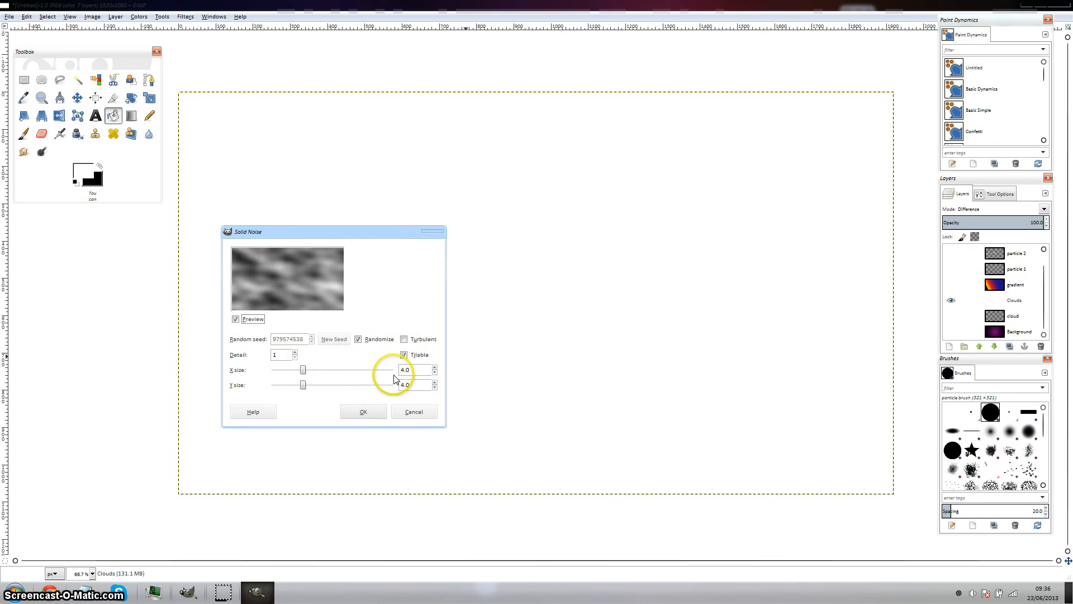
{"action": "left_click", "coordinate": [362, 412]}
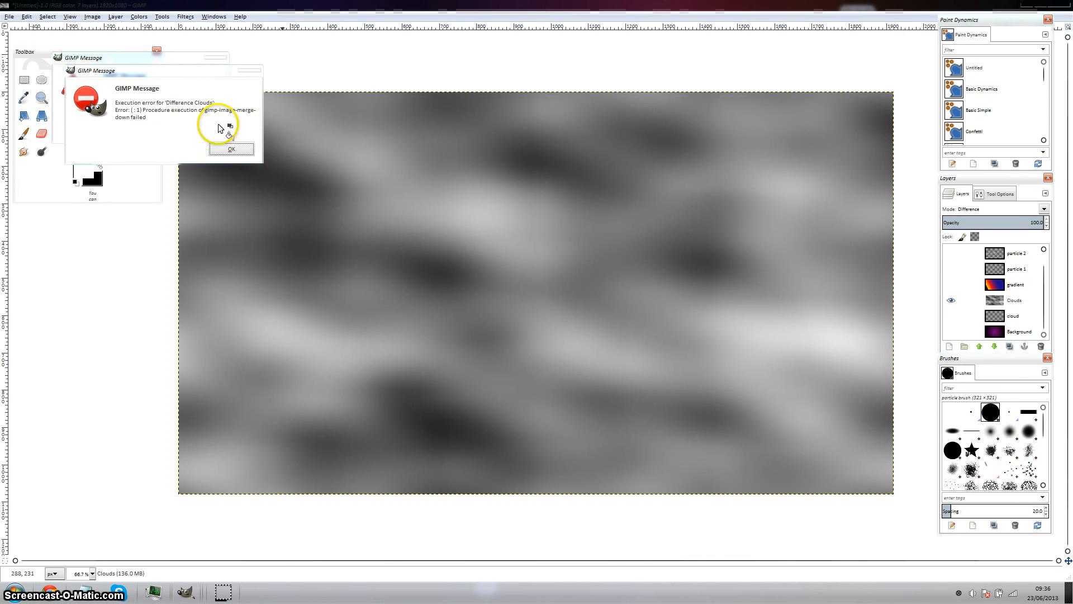
{"action": "left_click", "coordinate": [214, 152]}
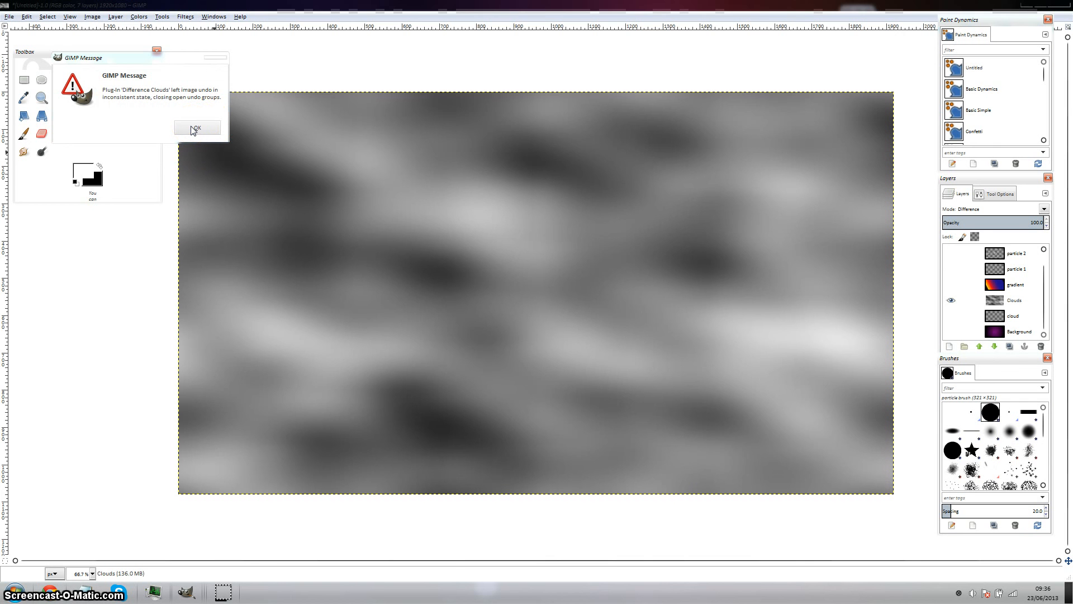
{"action": "left_click", "coordinate": [194, 130]}
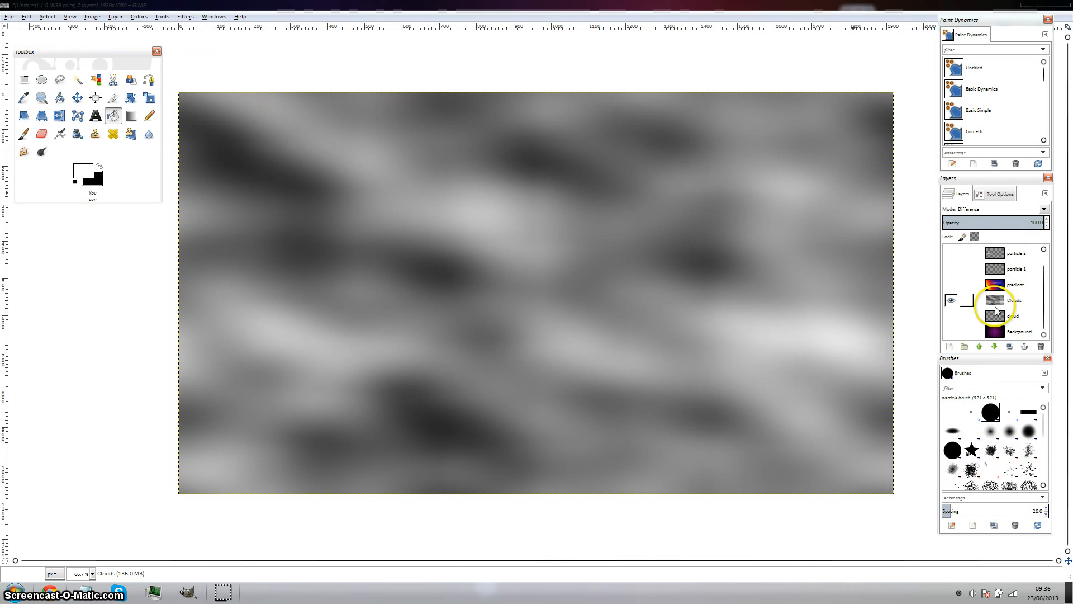
- Delete the empty cloud layer beneath the Clouds layer
{"action": "right_click", "coordinate": [998, 316]}
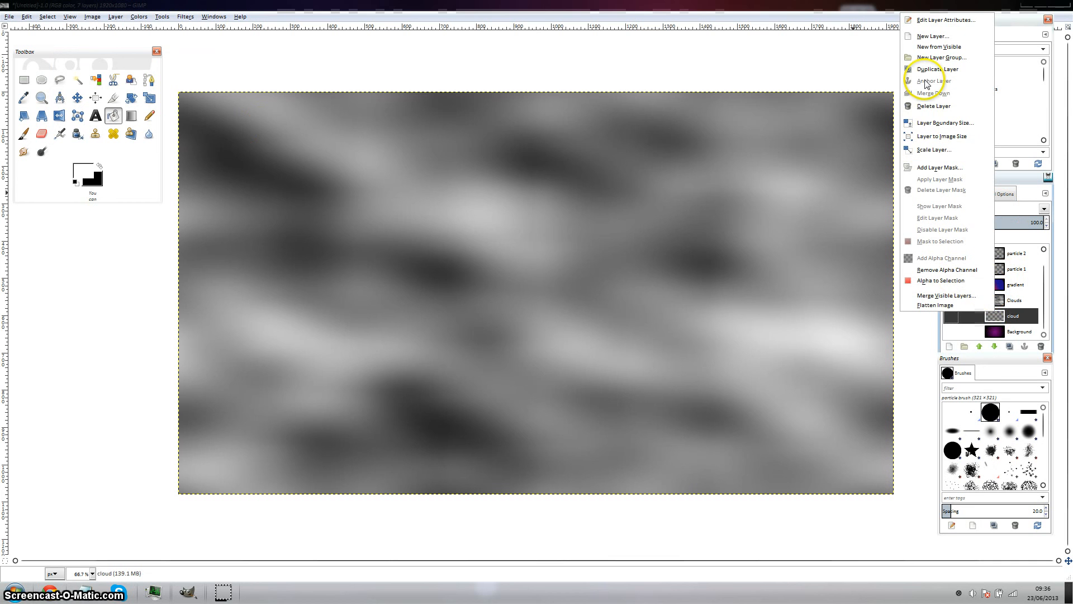
{"action": "left_click", "coordinate": [1034, 321]}
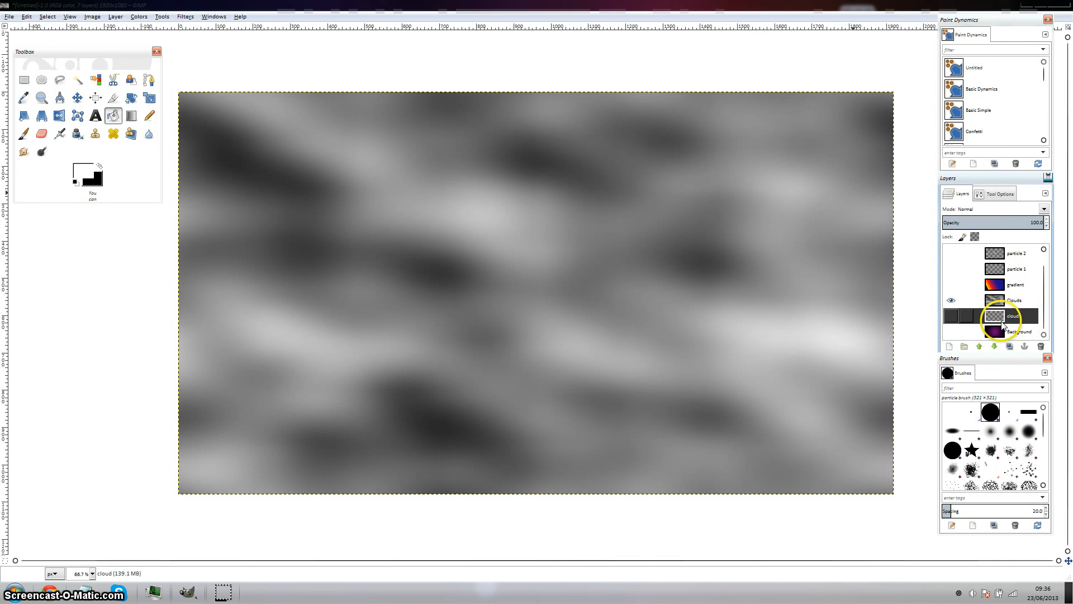
{"action": "right_click", "coordinate": [1000, 317]}
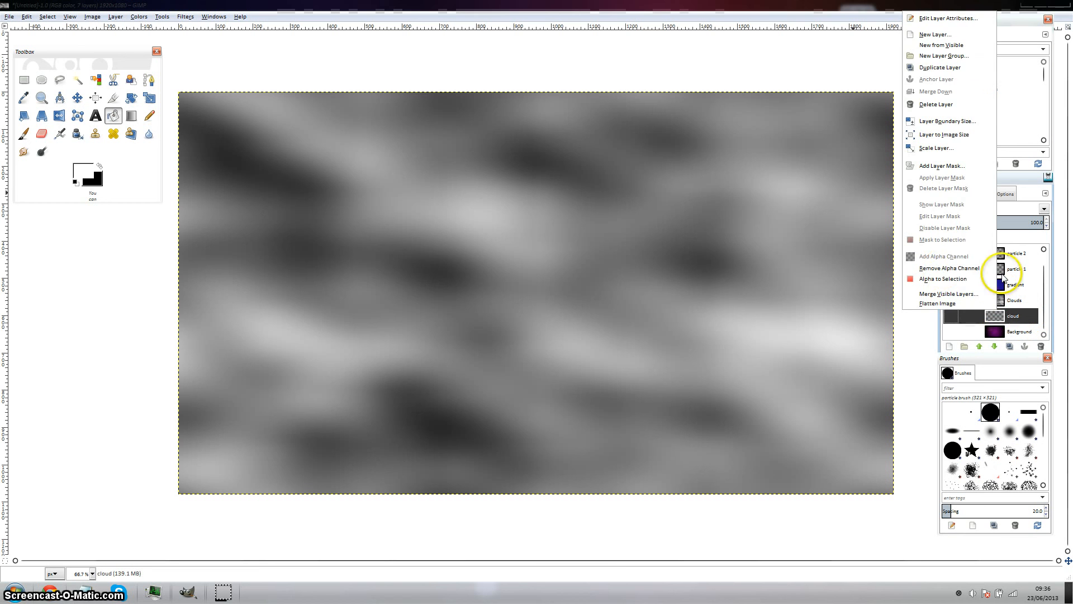
{"action": "left_click", "coordinate": [938, 105]}
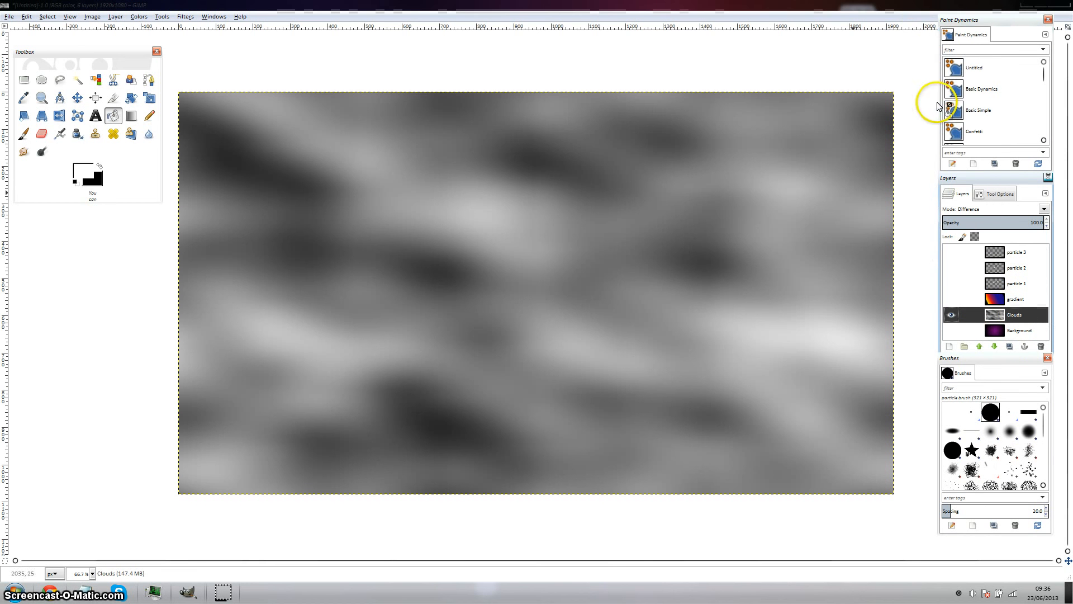
- Make the Background, gradient, particle 1, particle 2 and particle 3 layers visible together with the Clouds layer
{"action": "right_click", "coordinate": [982, 314]}
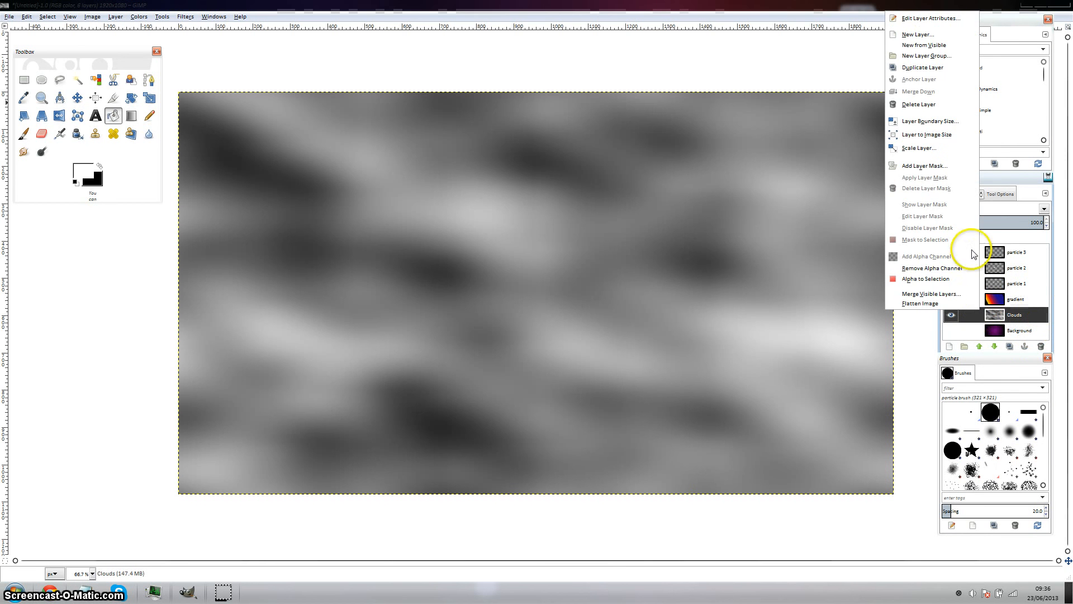
{"action": "left_click", "coordinate": [958, 334]}
{"action": "left_click", "coordinate": [951, 330]}
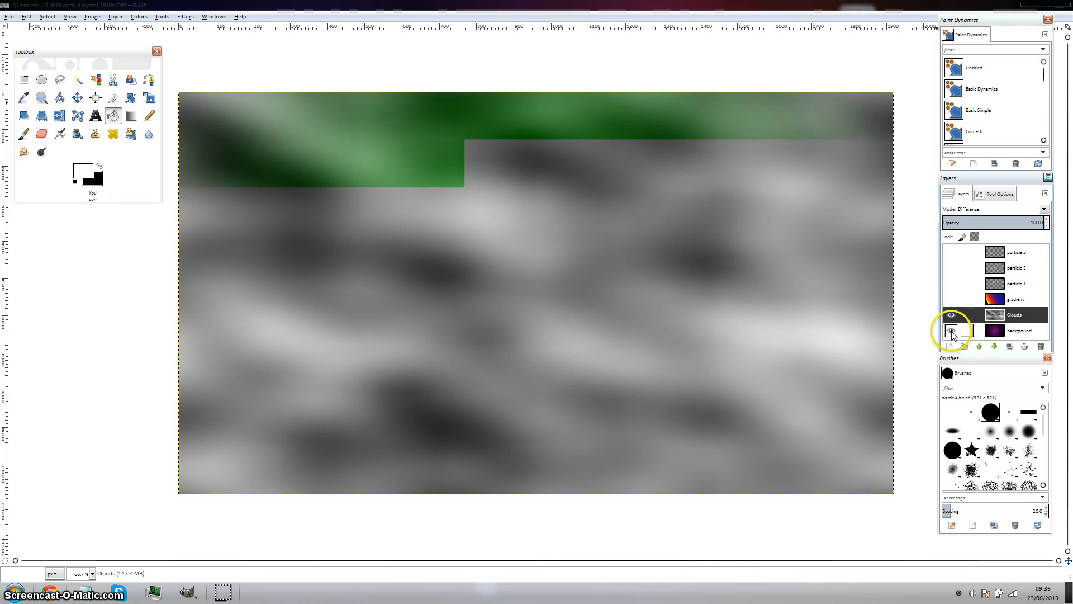
{"action": "left_click", "coordinate": [951, 299]}
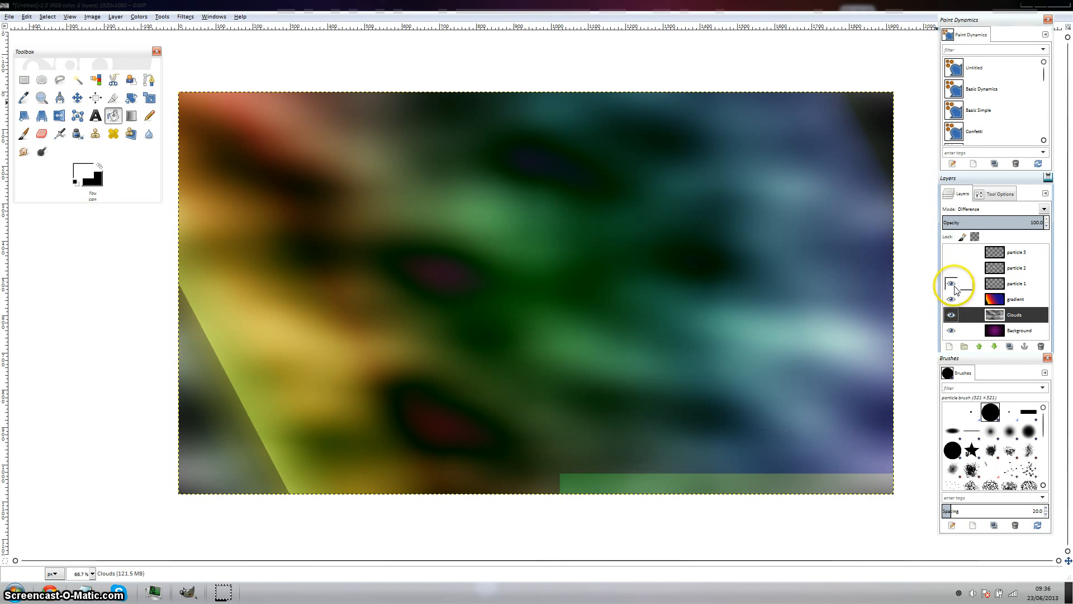
{"action": "left_click", "coordinate": [951, 284]}
{"action": "left_click", "coordinate": [951, 268]}
{"action": "left_click", "coordinate": [951, 252]}
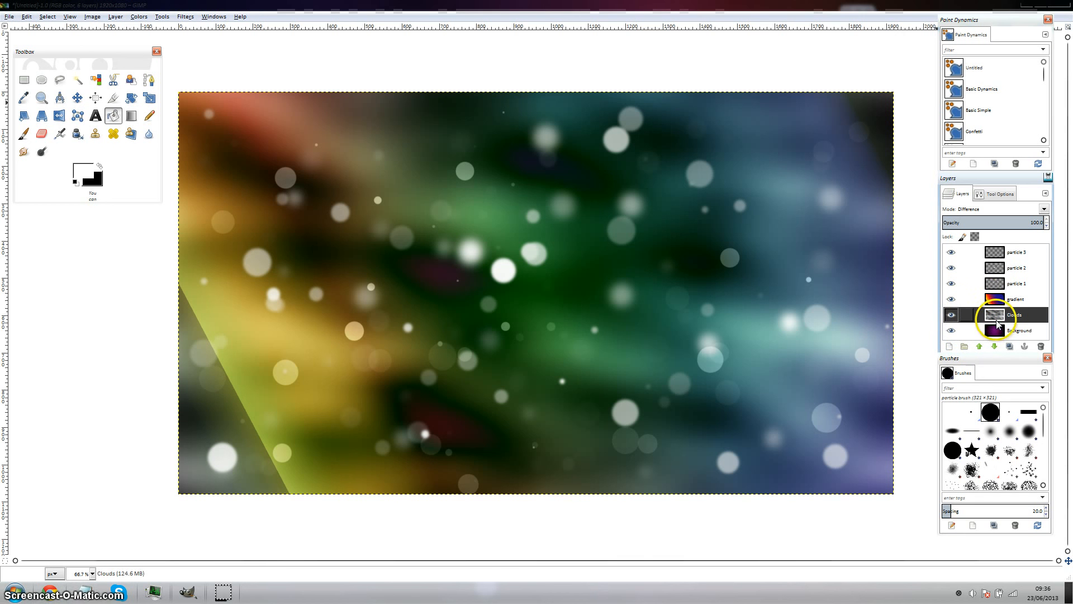
- Set the Clouds layer's blend mode to Overlay and merge it down into the Background layer
{"action": "left_click", "coordinate": [1044, 209]}
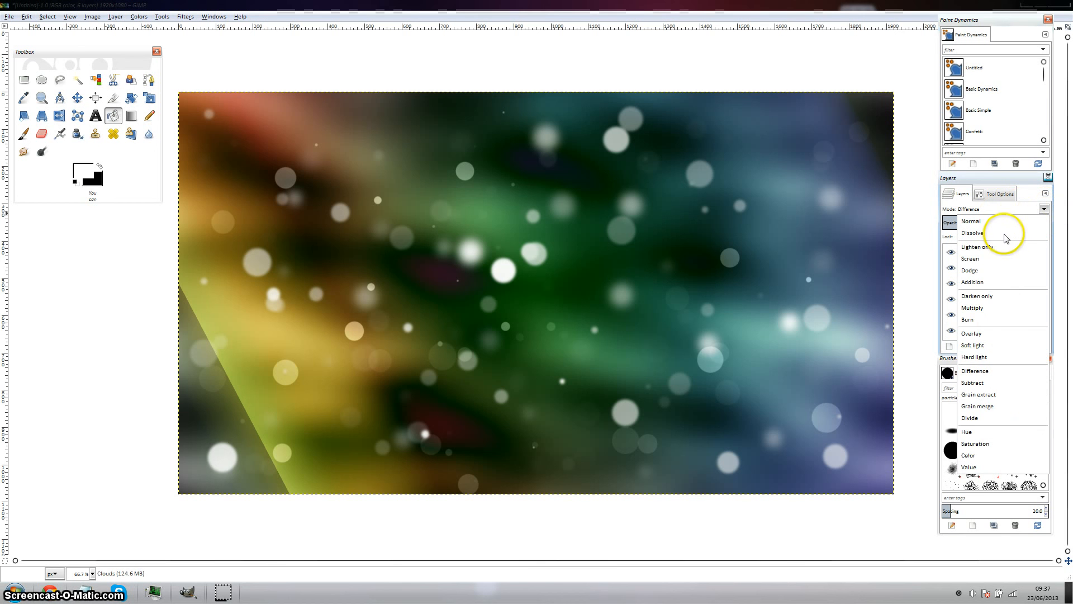
{"action": "left_click", "coordinate": [983, 334]}
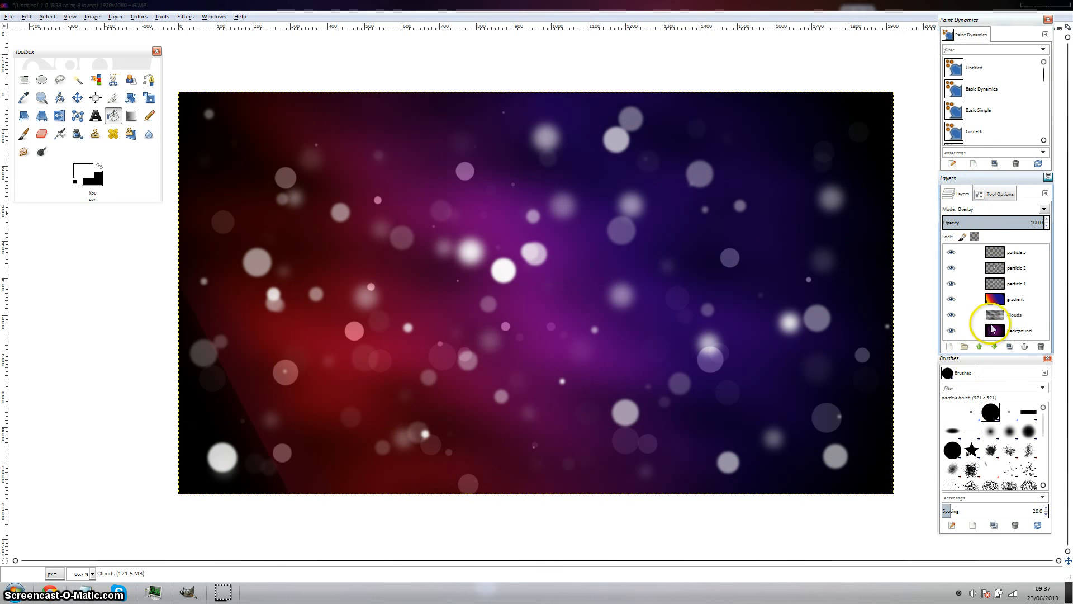
{"action": "right_click", "coordinate": [993, 316]}
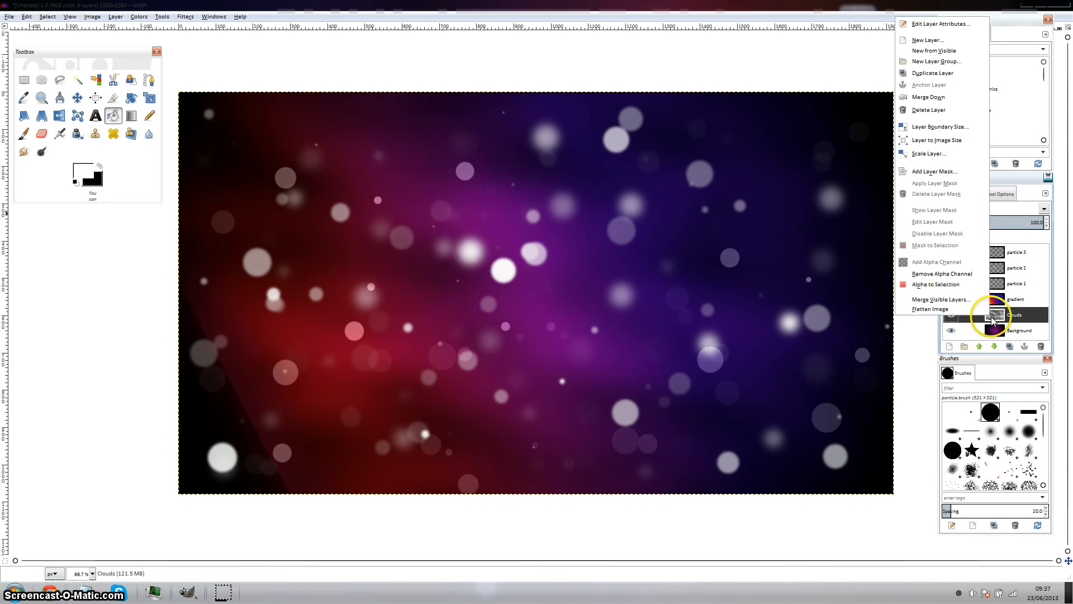
{"action": "left_click", "coordinate": [926, 96]}
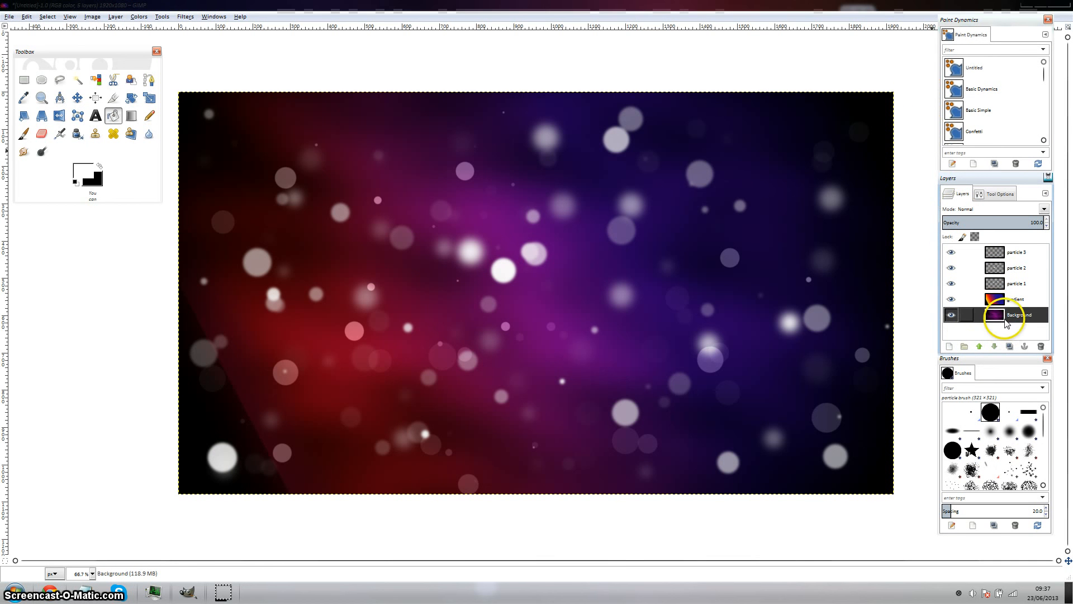
{"action": "left_click_drag", "start_coordinate": [970, 302], "coordinate": [78, 476]}
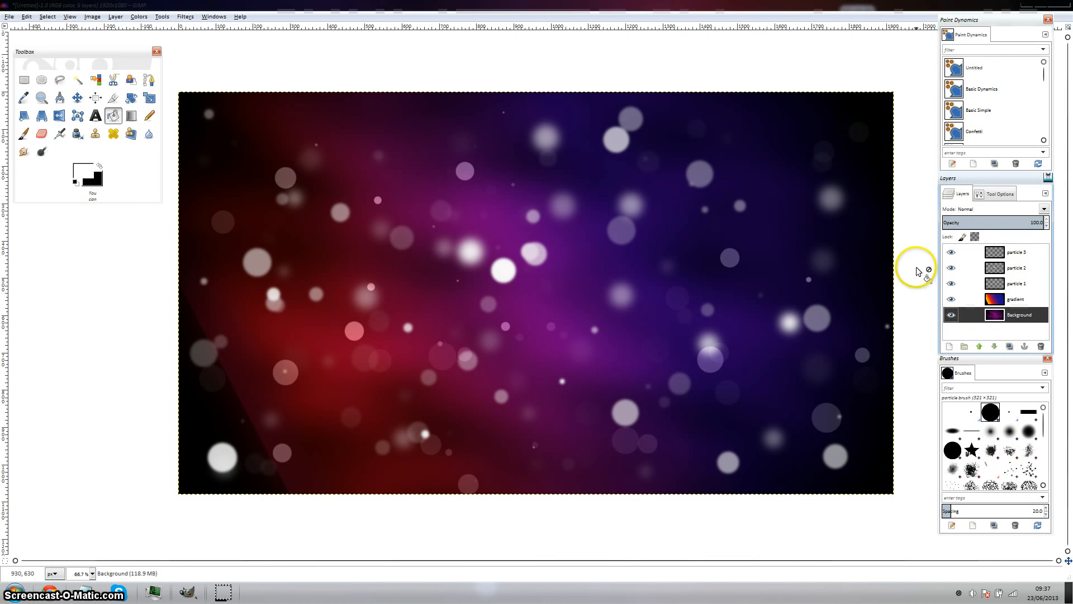
- Draw two radial FG to BG (RGB) blends at 50% opacity across the gradient layer, from the image's upper-right corner to beyond its lower-left corner
{"action": "left_click", "coordinate": [996, 302]}
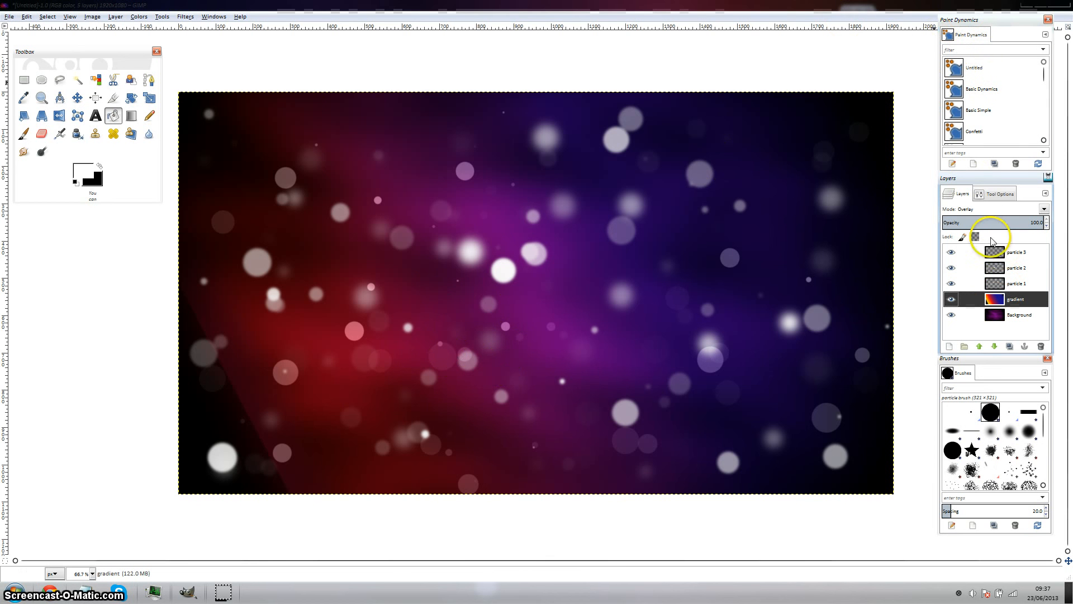
{"action": "left_click_drag", "start_coordinate": [993, 301], "coordinate": [263, 380]}
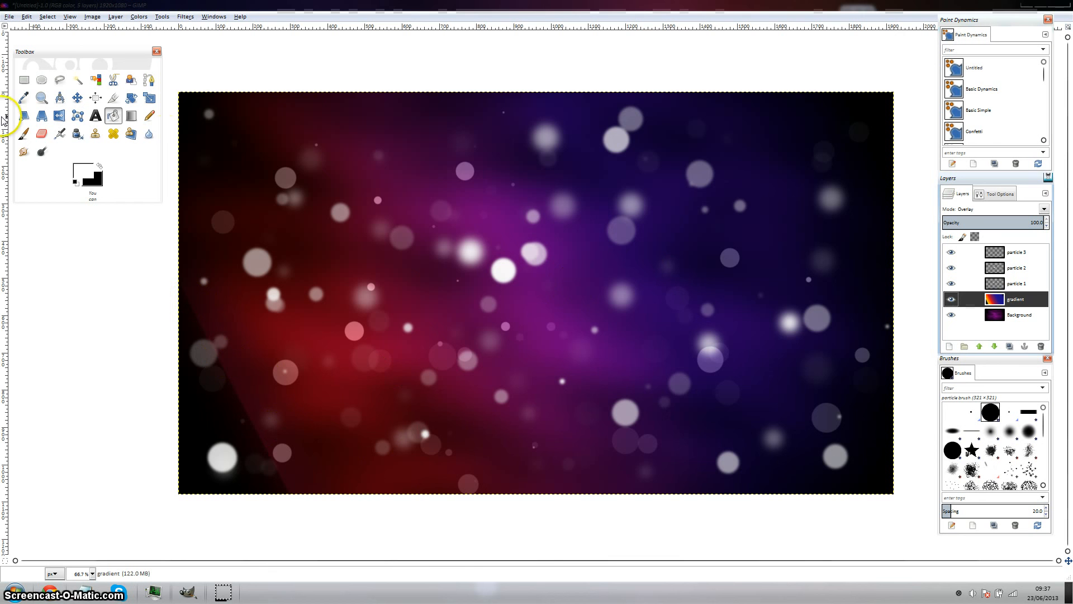
{"action": "left_click", "coordinate": [130, 115]}
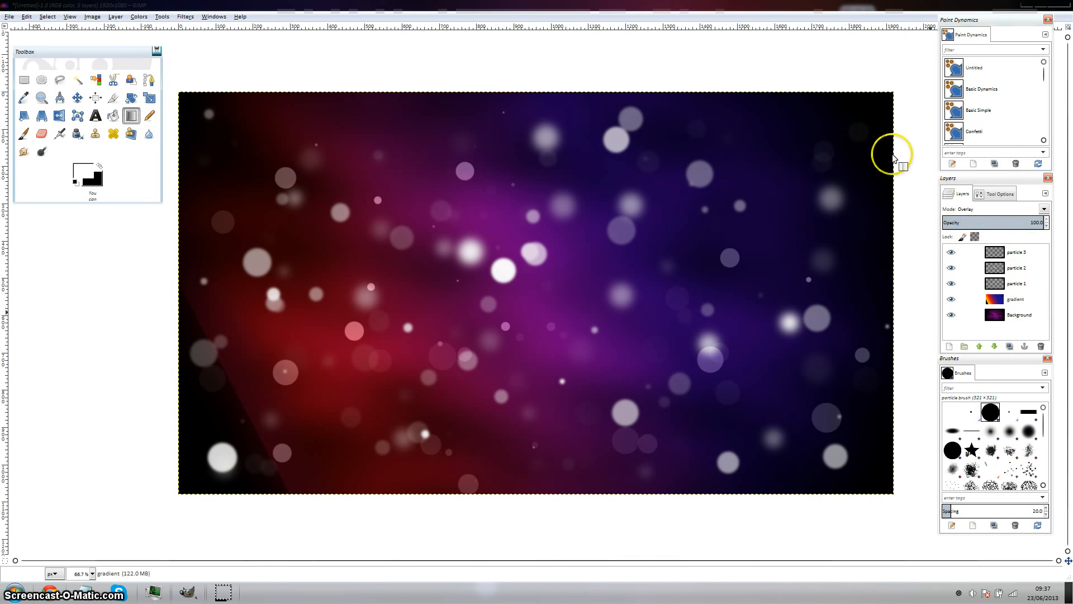
{"action": "left_click_drag", "start_coordinate": [901, 82], "coordinate": [102, 545]}
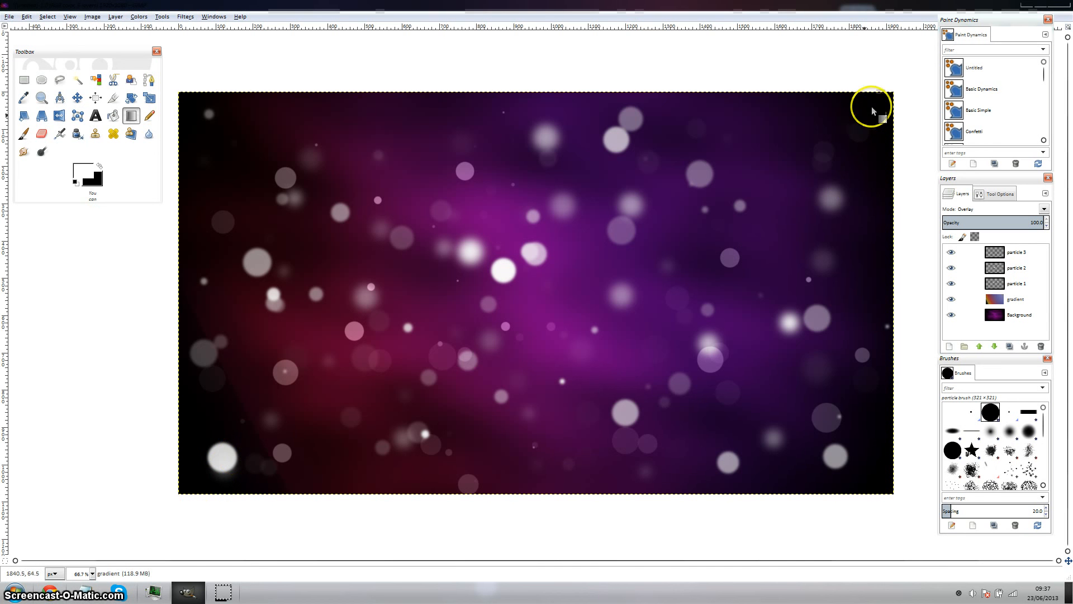
{"action": "left_click_drag", "start_coordinate": [872, 105], "coordinate": [48, 551]}
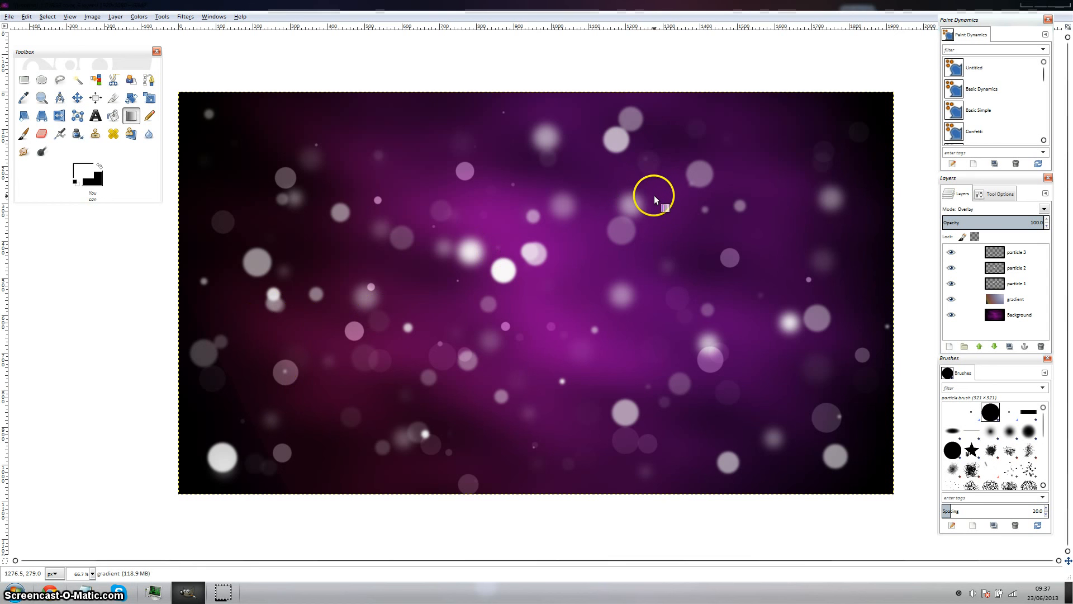
- Choose the Skyline gradient and blend it twice across the gradient layer, from near the image's upper-right corner to its lower-left corner
{"action": "left_click", "coordinate": [998, 299]}
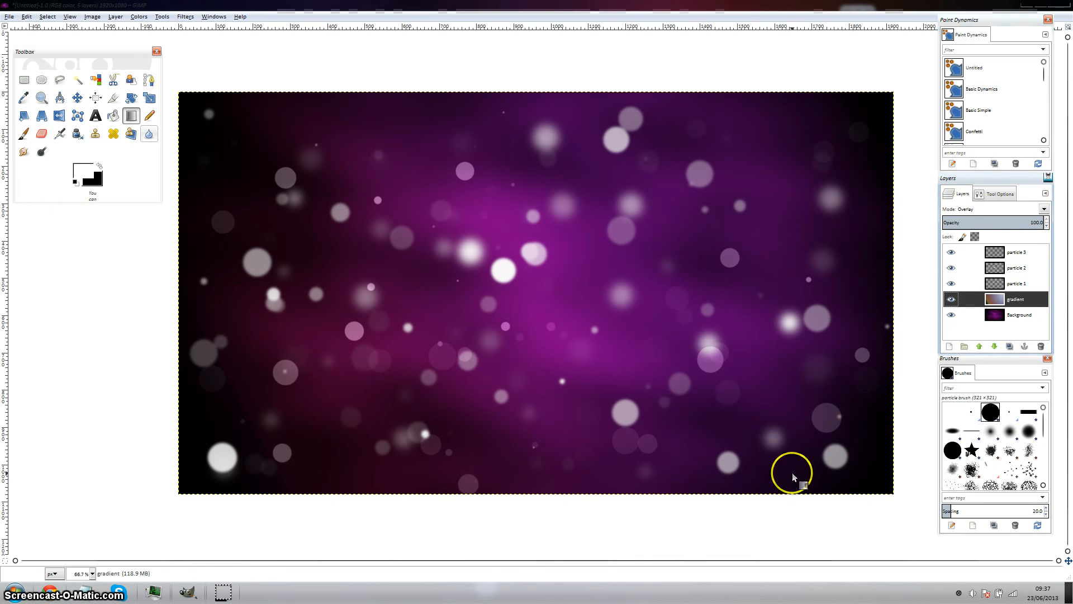
{"action": "left_click", "coordinate": [1002, 194]}
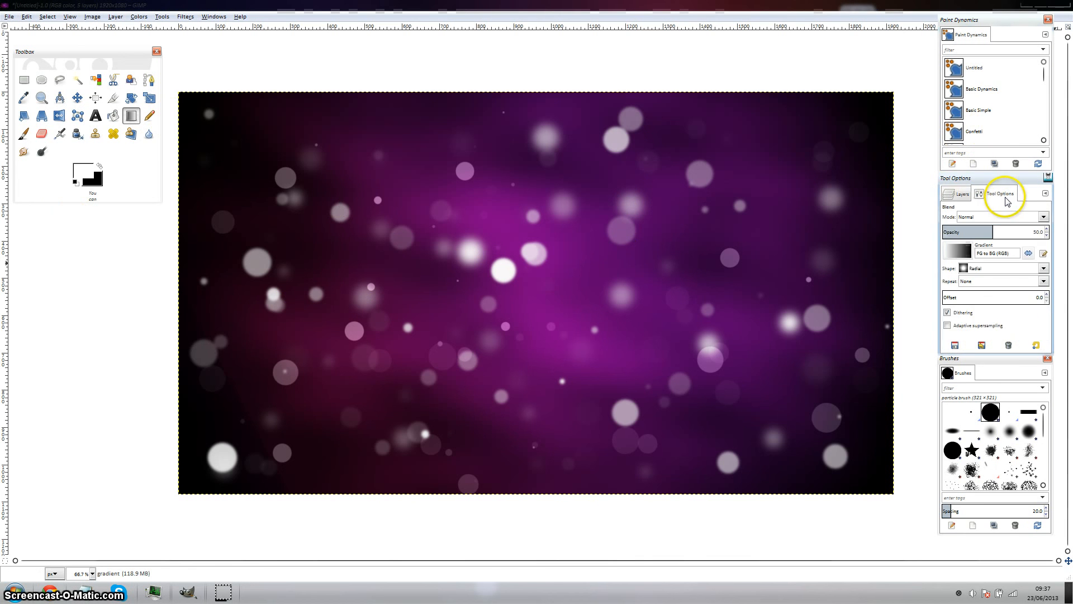
{"action": "left_click", "coordinate": [957, 251]}
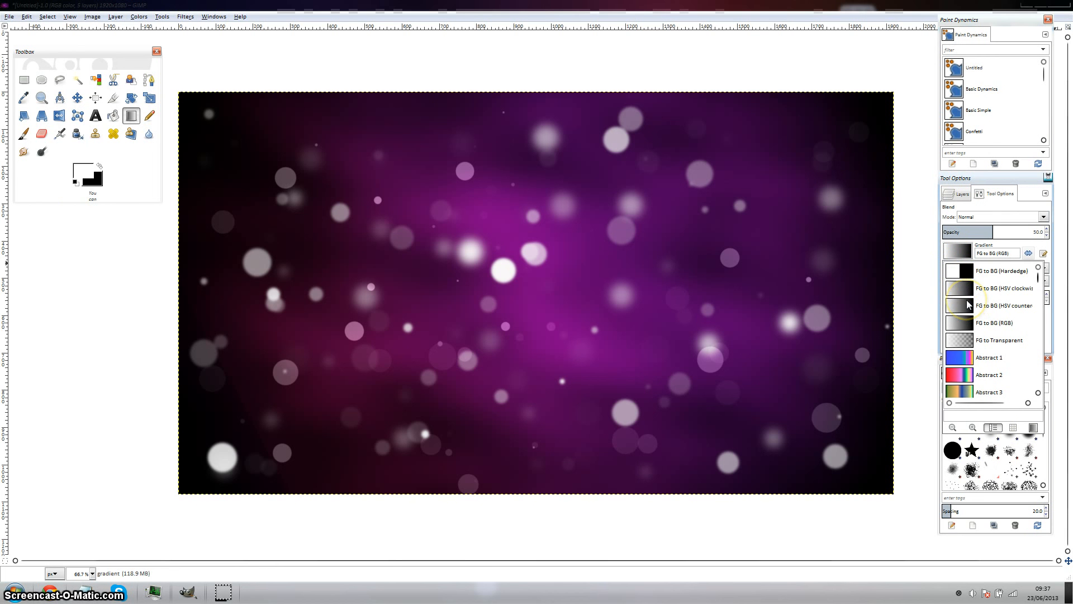
{"action": "scroll", "coordinate": [968, 305], "scroll_direction": "down", "scroll_amount": 6}
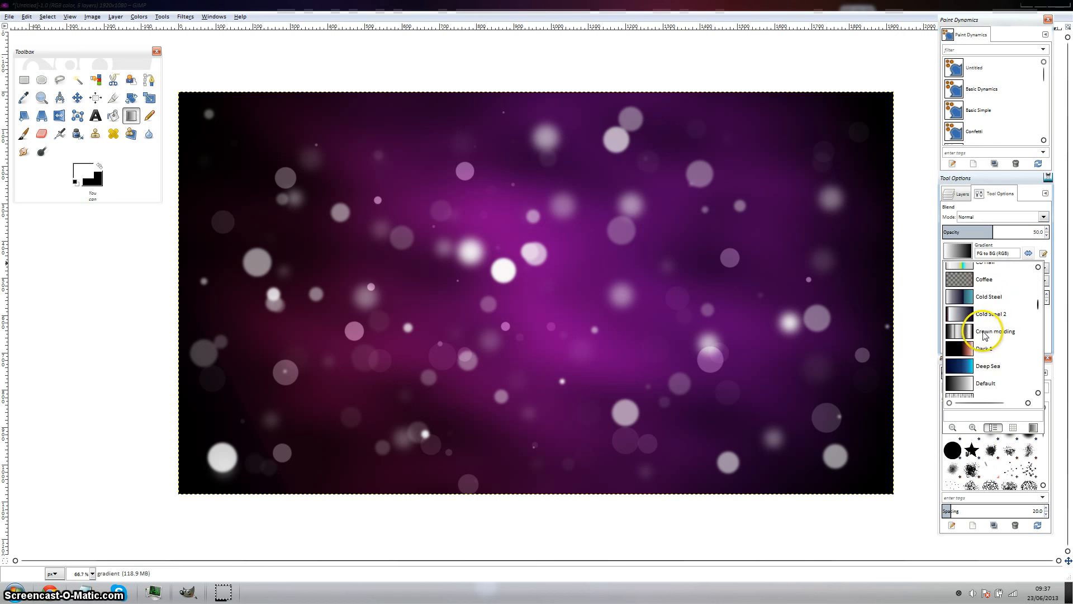
{"action": "scroll", "coordinate": [983, 334], "scroll_direction": "down", "scroll_amount": 5}
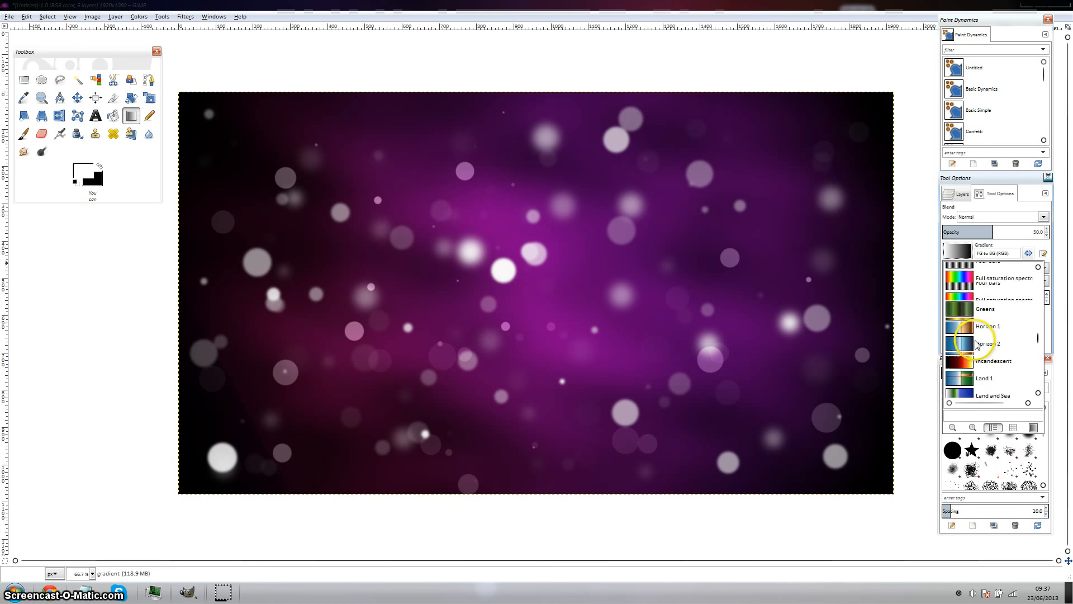
{"action": "scroll", "coordinate": [976, 345], "scroll_direction": "down", "scroll_amount": 7}
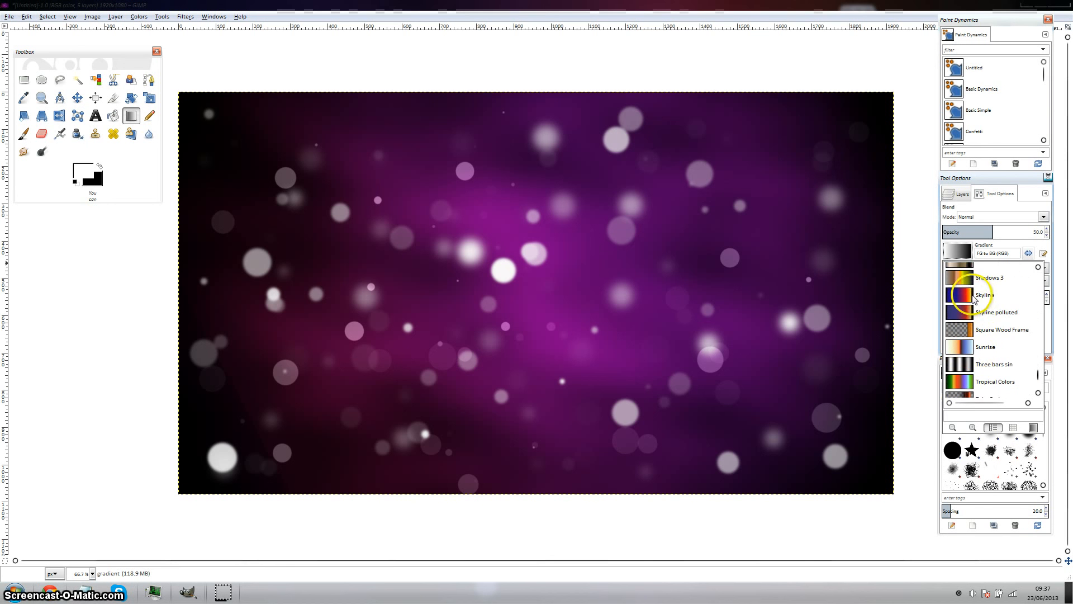
{"action": "left_click", "coordinate": [973, 298]}
{"action": "left_click_drag", "start_coordinate": [870, 110], "coordinate": [96, 533]}
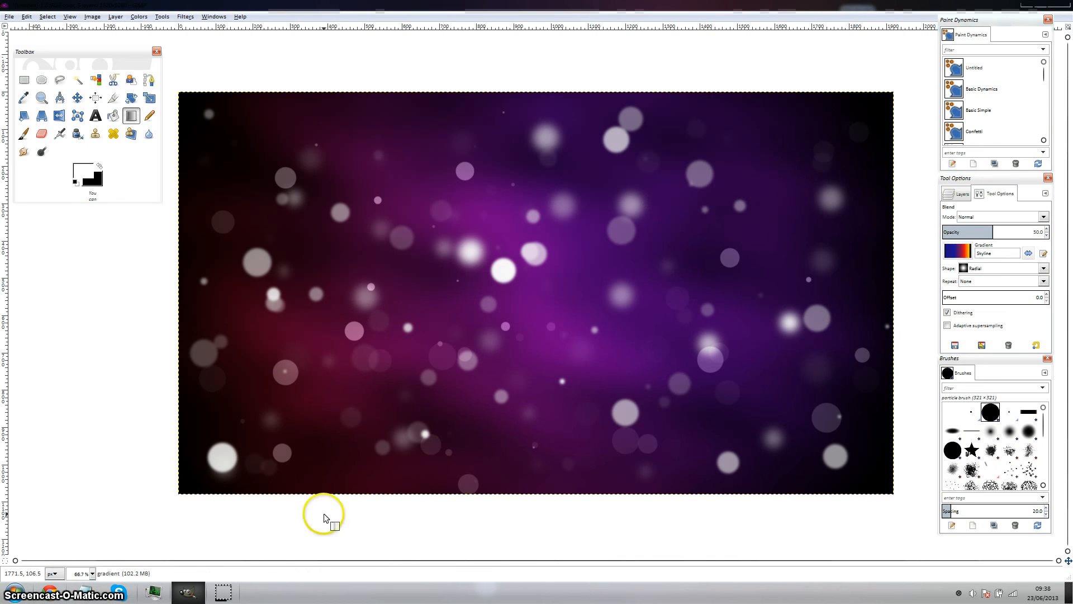
{"action": "left_click_drag", "start_coordinate": [840, 116], "coordinate": [184, 495]}
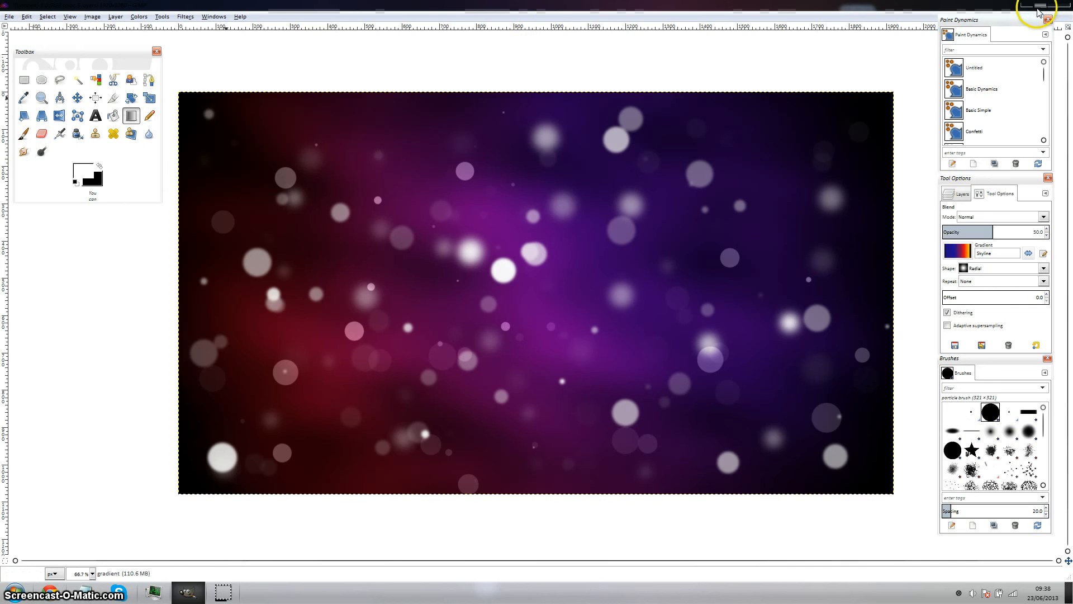
- Minimise the image window to view the desktop wallpaper for comparison, and restore the image window
{"action": "left_click", "coordinate": [1025, 8]}
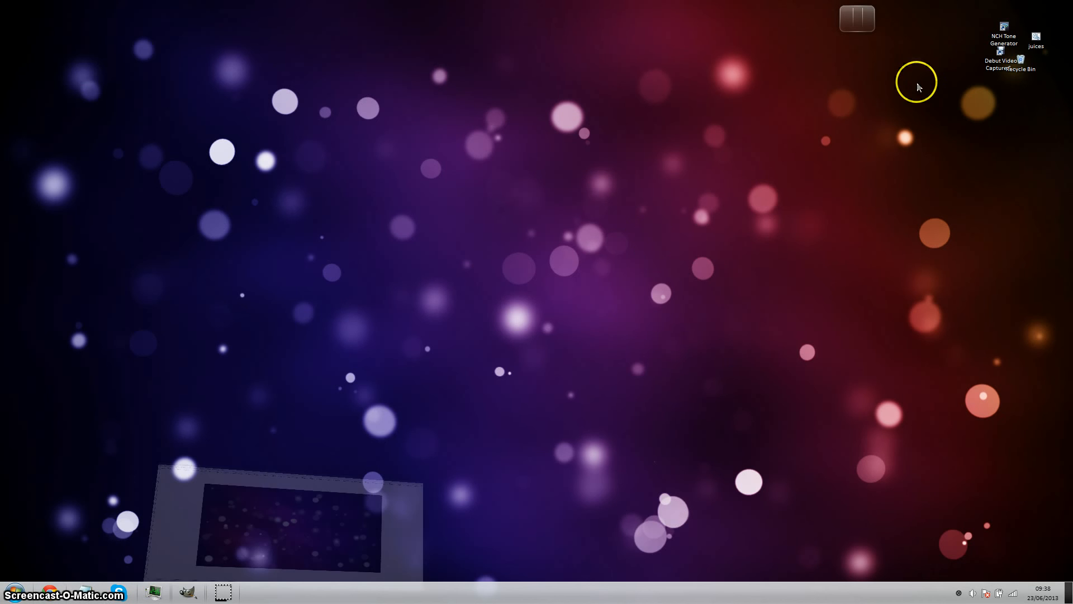
{"action": "left_click", "coordinate": [186, 591]}
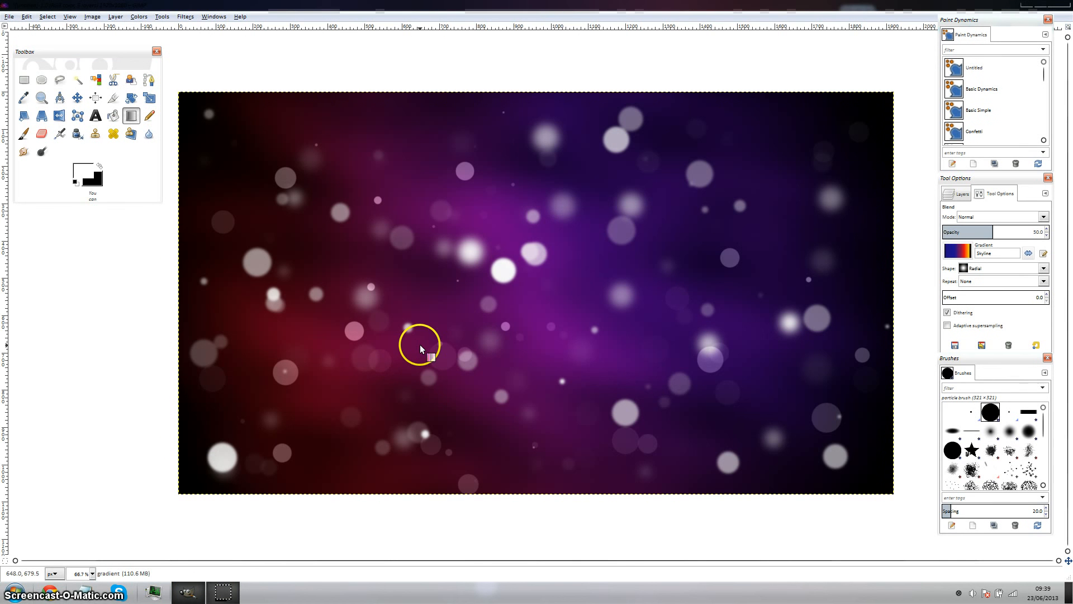